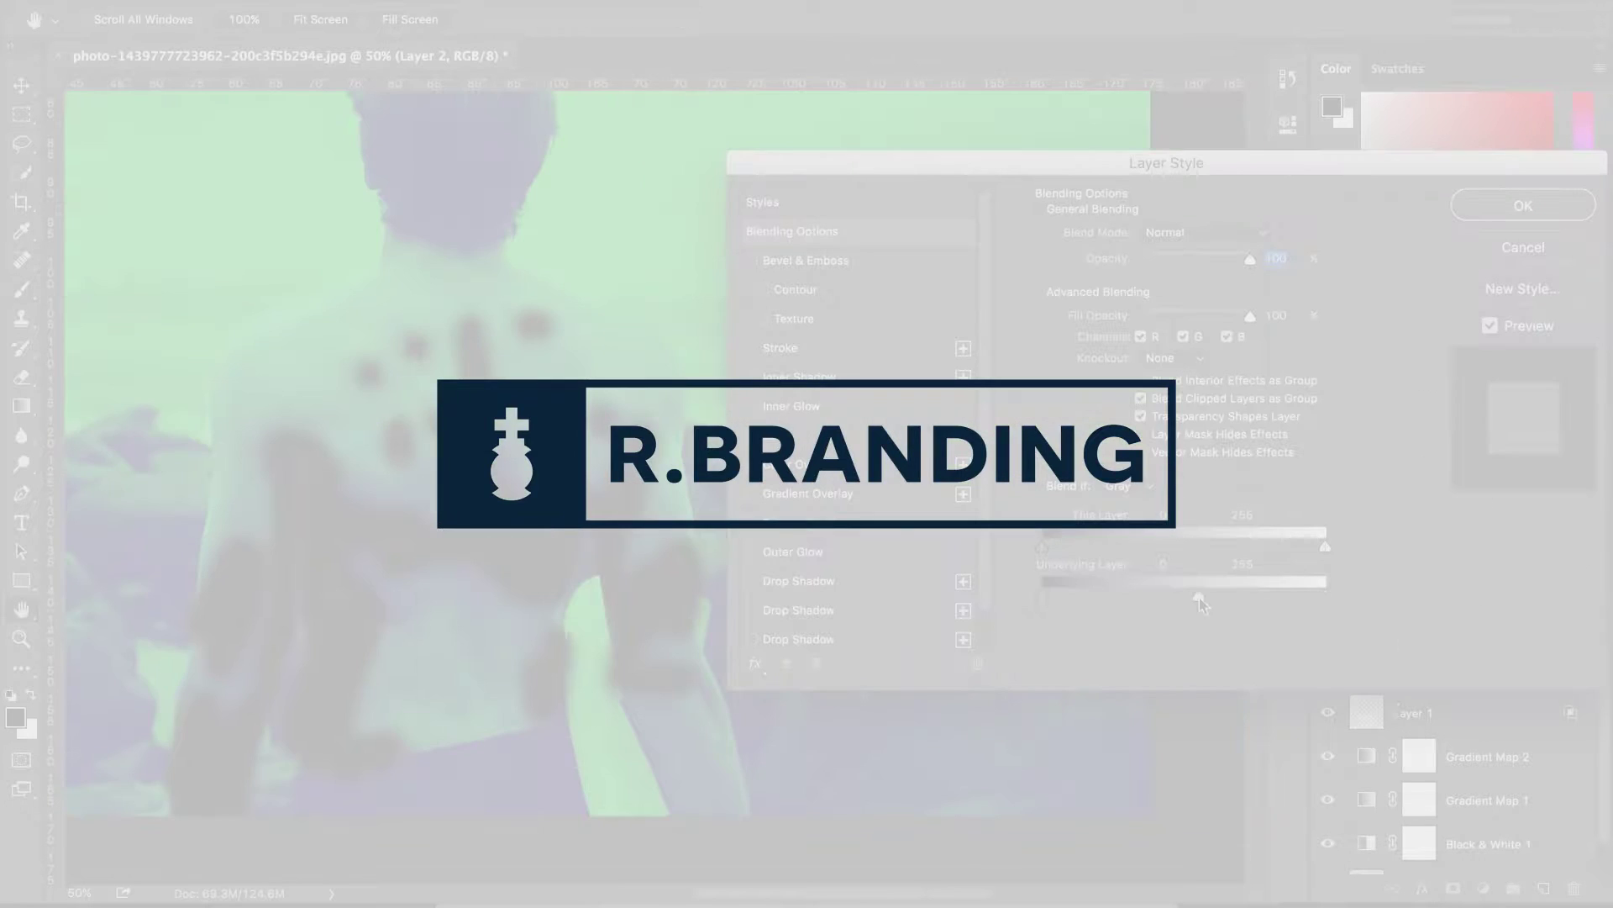
- Set the layer's blend mode to Overlay from the blend mode list
click(1202, 232)
click(1169, 473)
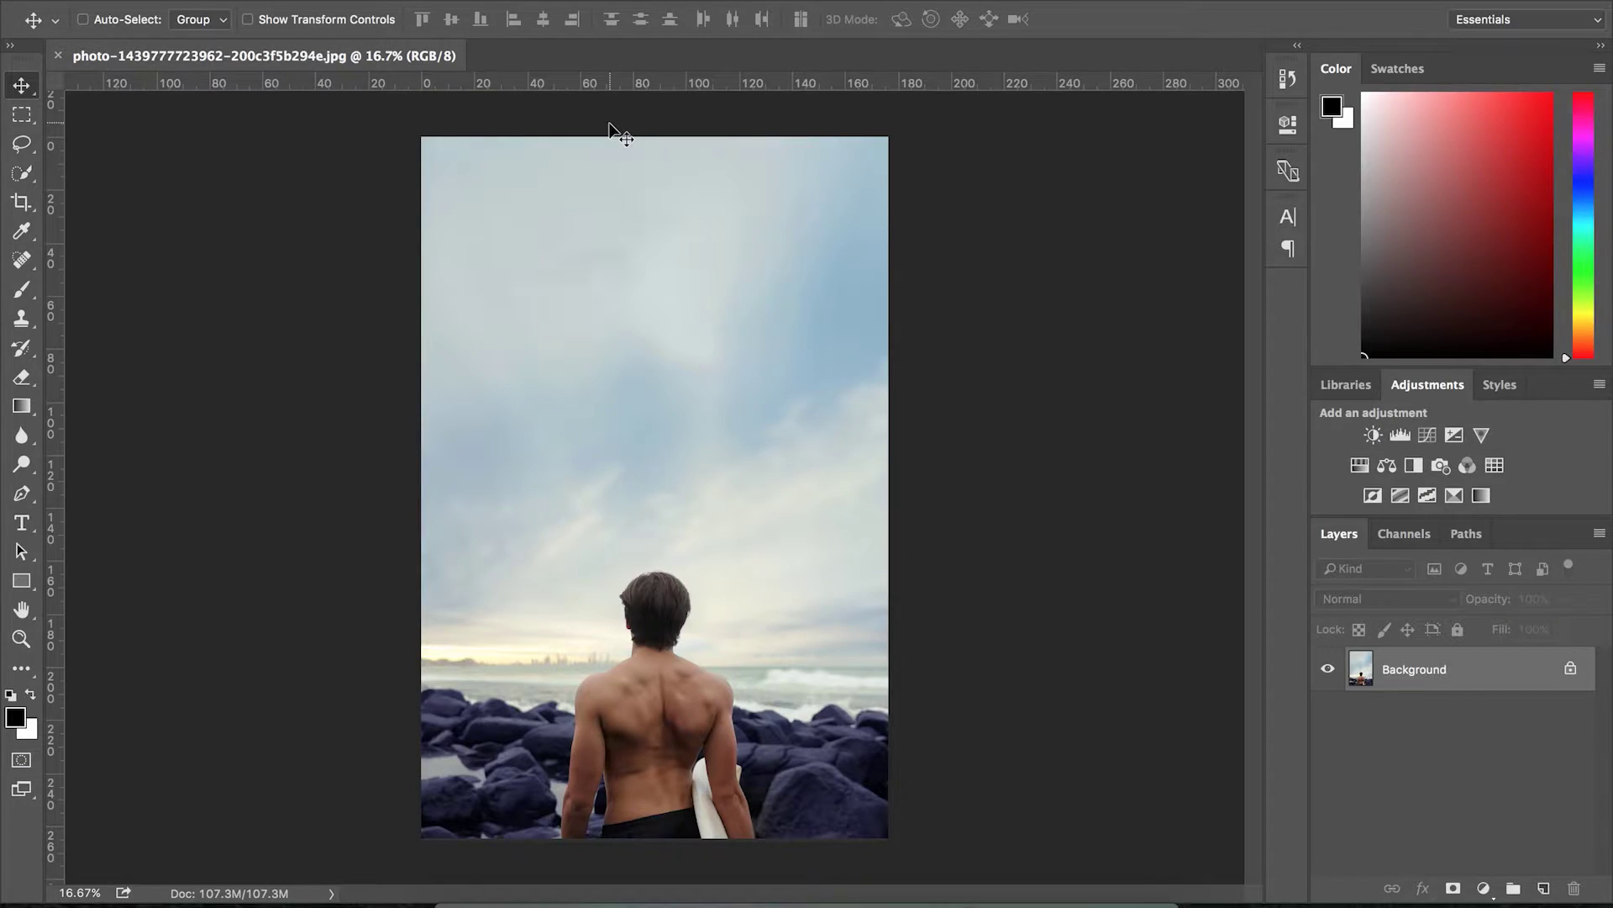
- Trim sky off the top with the Crop tool so the surfer photo becomes square
key(c)
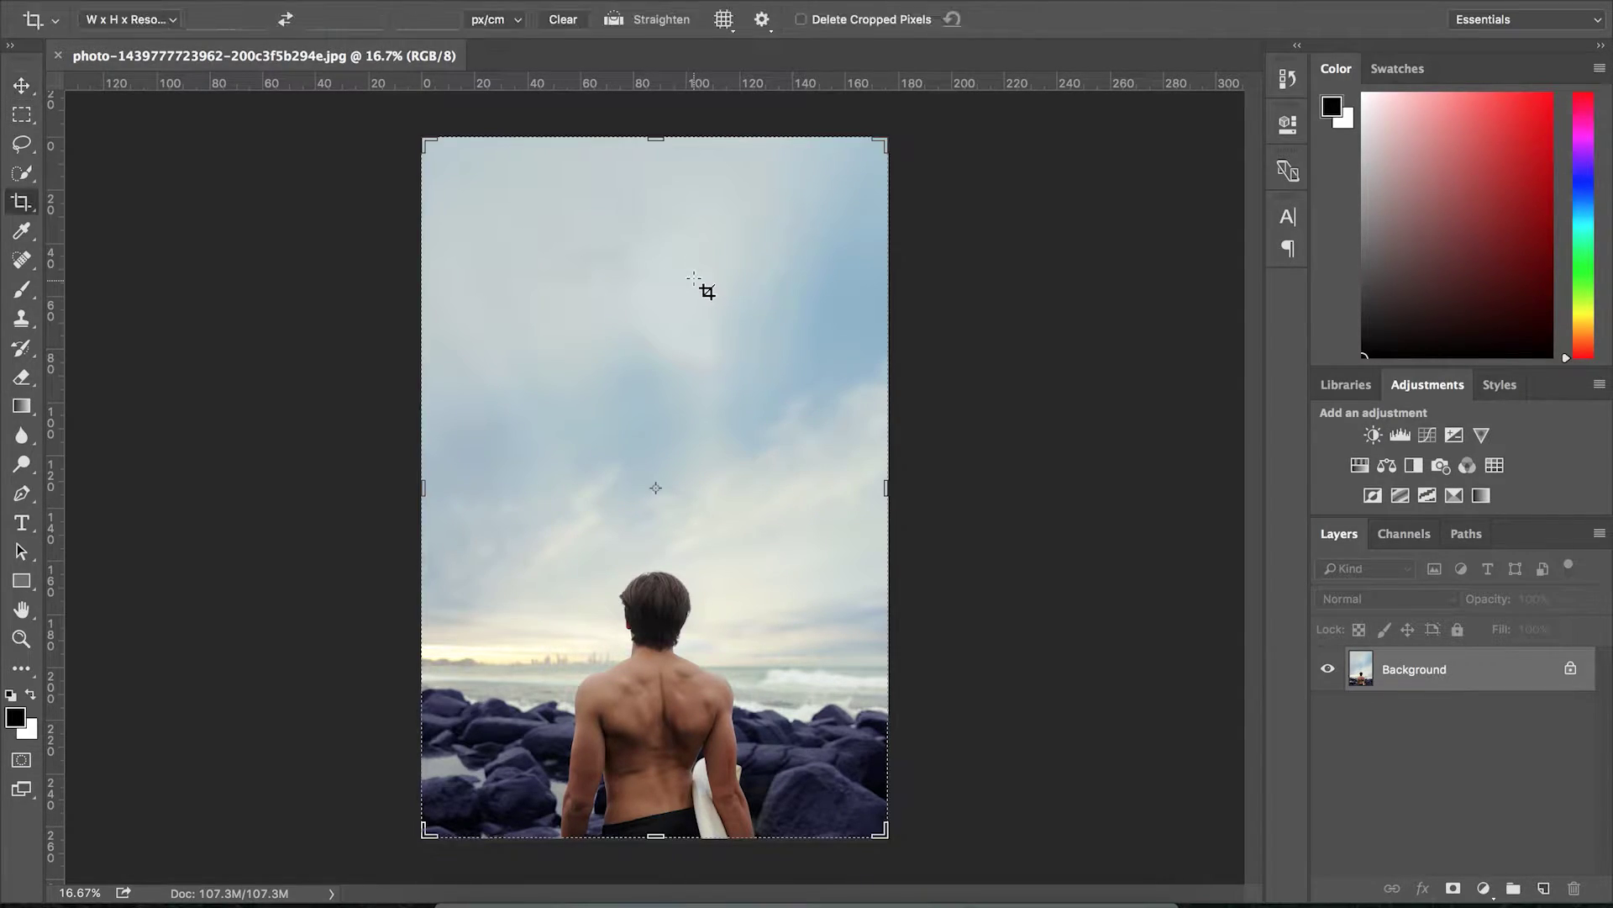
drag(655, 134, 663, 261)
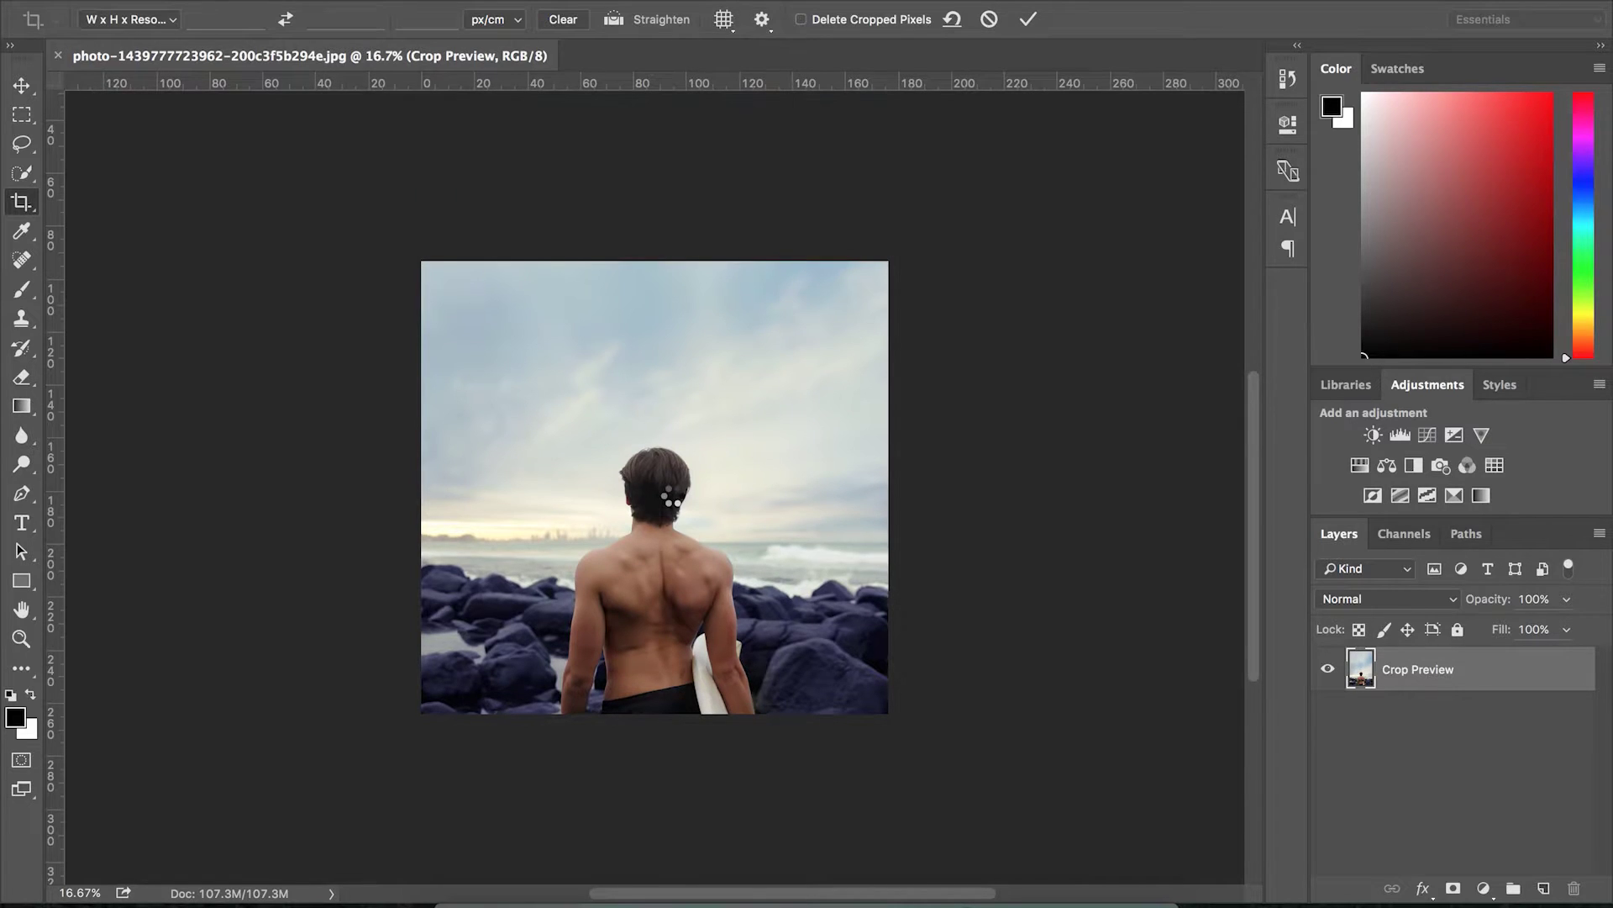
key(super+plus)
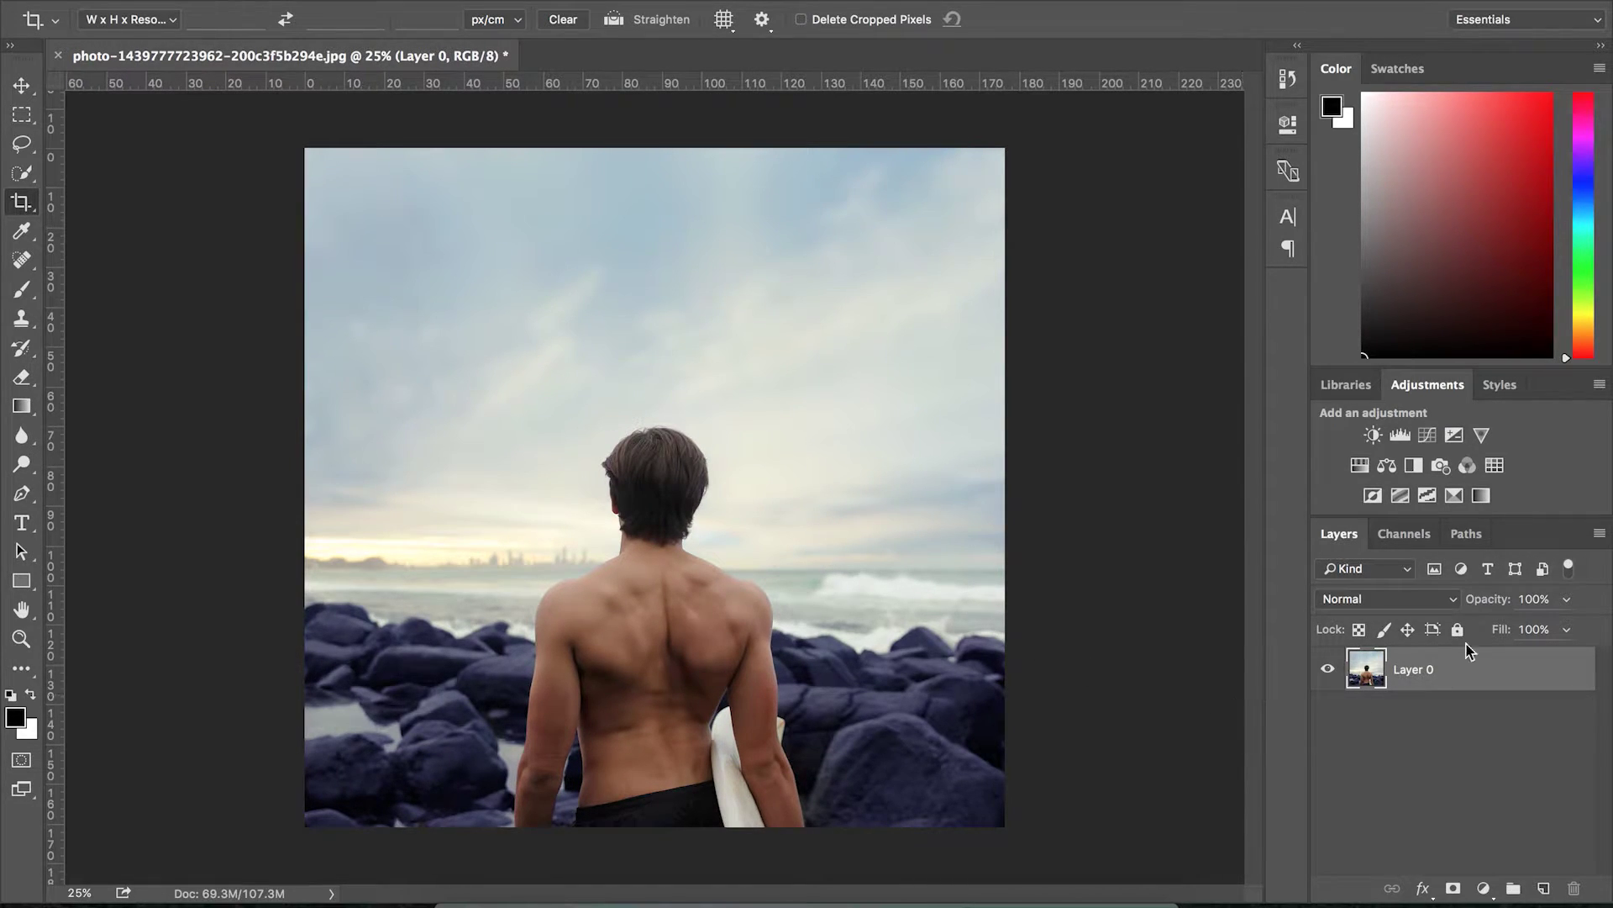
- Add a Black & White adjustment, tune its Reds, Yellows, Greens, Cyans and Blues, then add a Gradient Map
click(1415, 467)
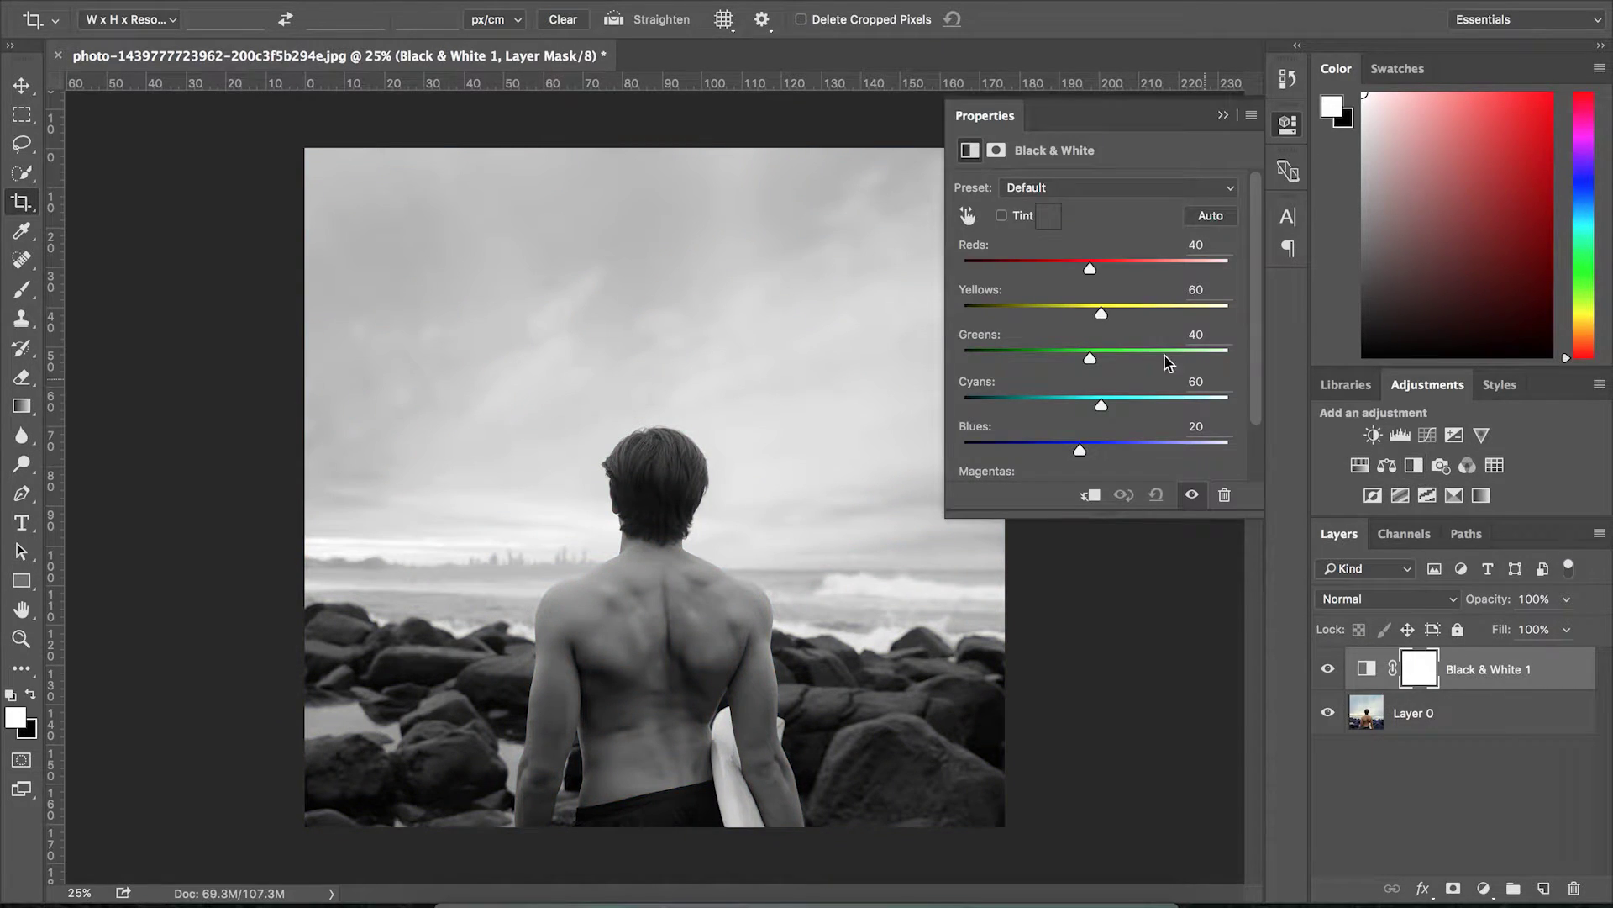
drag(1091, 269, 1064, 269)
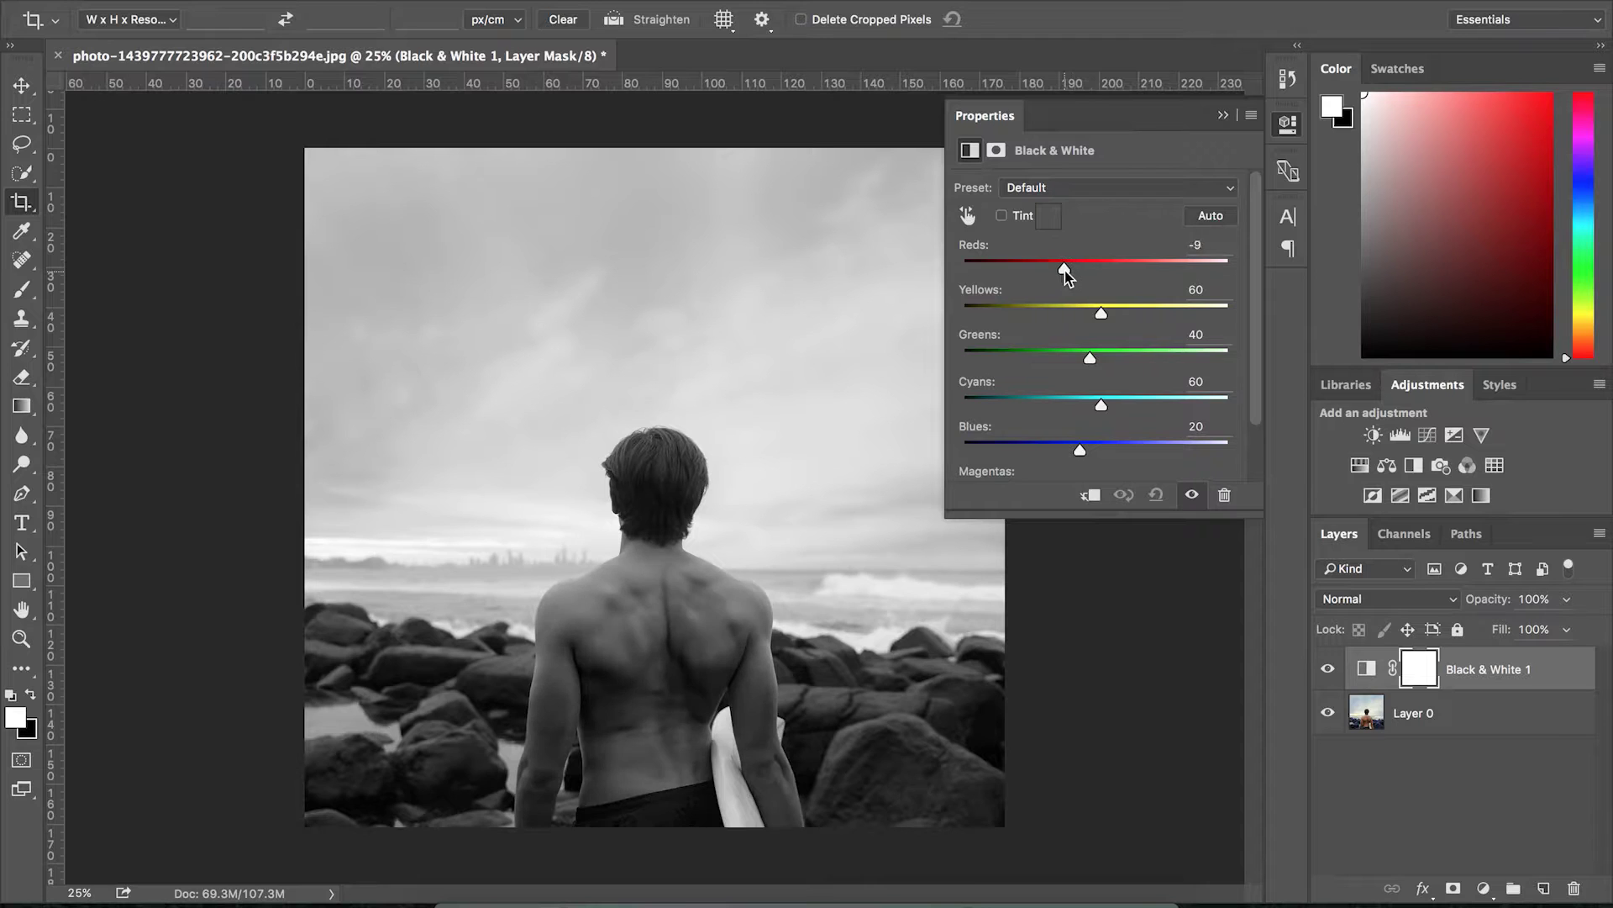
drag(1137, 313, 1047, 268)
drag(1083, 313, 1120, 313)
drag(1090, 357, 1048, 357)
drag(1101, 405, 1155, 406)
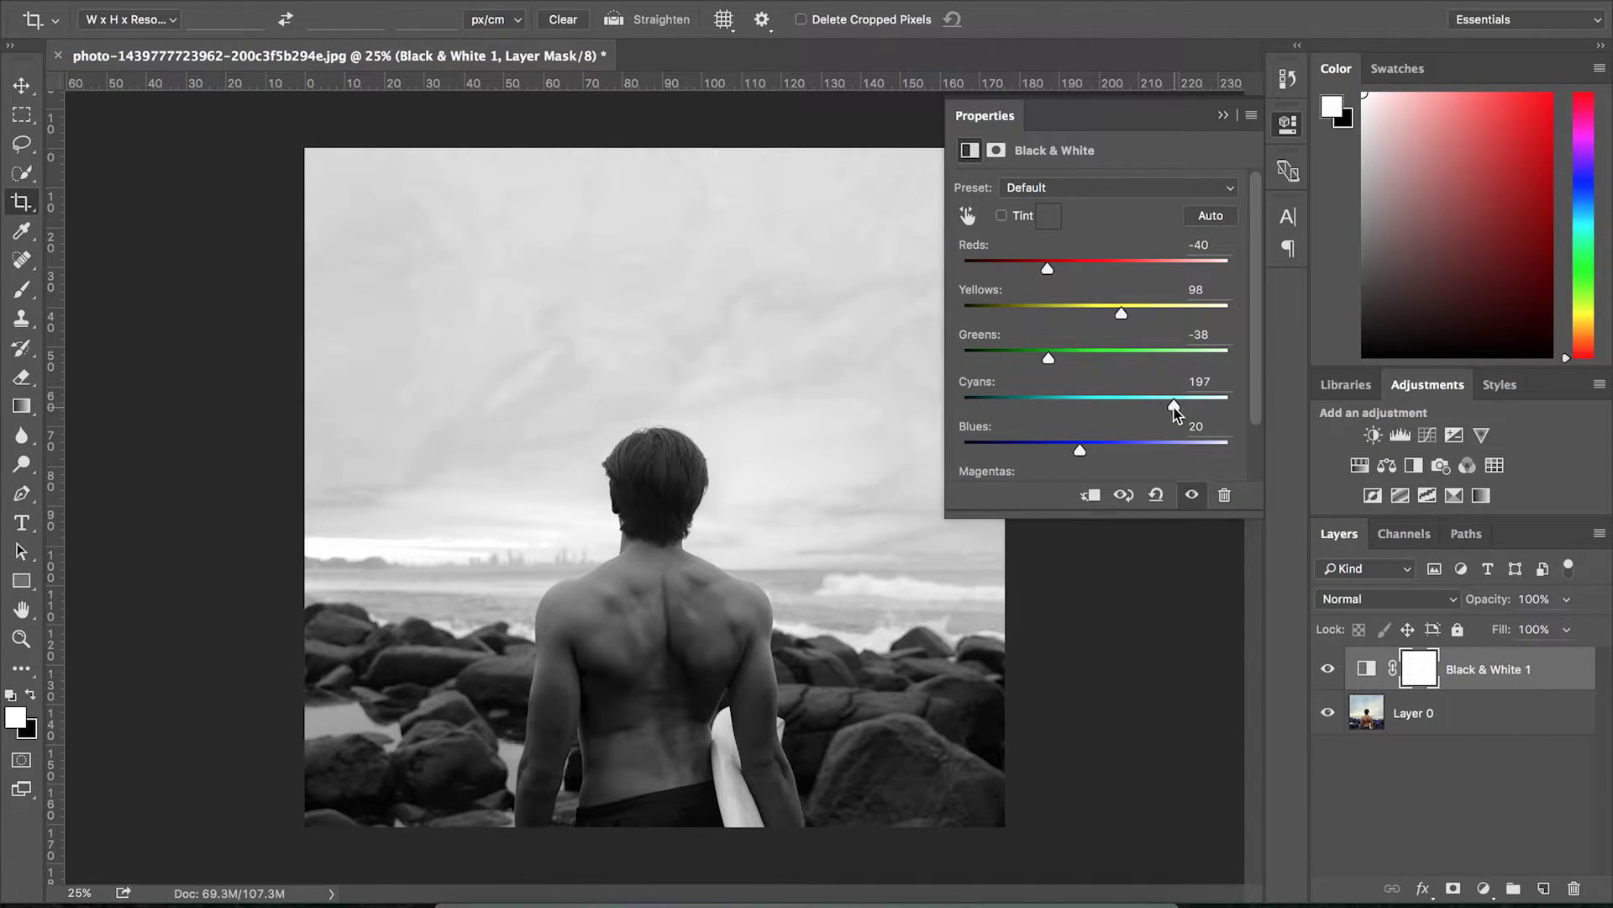
scroll(1110, 446, down, 2)
drag(1082, 452, 1032, 430)
click(1454, 495)
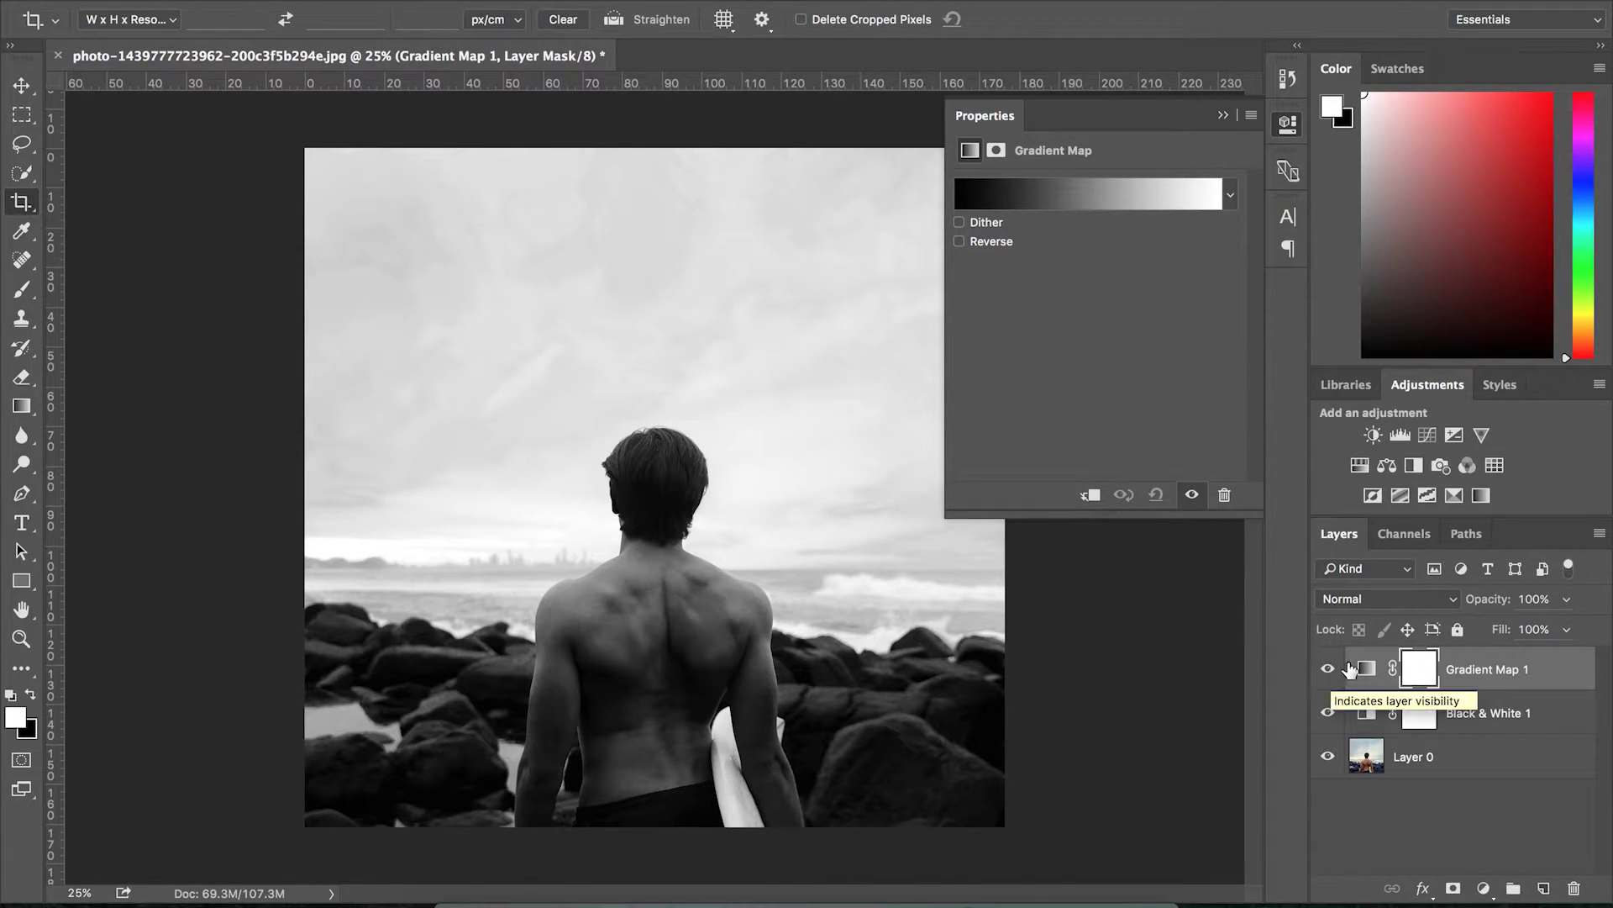
- Set Gradient Map 1 to Overlay blend mode at 20% opacity
click(1395, 598)
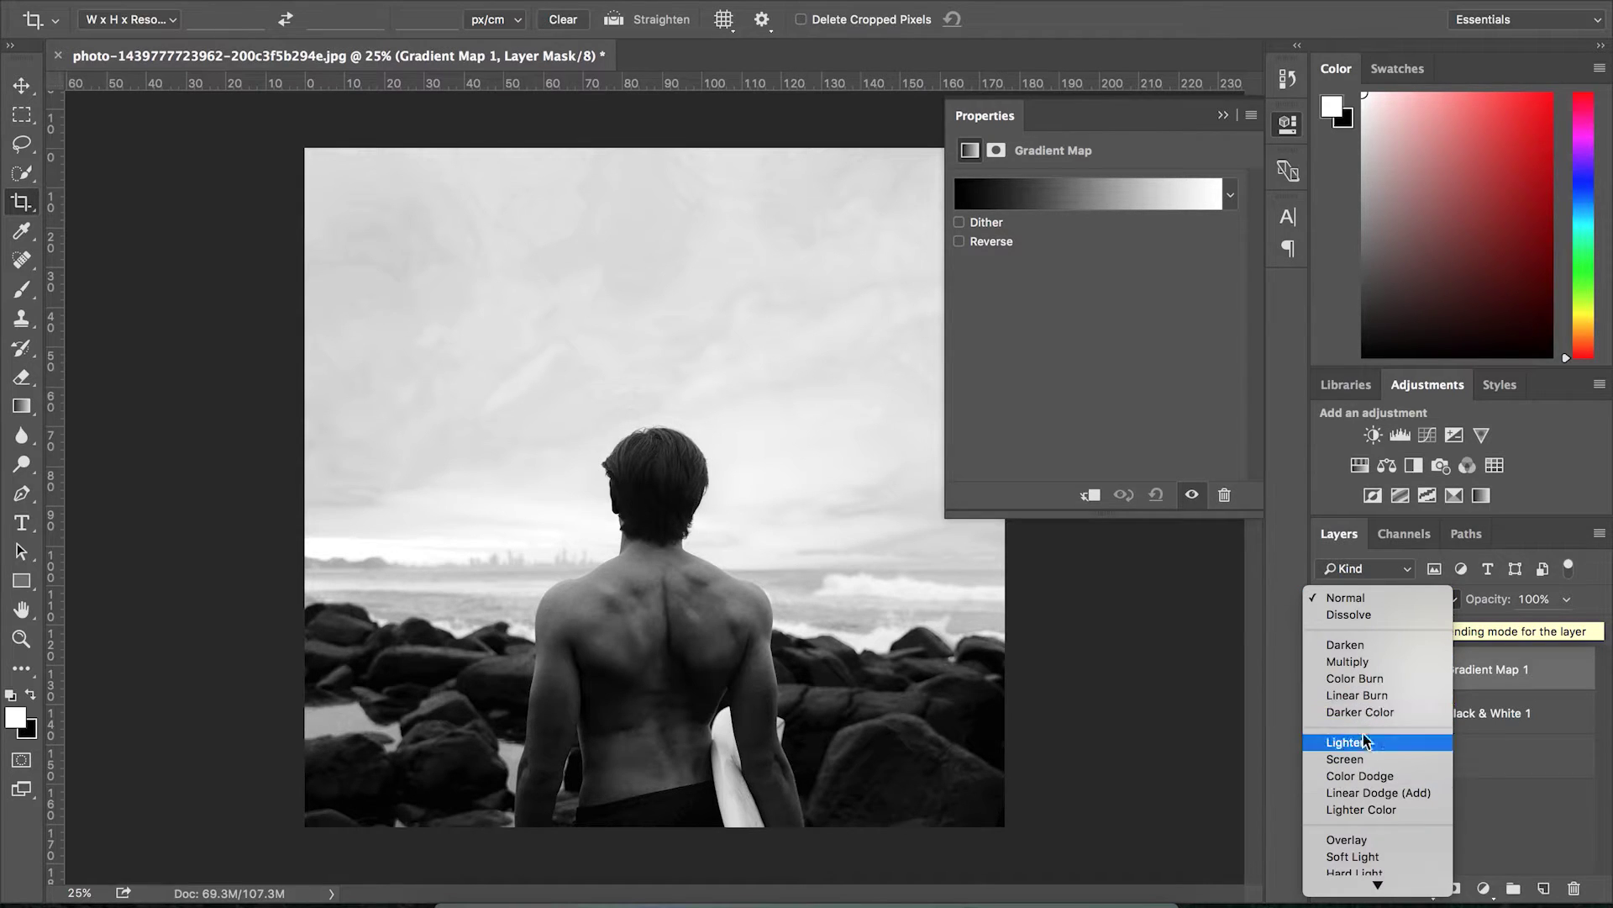
scroll(1358, 765, down, 2)
click(1357, 771)
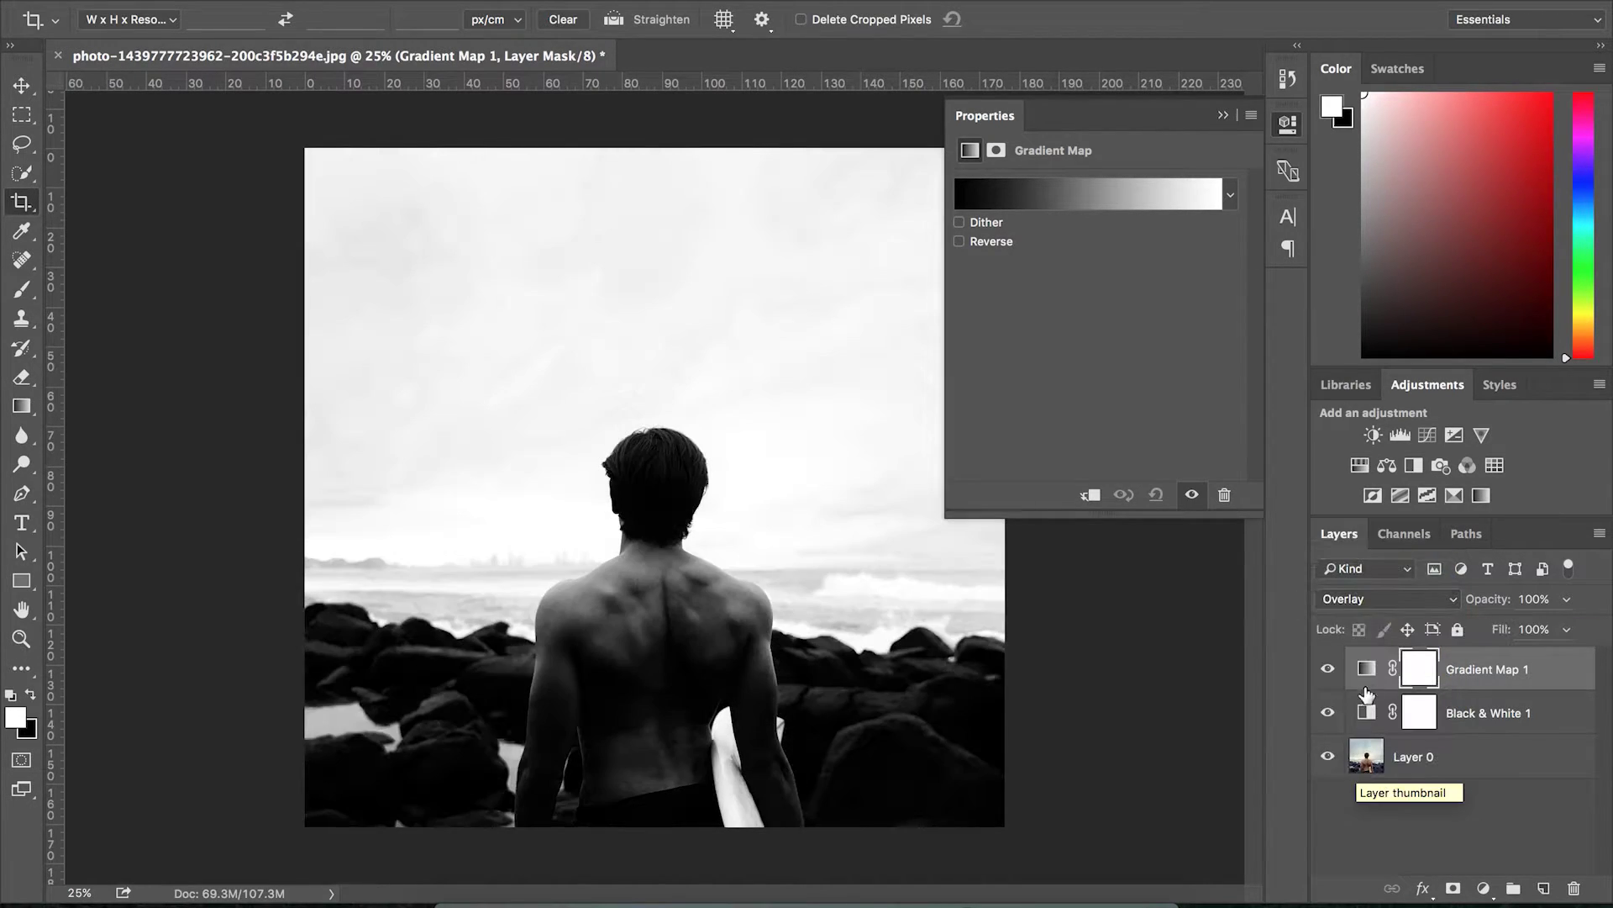
click(1535, 598)
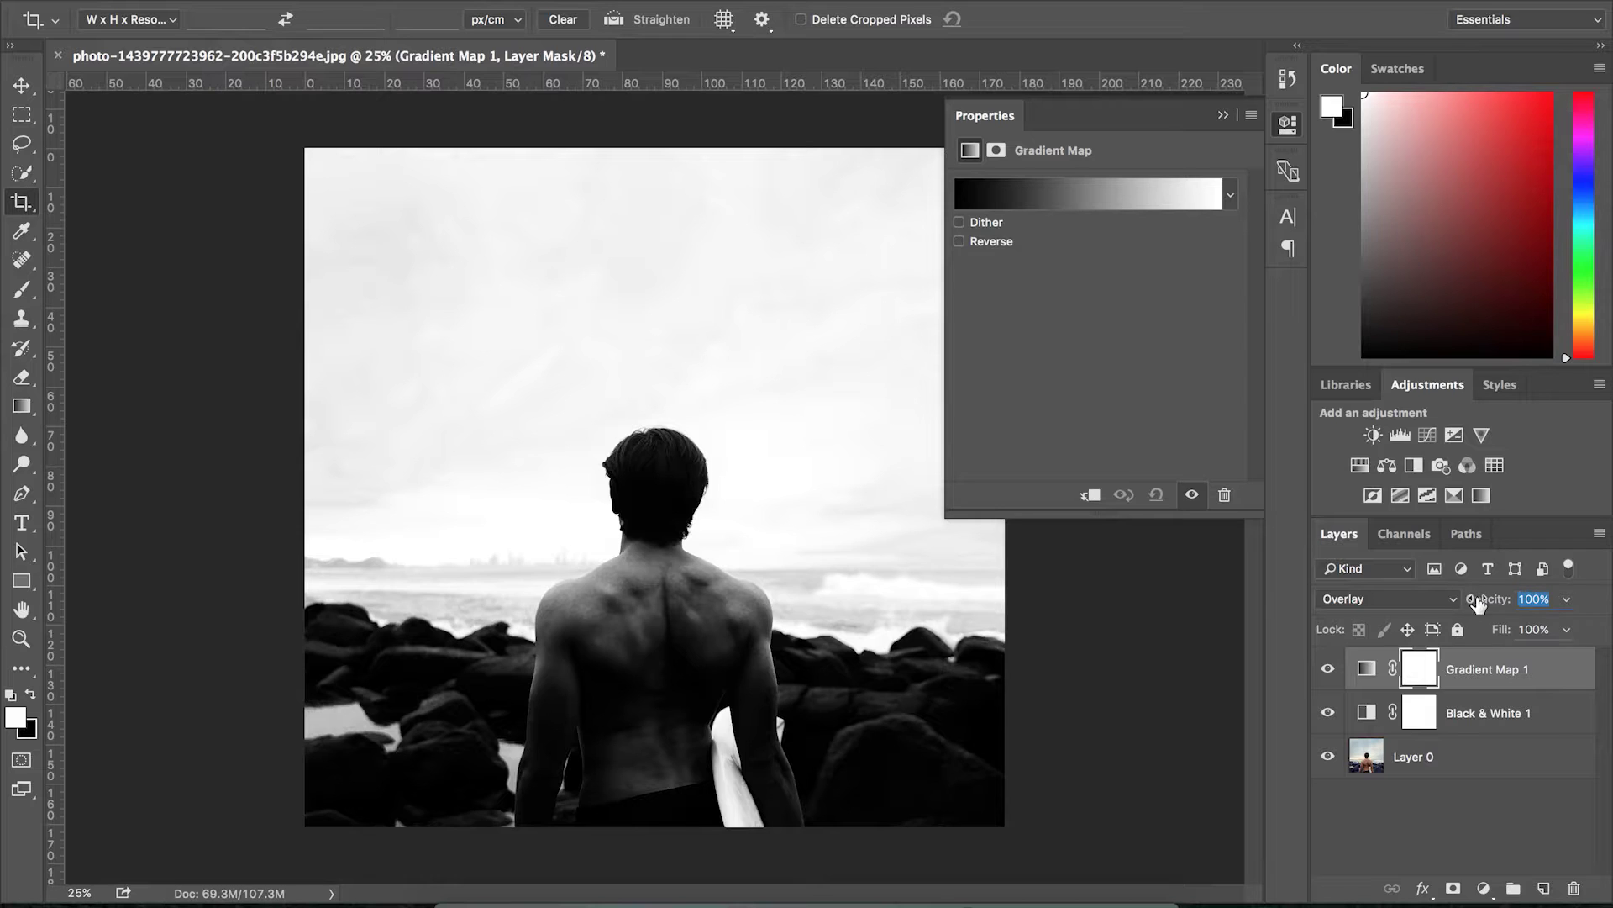
text(20)
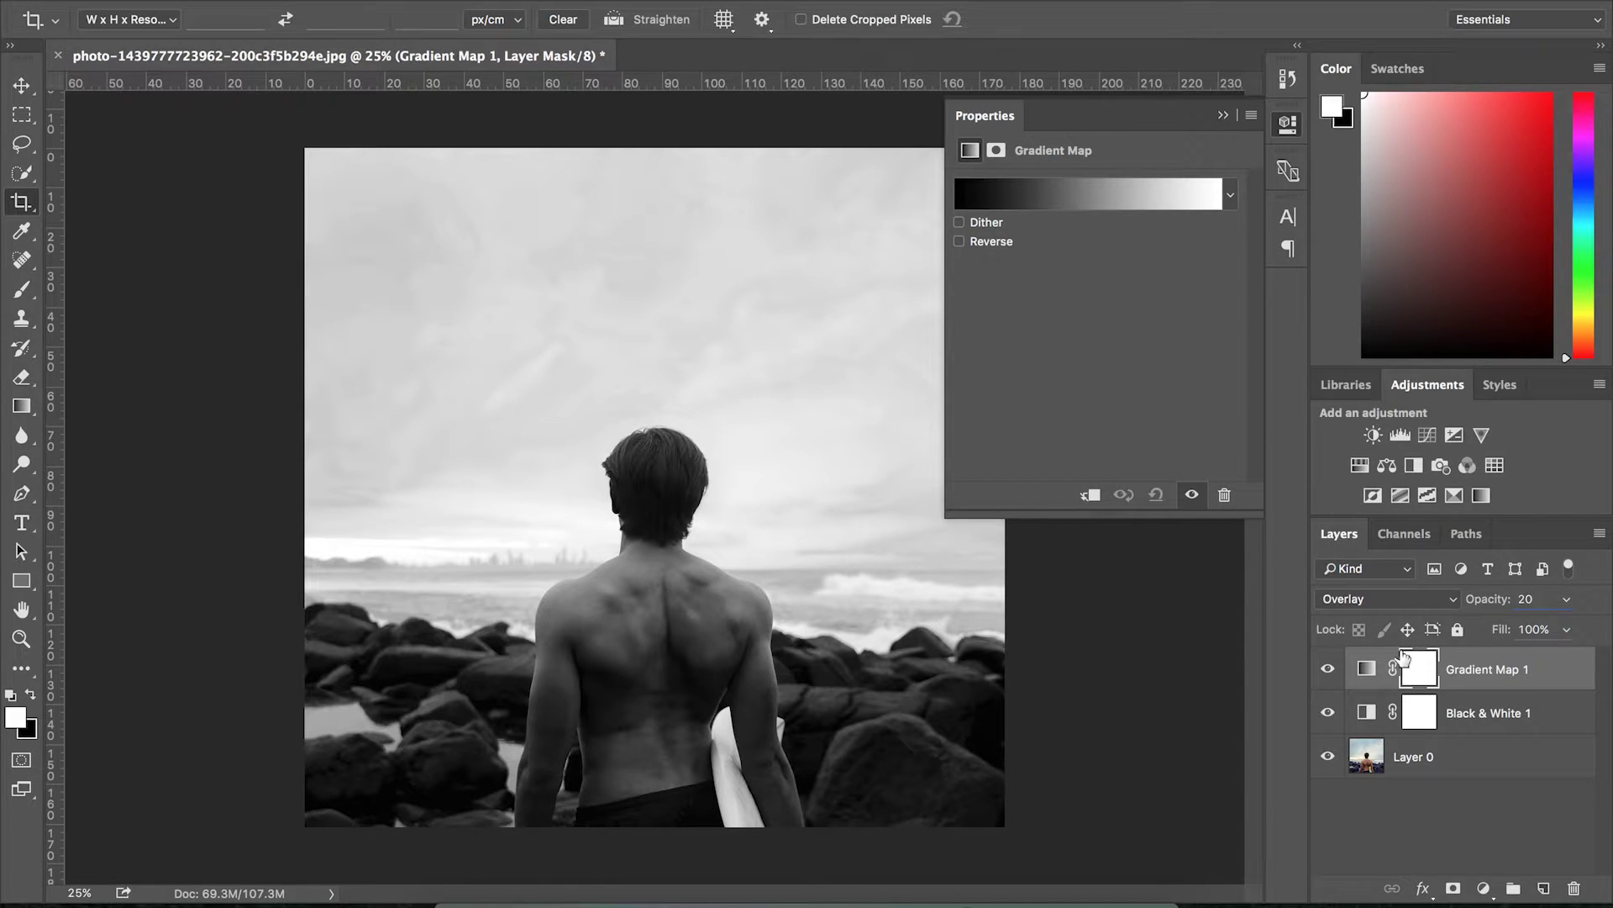
key(Return)
- Add a second Gradient Map running from deep navy #150655 to bright green #12eb2c
click(1480, 495)
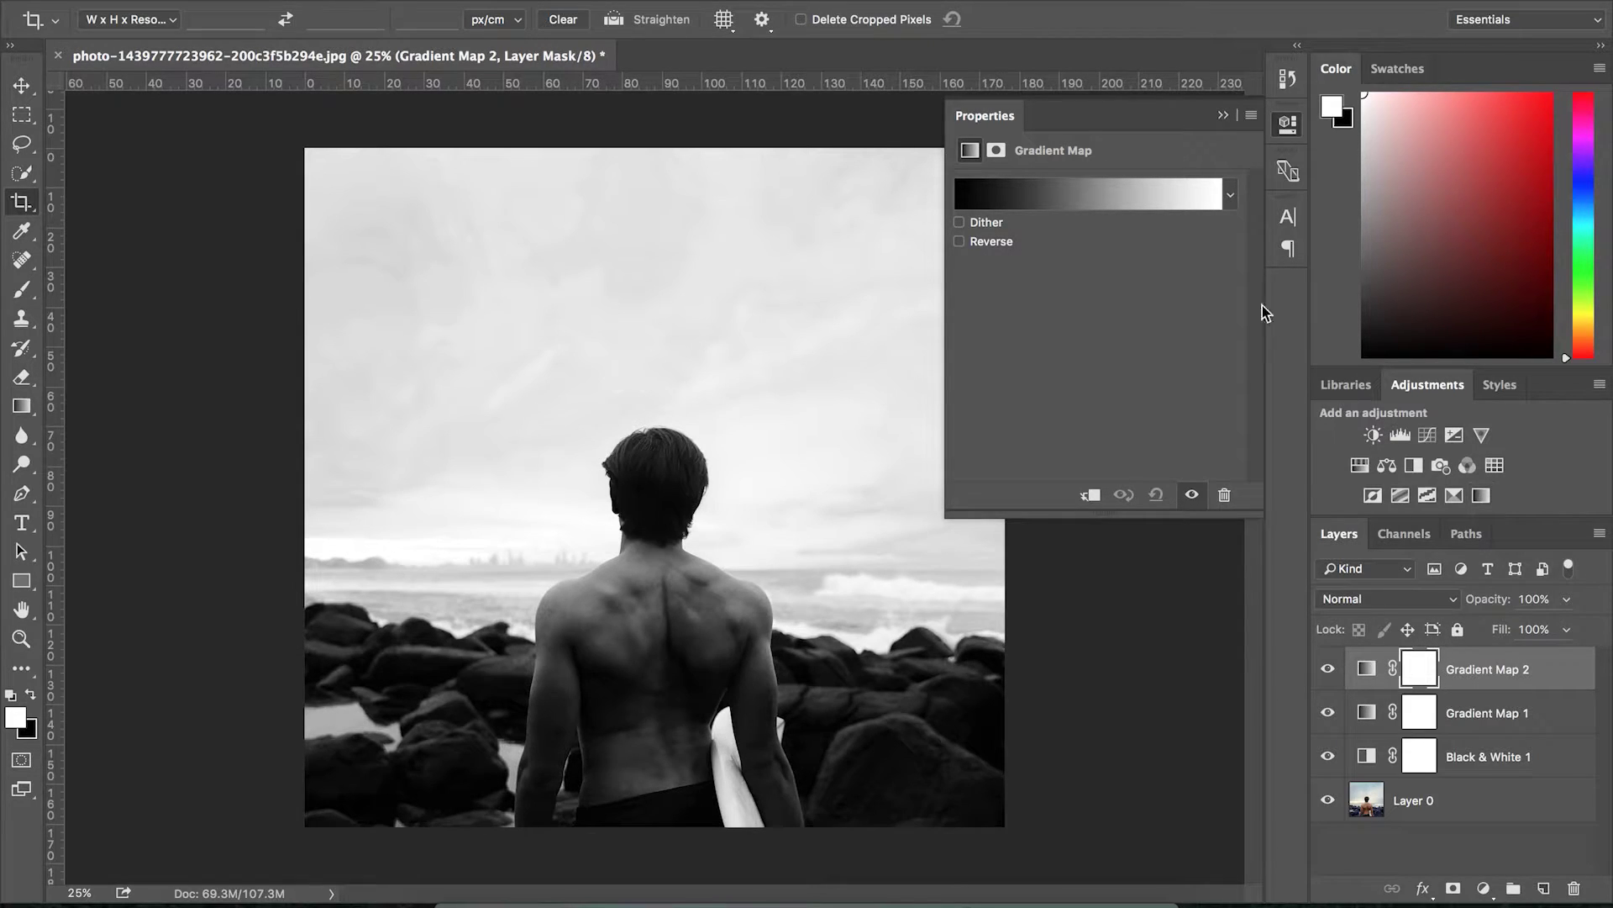
click(1197, 195)
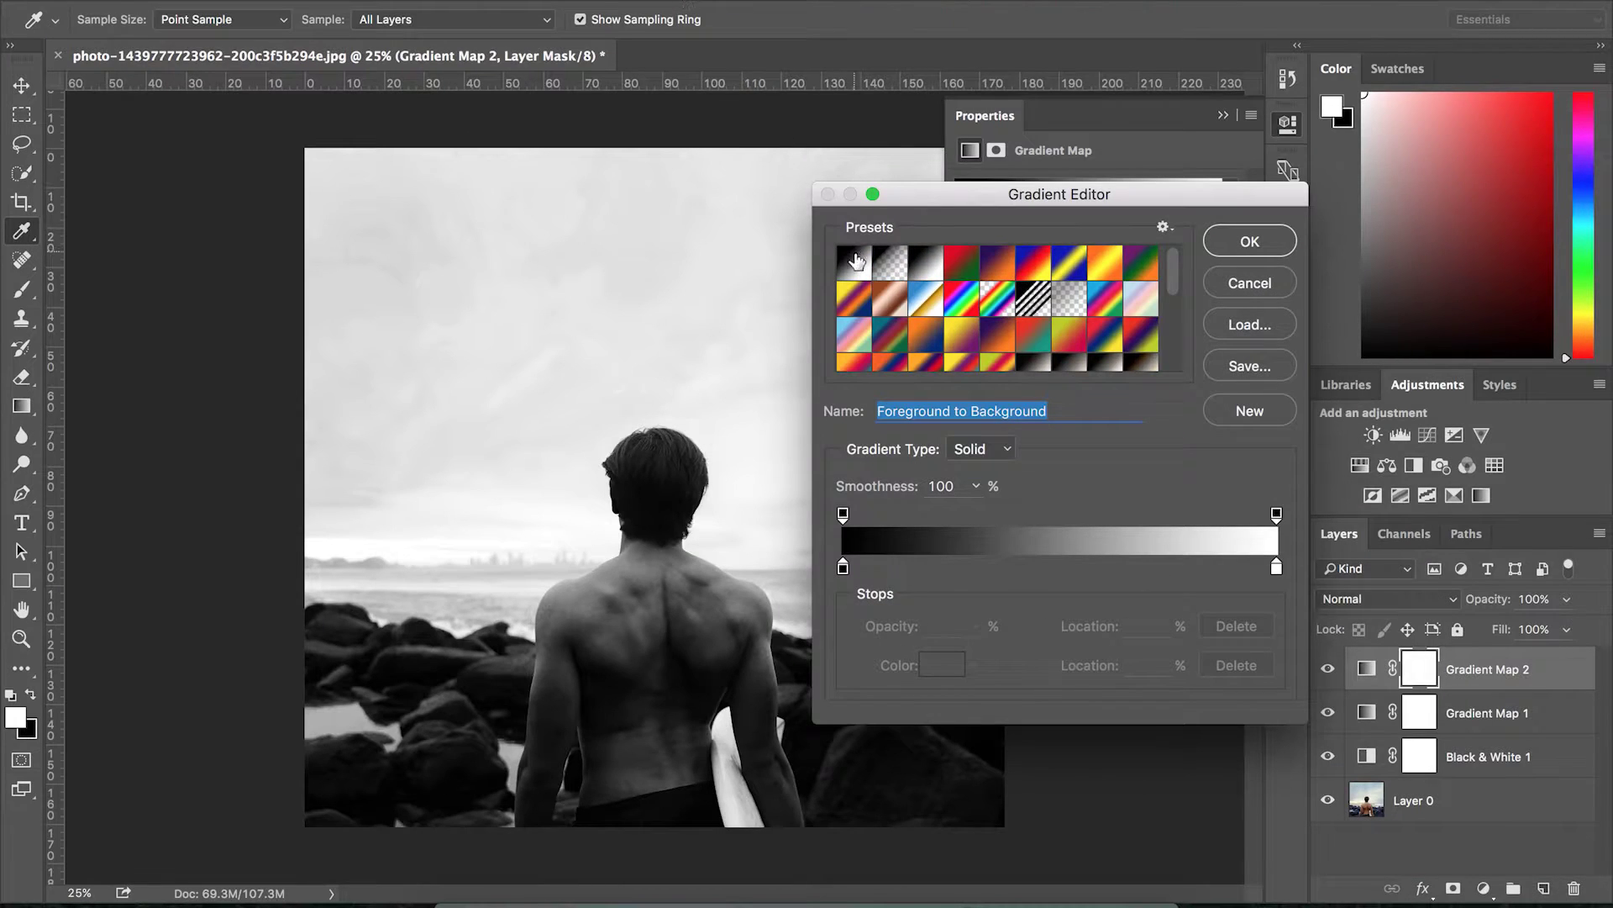
double_click(843, 567)
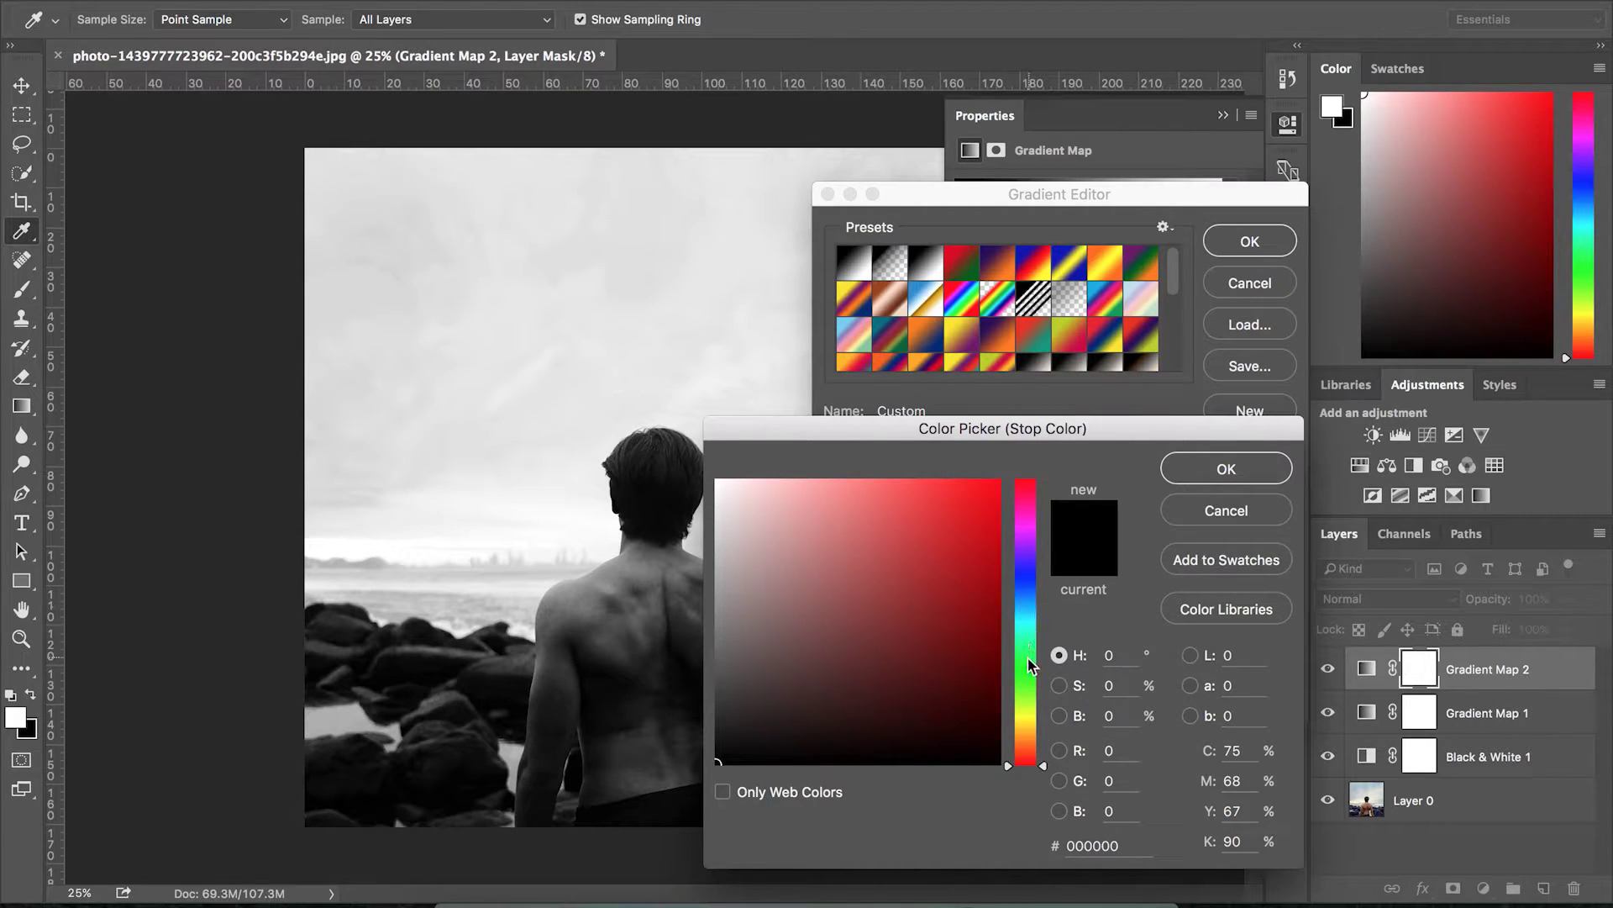
click(1029, 566)
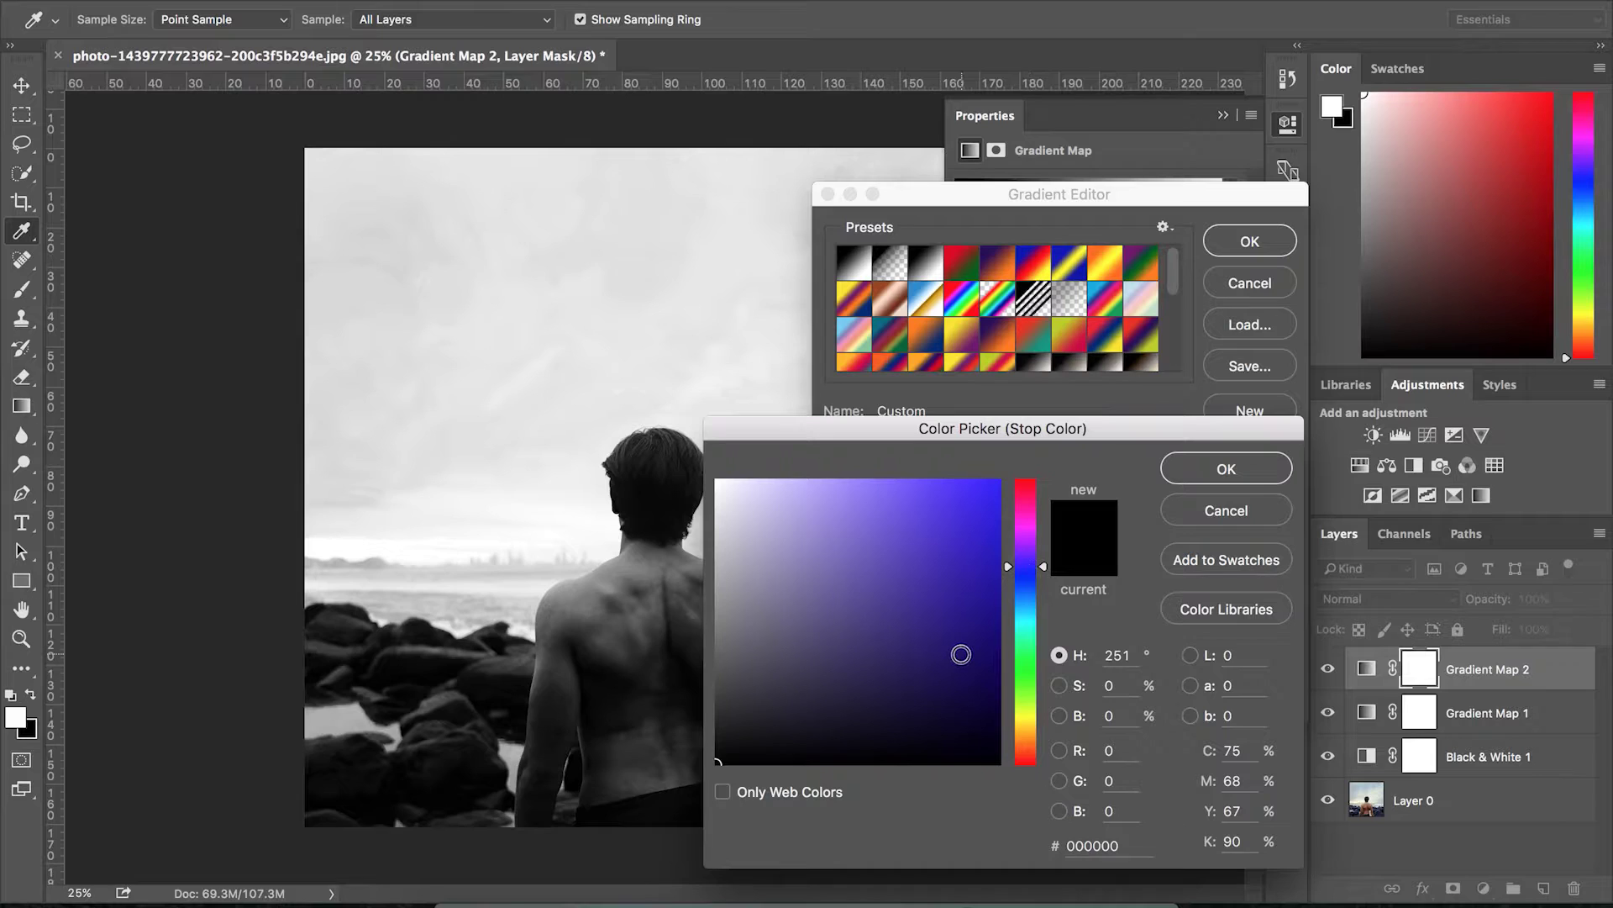
drag(961, 656, 980, 670)
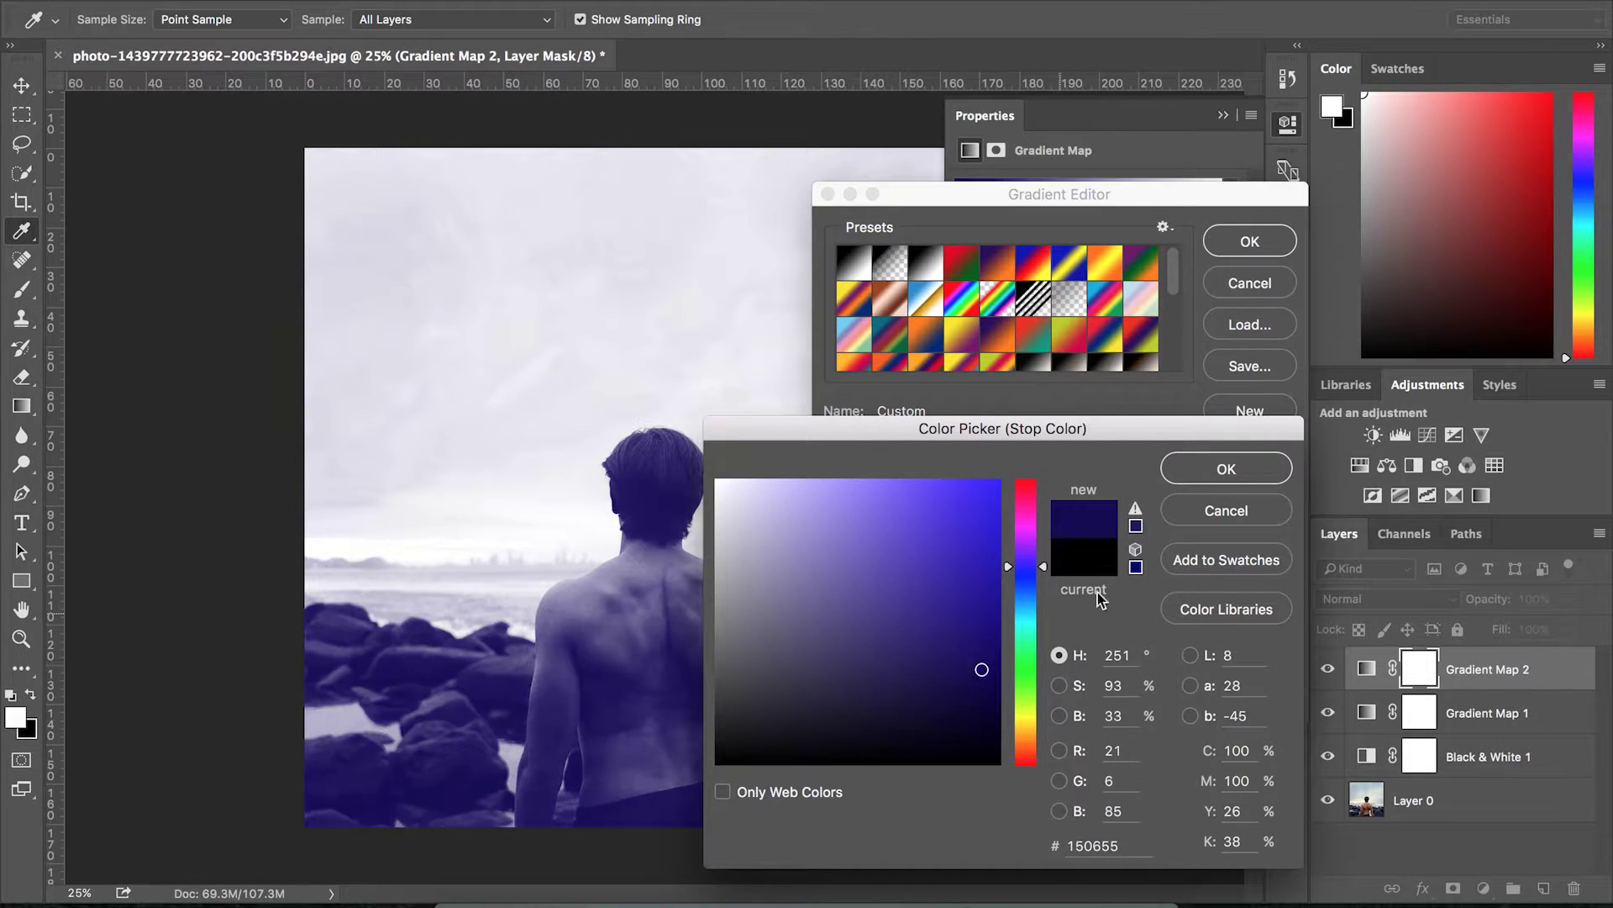
click(1208, 477)
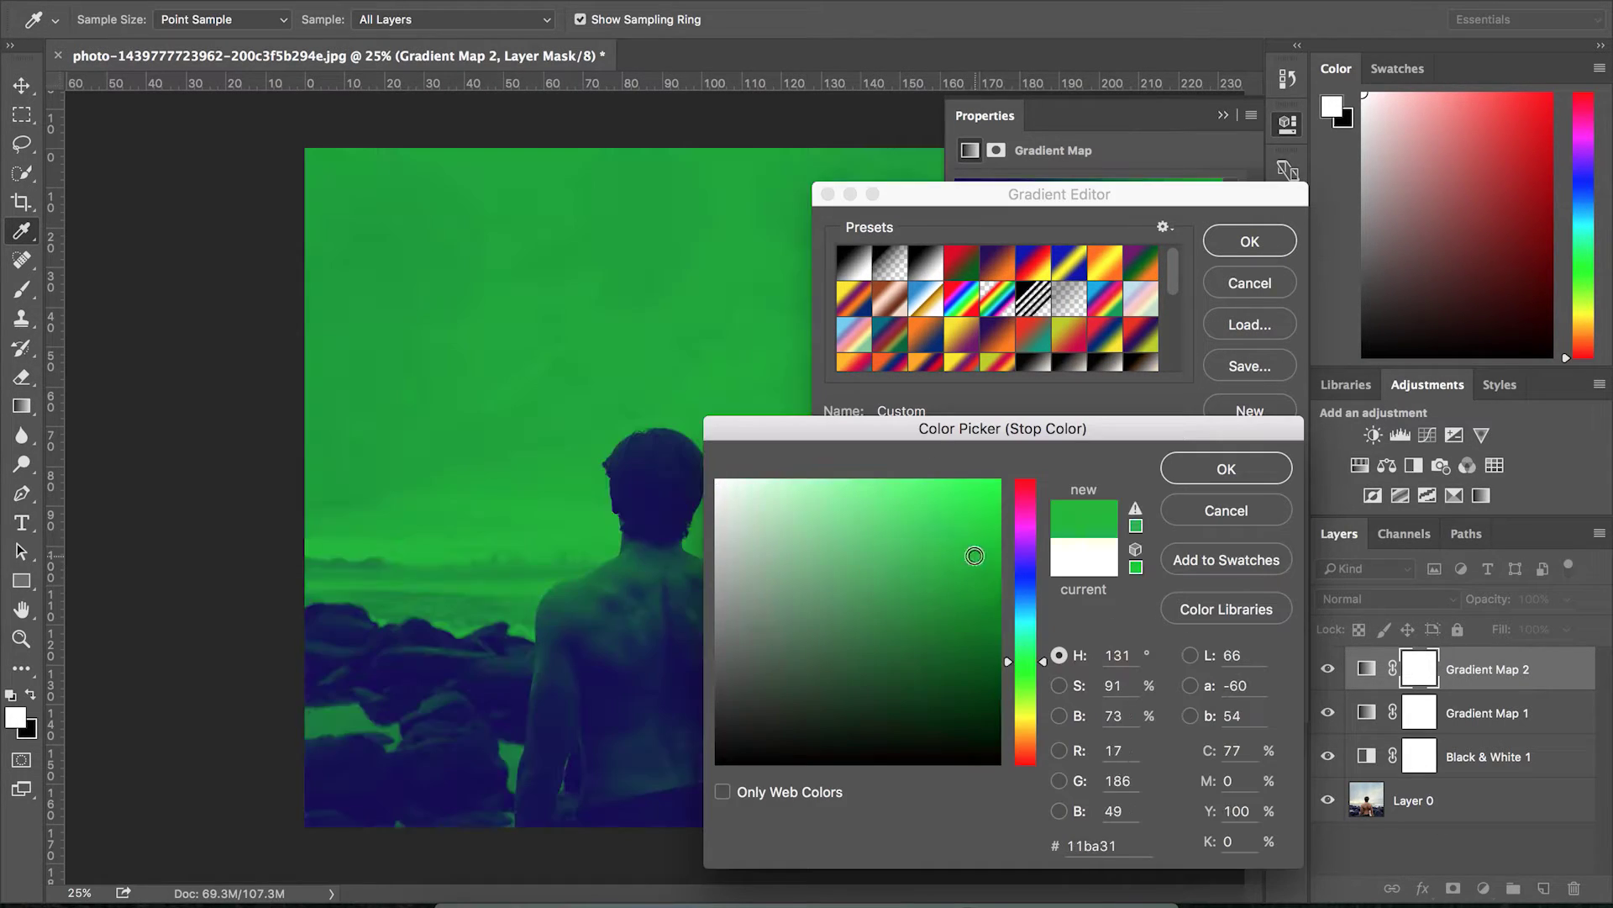
drag(975, 555, 921, 508)
click(1226, 468)
click(1248, 243)
key(c)
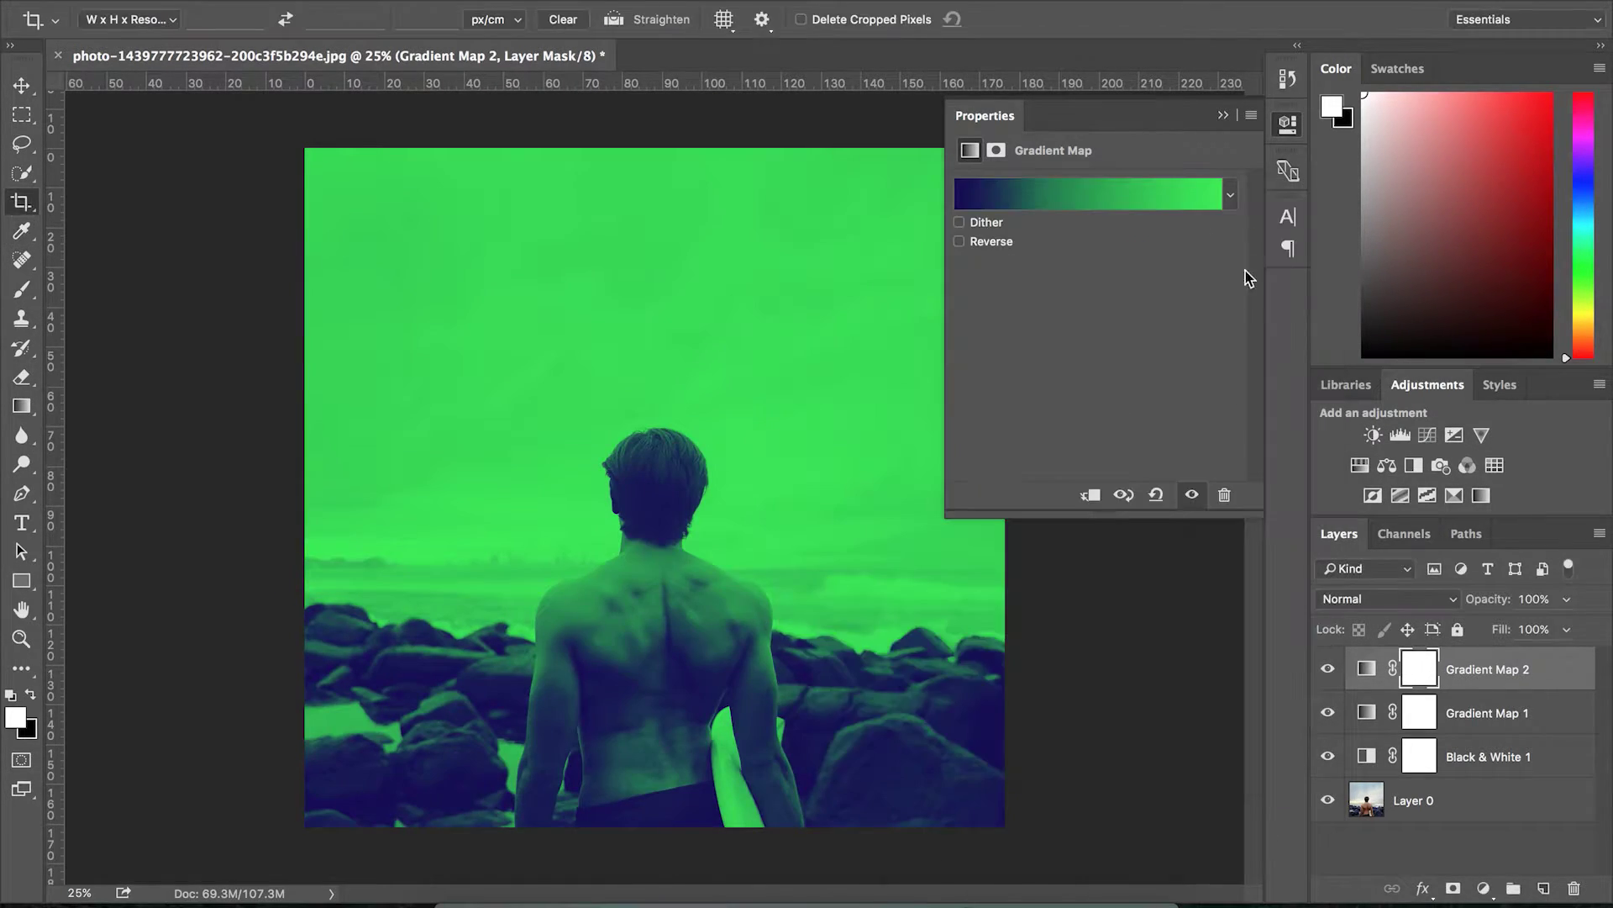
- Toggle the green duotone layer to compare, try 77% opacity, then restore full opacity
click(1328, 669)
click(1328, 669)
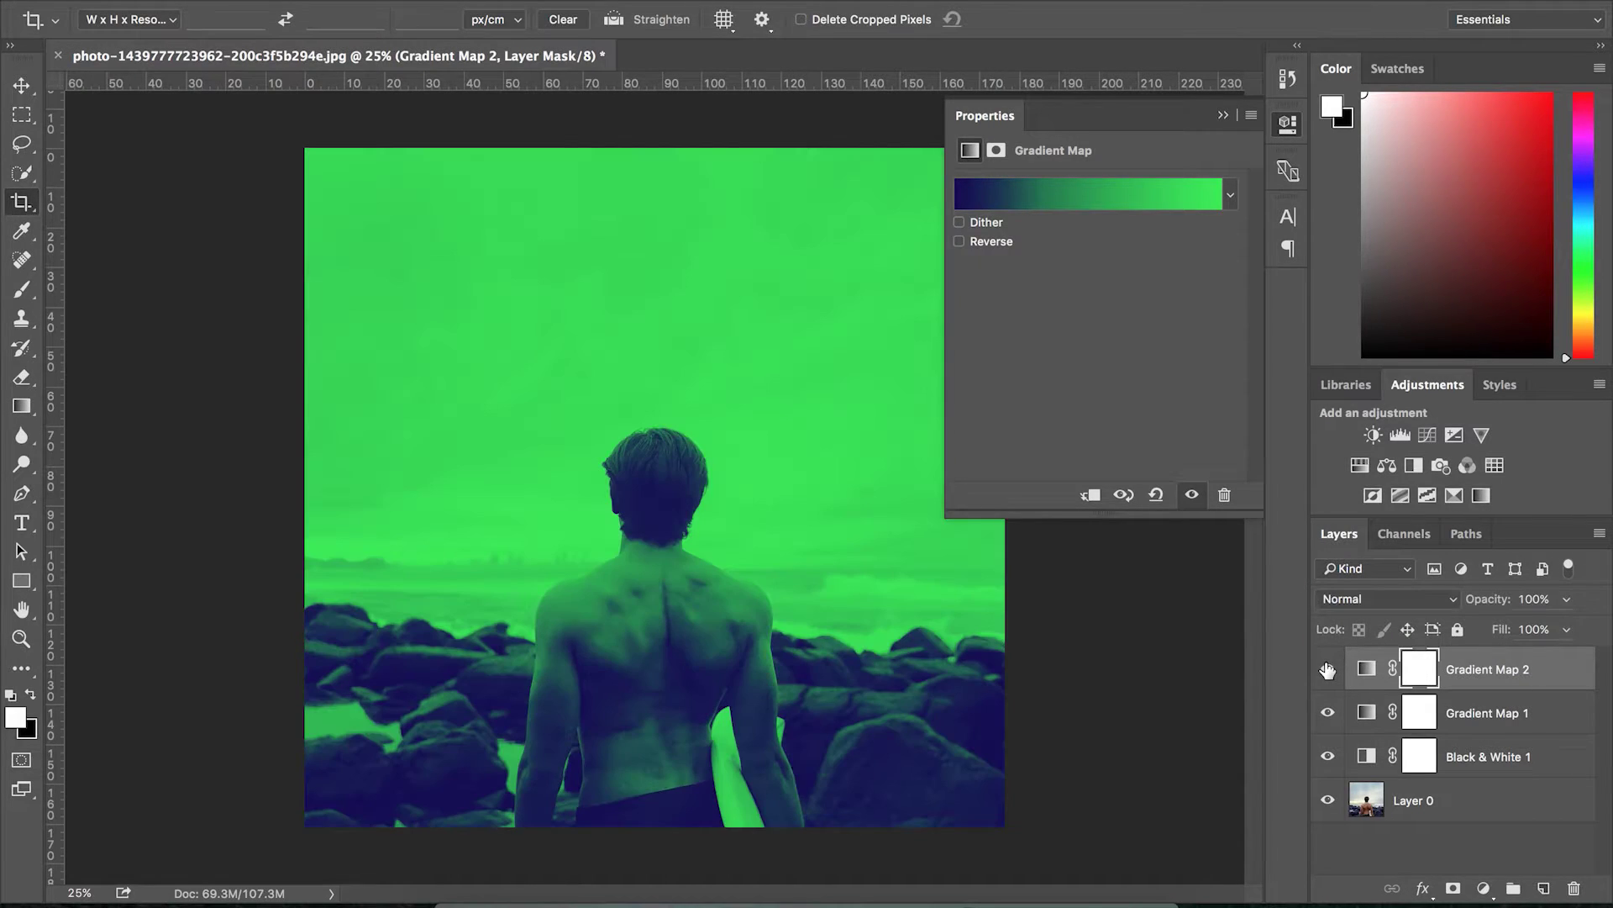
click(1567, 599)
mouse_move(1551, 615)
mouse_down()
mouse_move(1543, 626)
mouse_move(1565, 626)
mouse_up()
click(733, 610)
- Leave the image uncropped and toggle the Black & White layer to compare
key(super+plus)
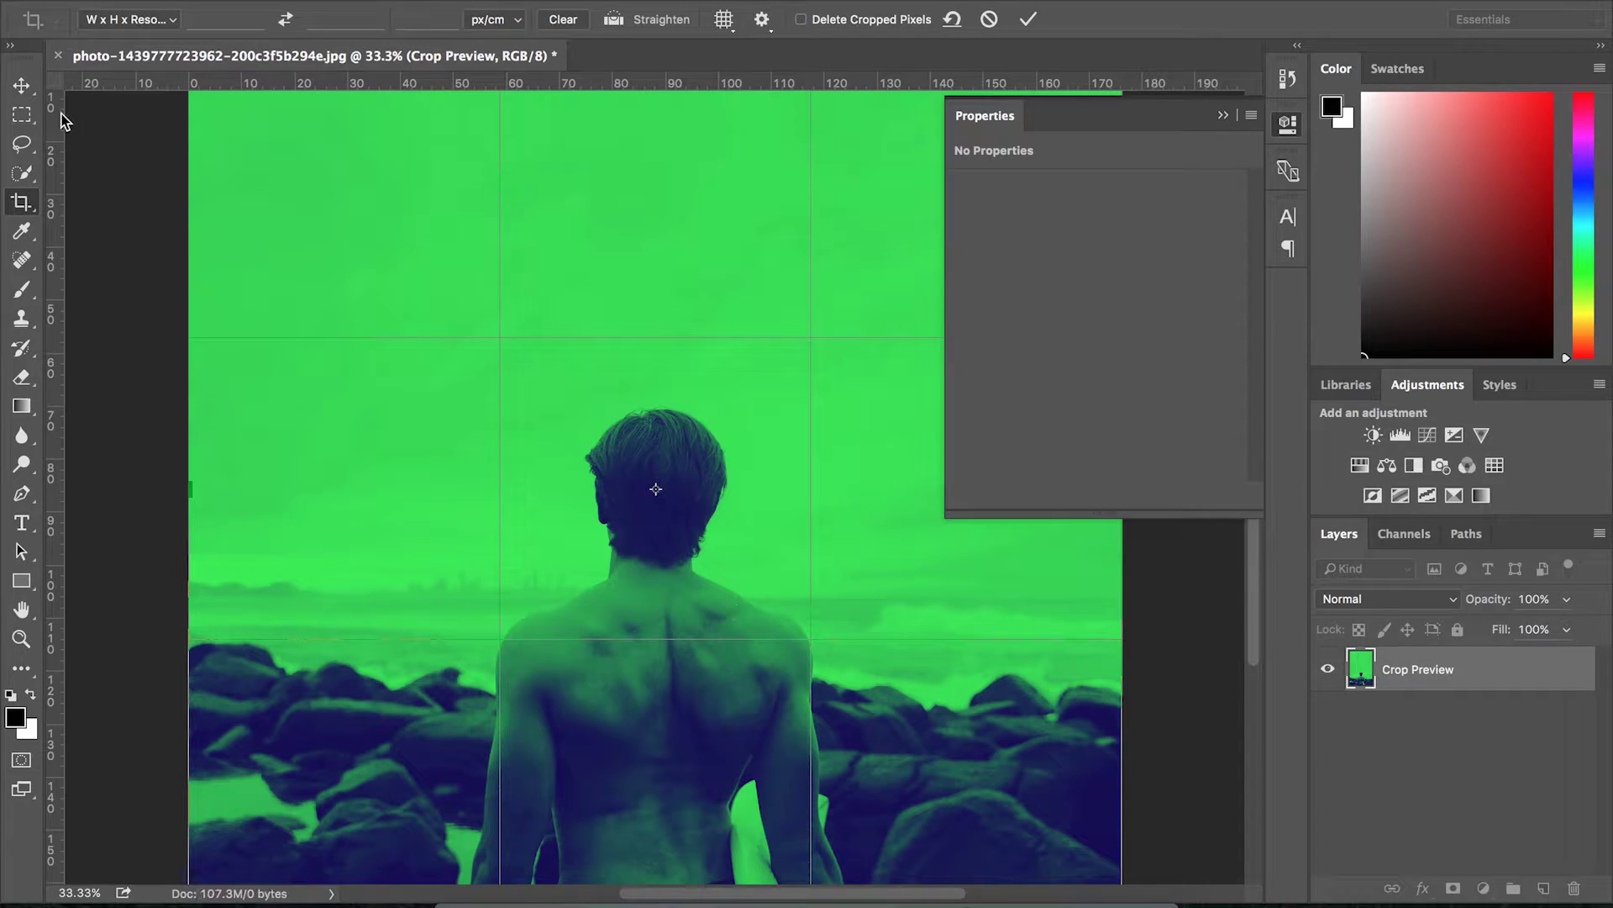
click(32, 84)
click(780, 311)
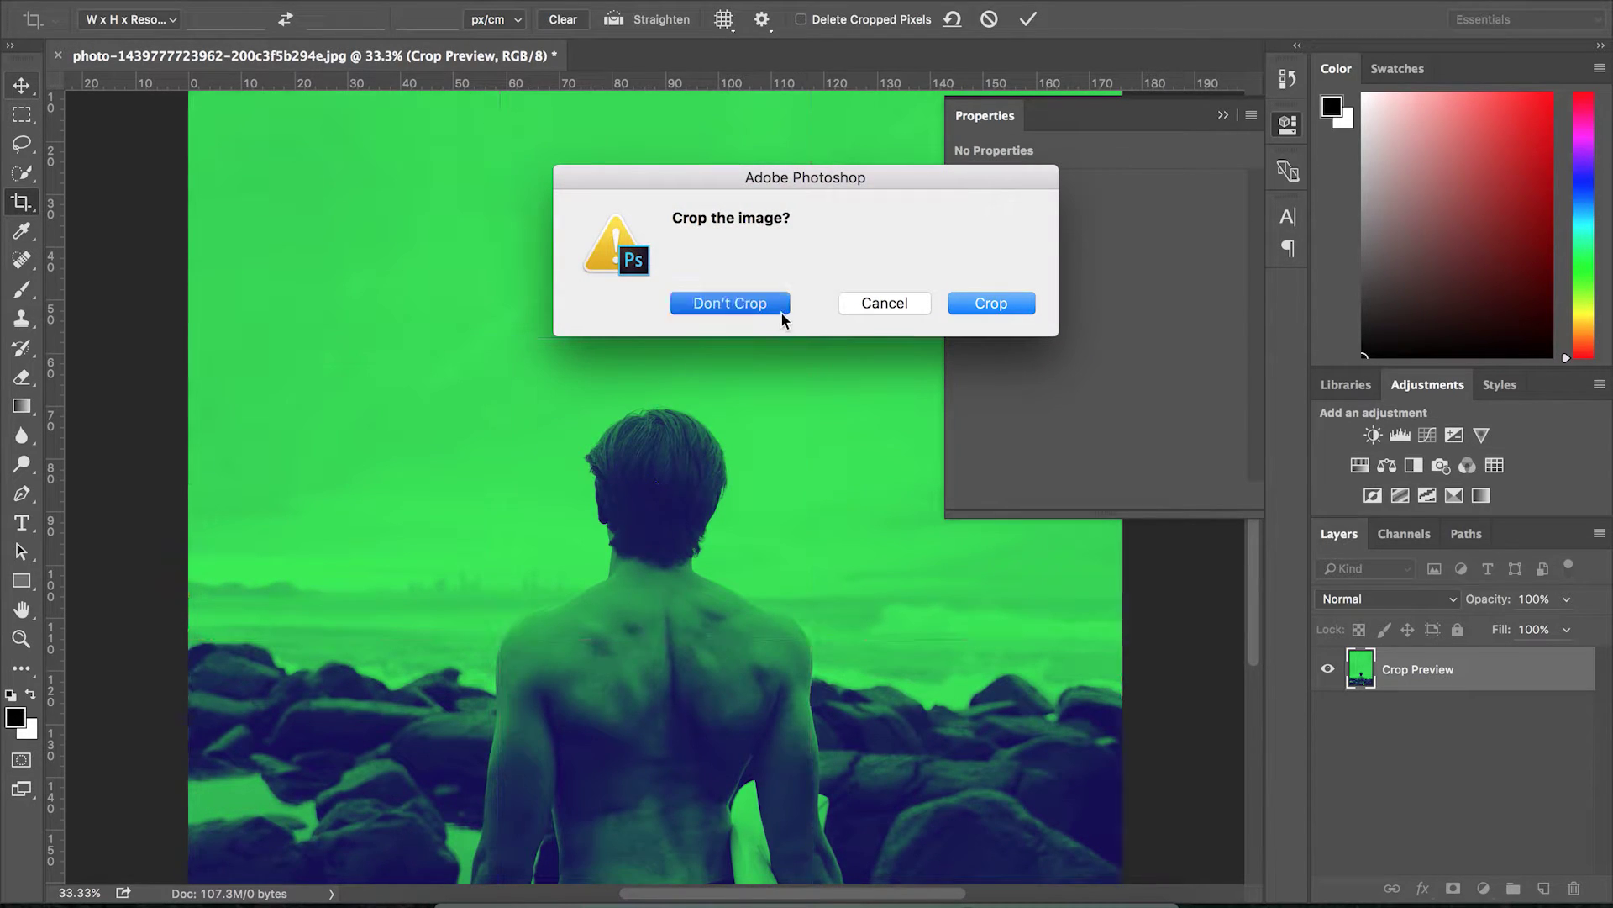
scroll(768, 625, down, 3)
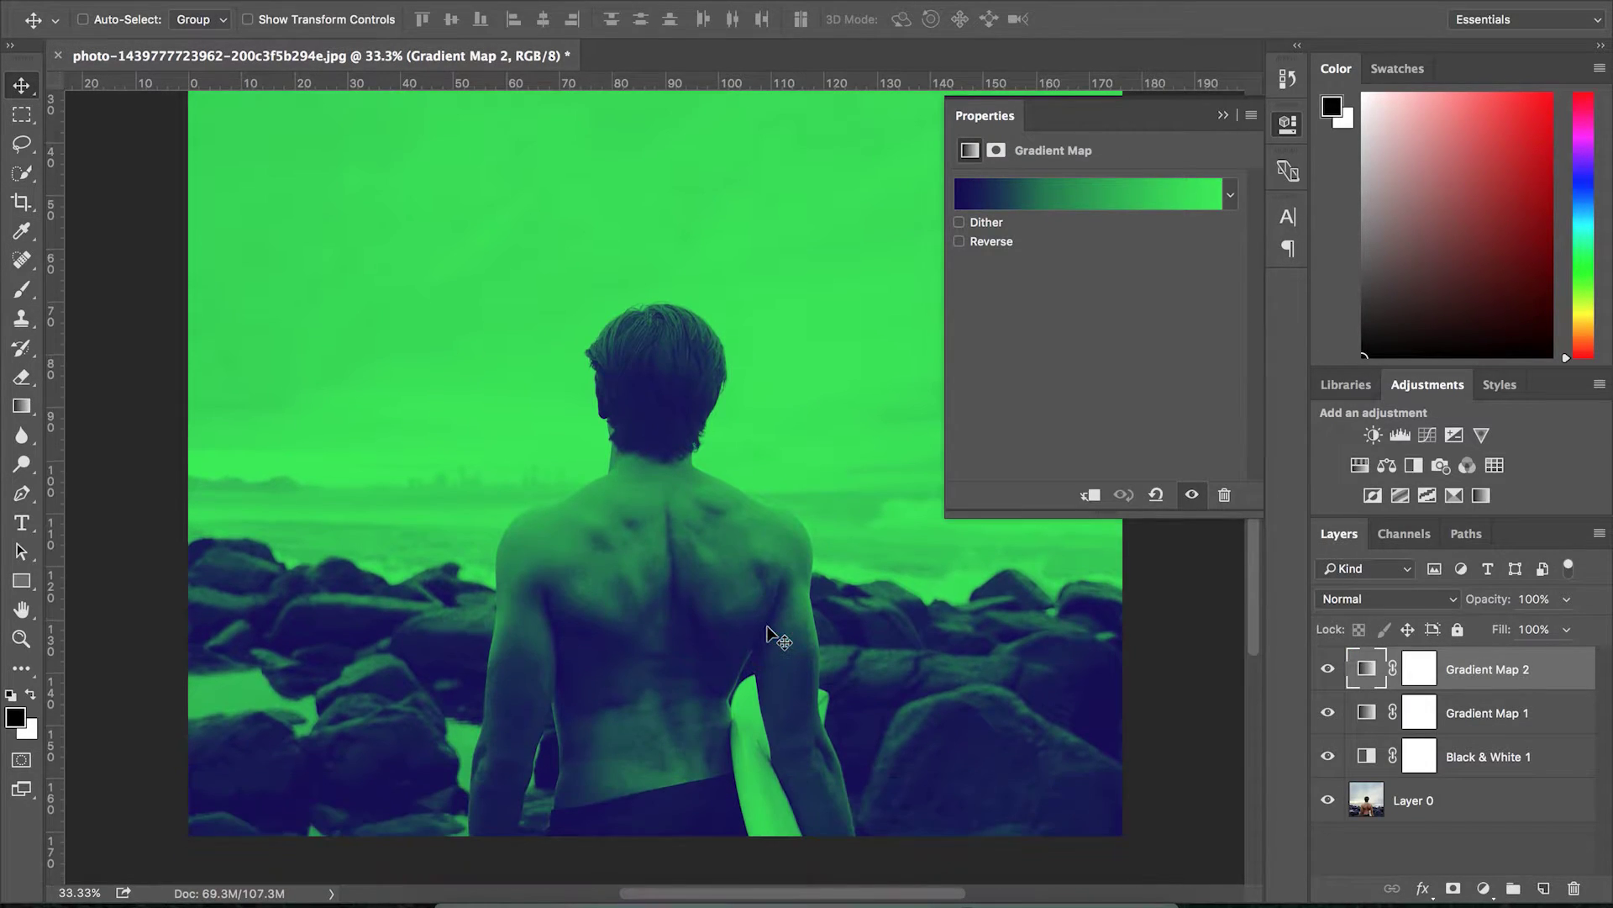
click(1328, 757)
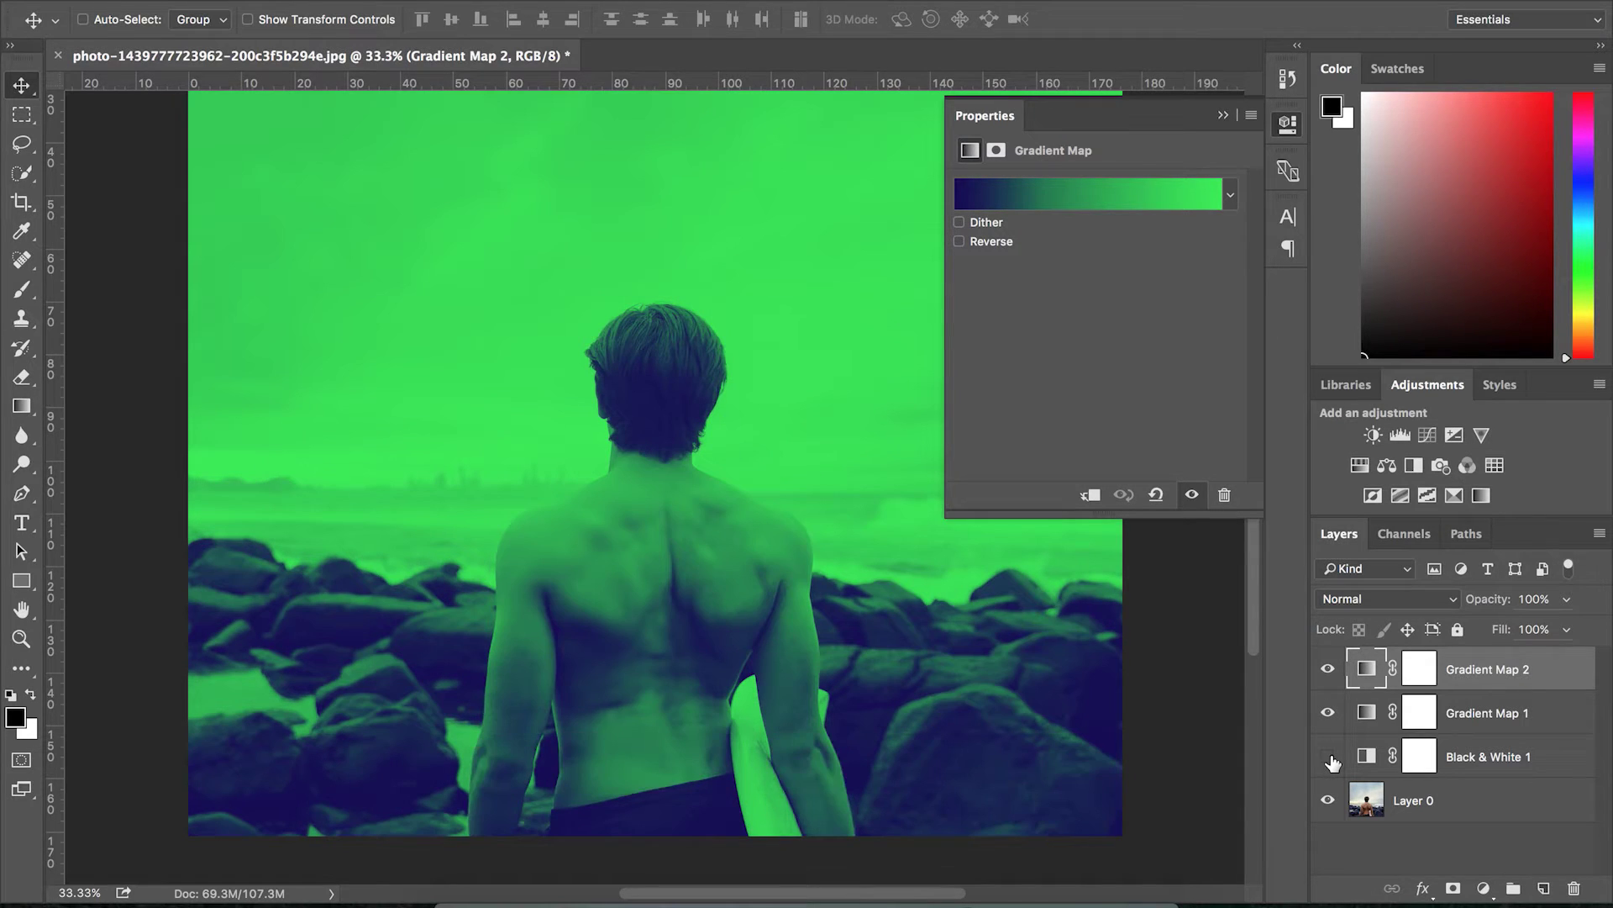
click(1328, 756)
- Retune Black & White 1 to Reds 10, Yellows 37, Greens 10, Cyans -5, Blues 42
click(1481, 756)
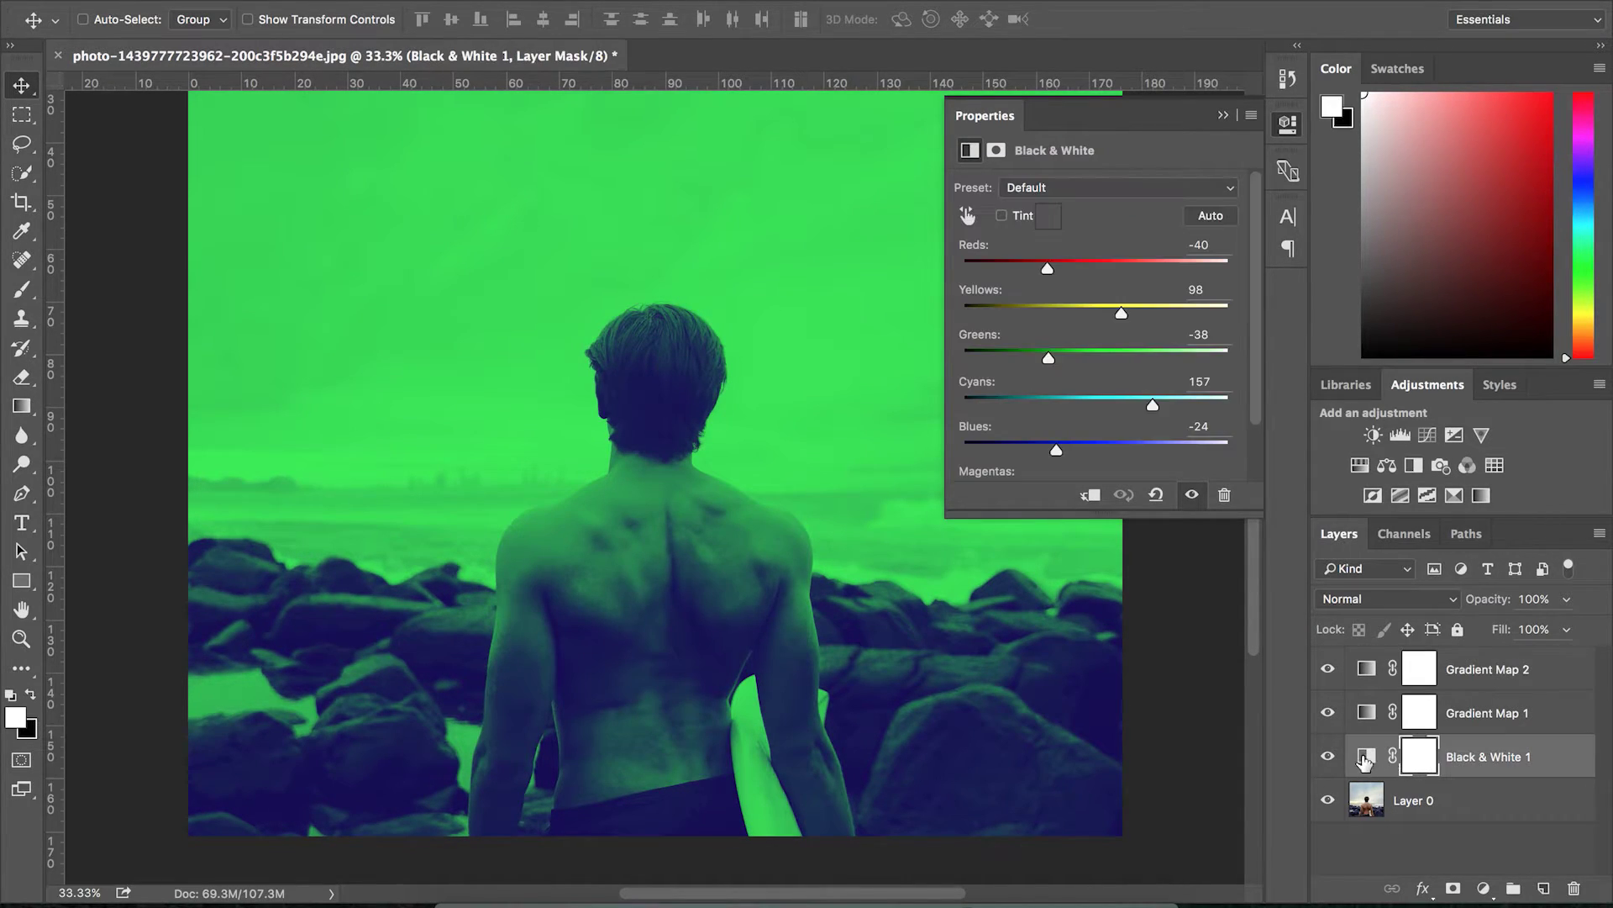
click(1365, 756)
drag(1048, 268, 1074, 361)
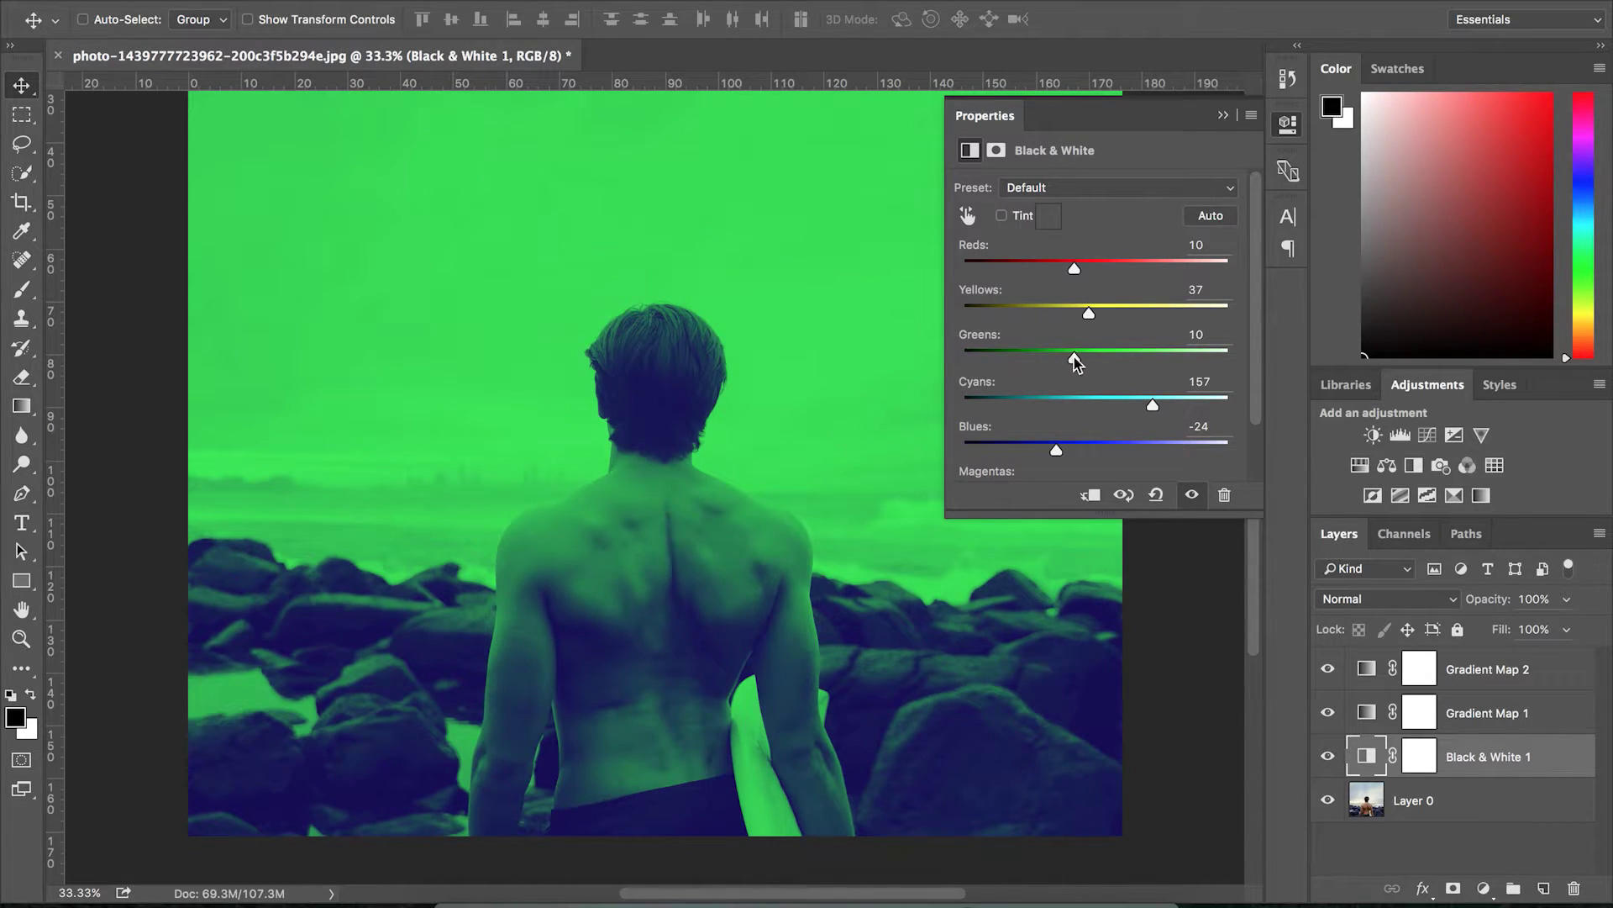
key(ctrl+minus)
key(ctrl+minus)
drag(1152, 405, 1091, 458)
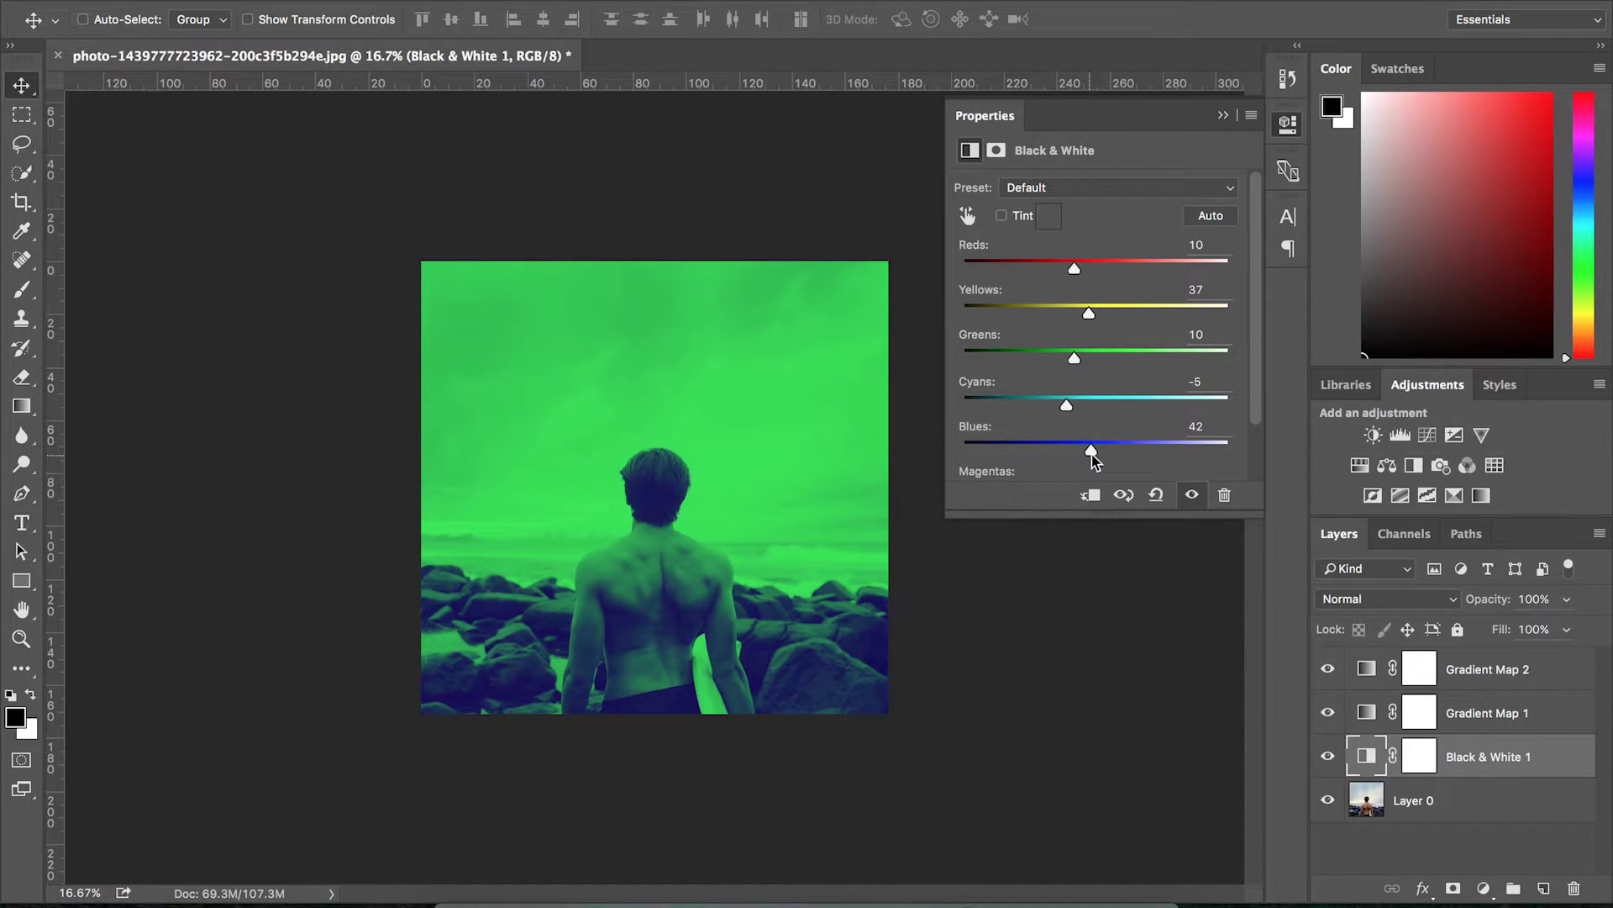
click(1223, 115)
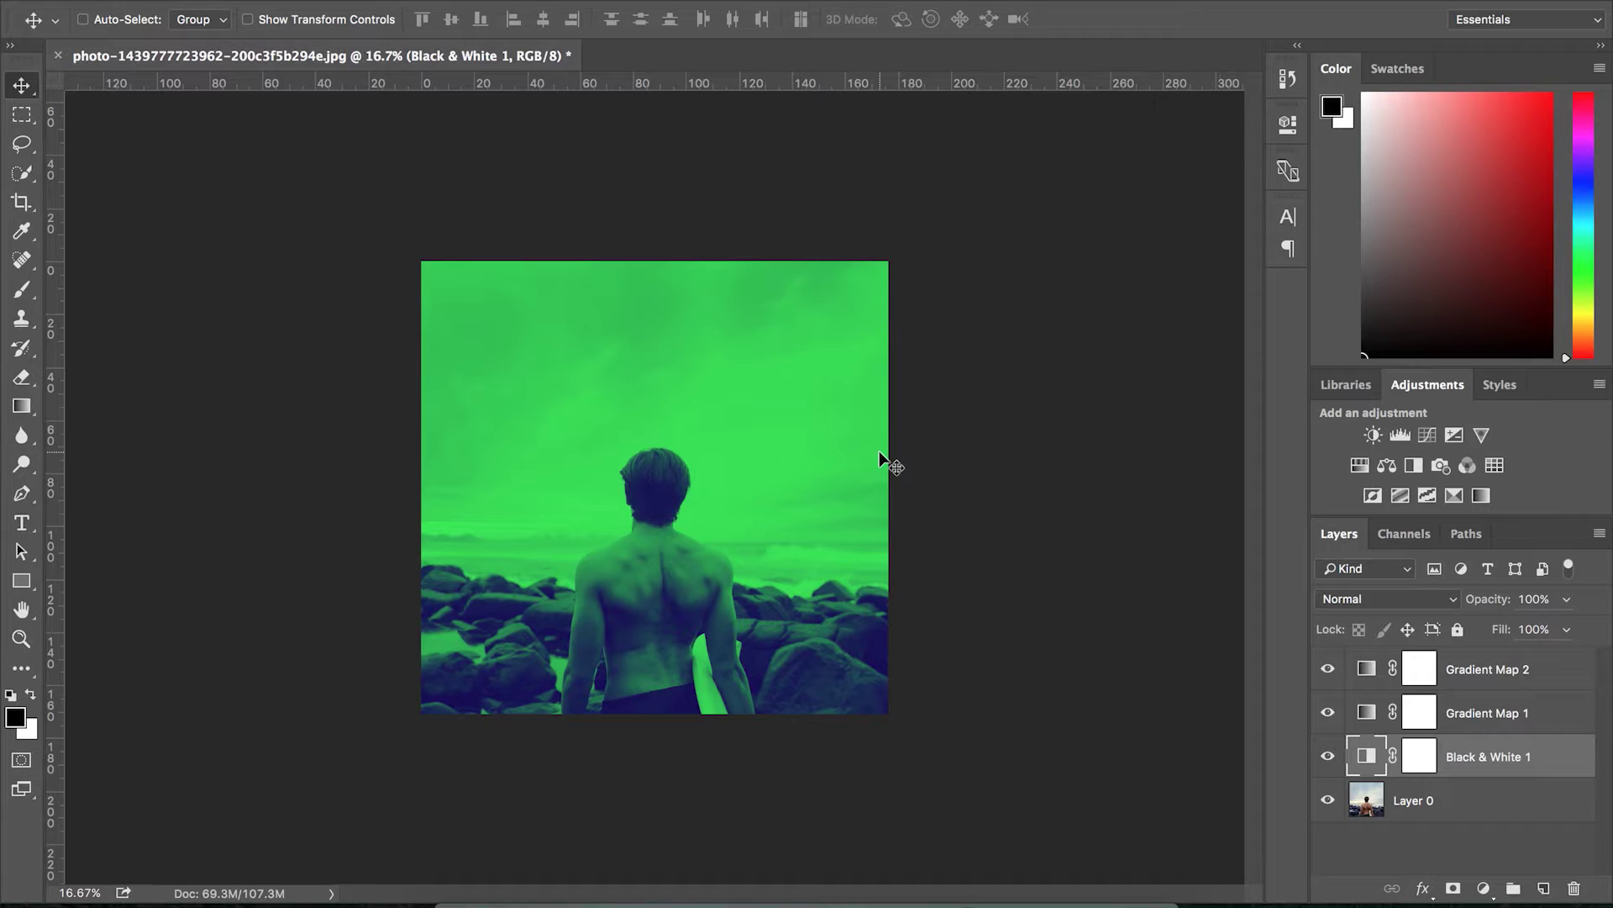
- Set up a 125 px brush, then add empty Layer 1 above Gradient Map 2
key(ctrl+plus)
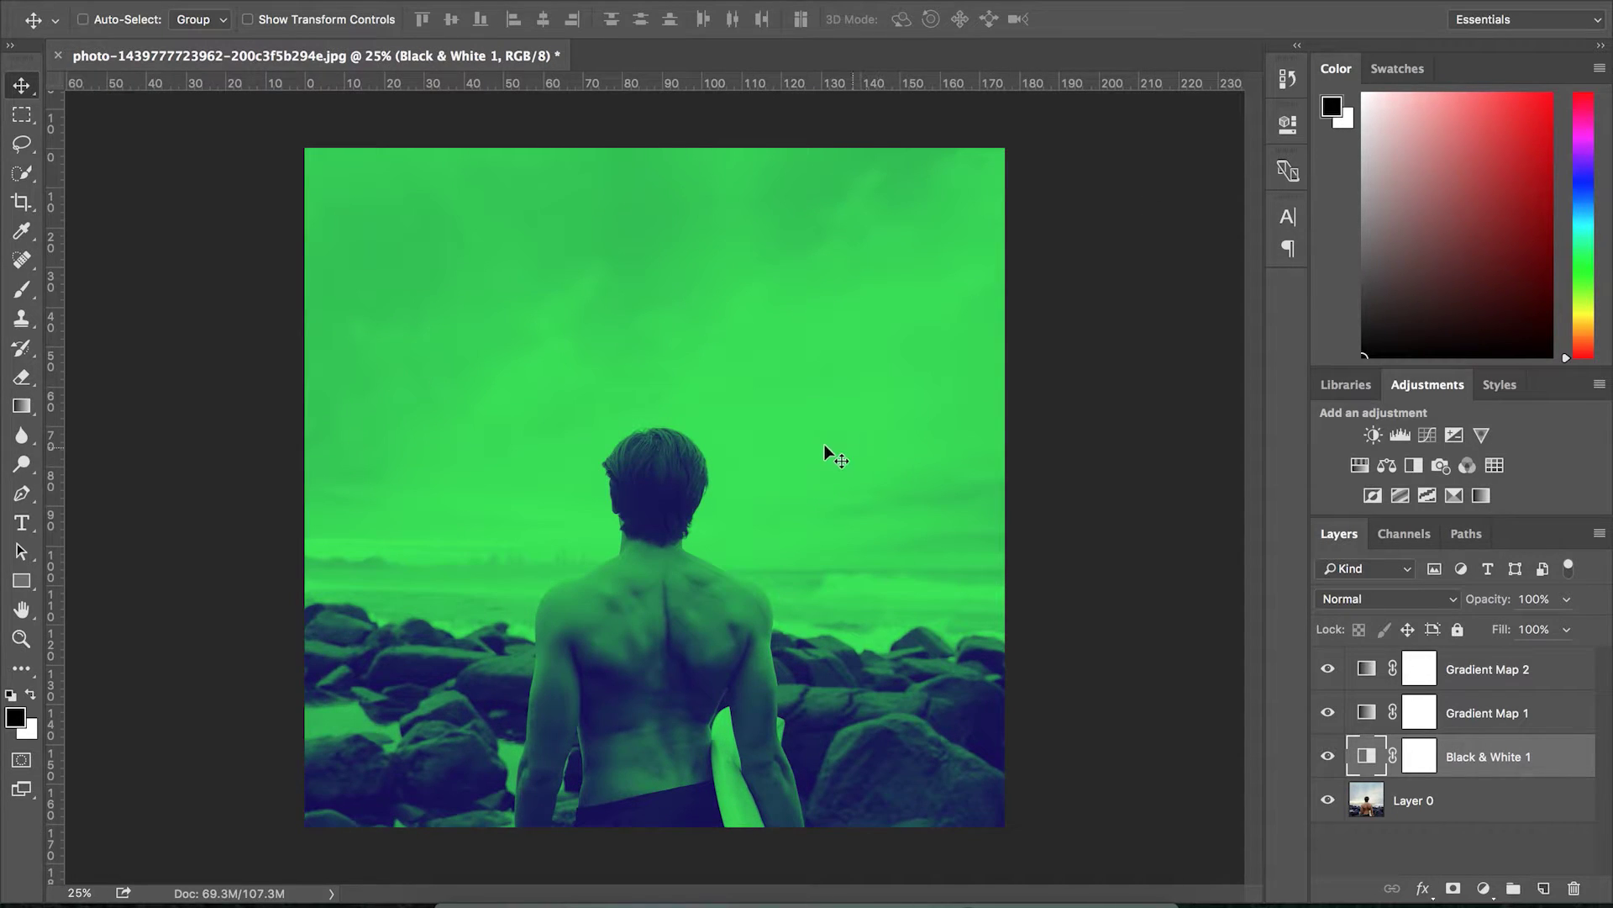
key(alt+bracketright)
key(b)
key(x)
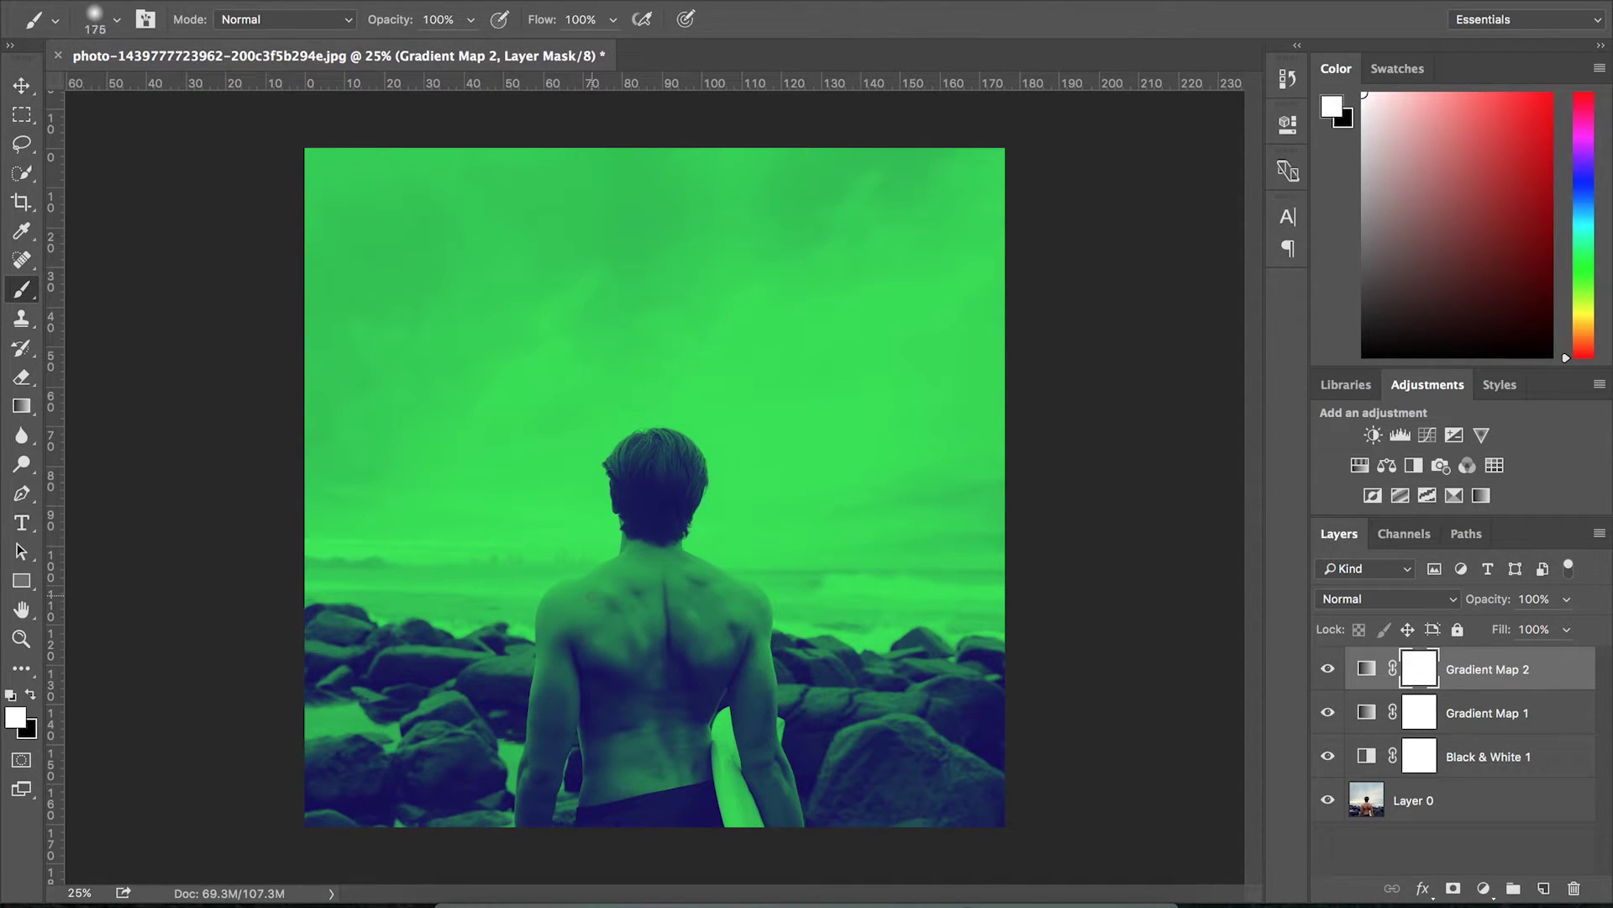
key(ctrl+plus)
key(ctrl+plus)
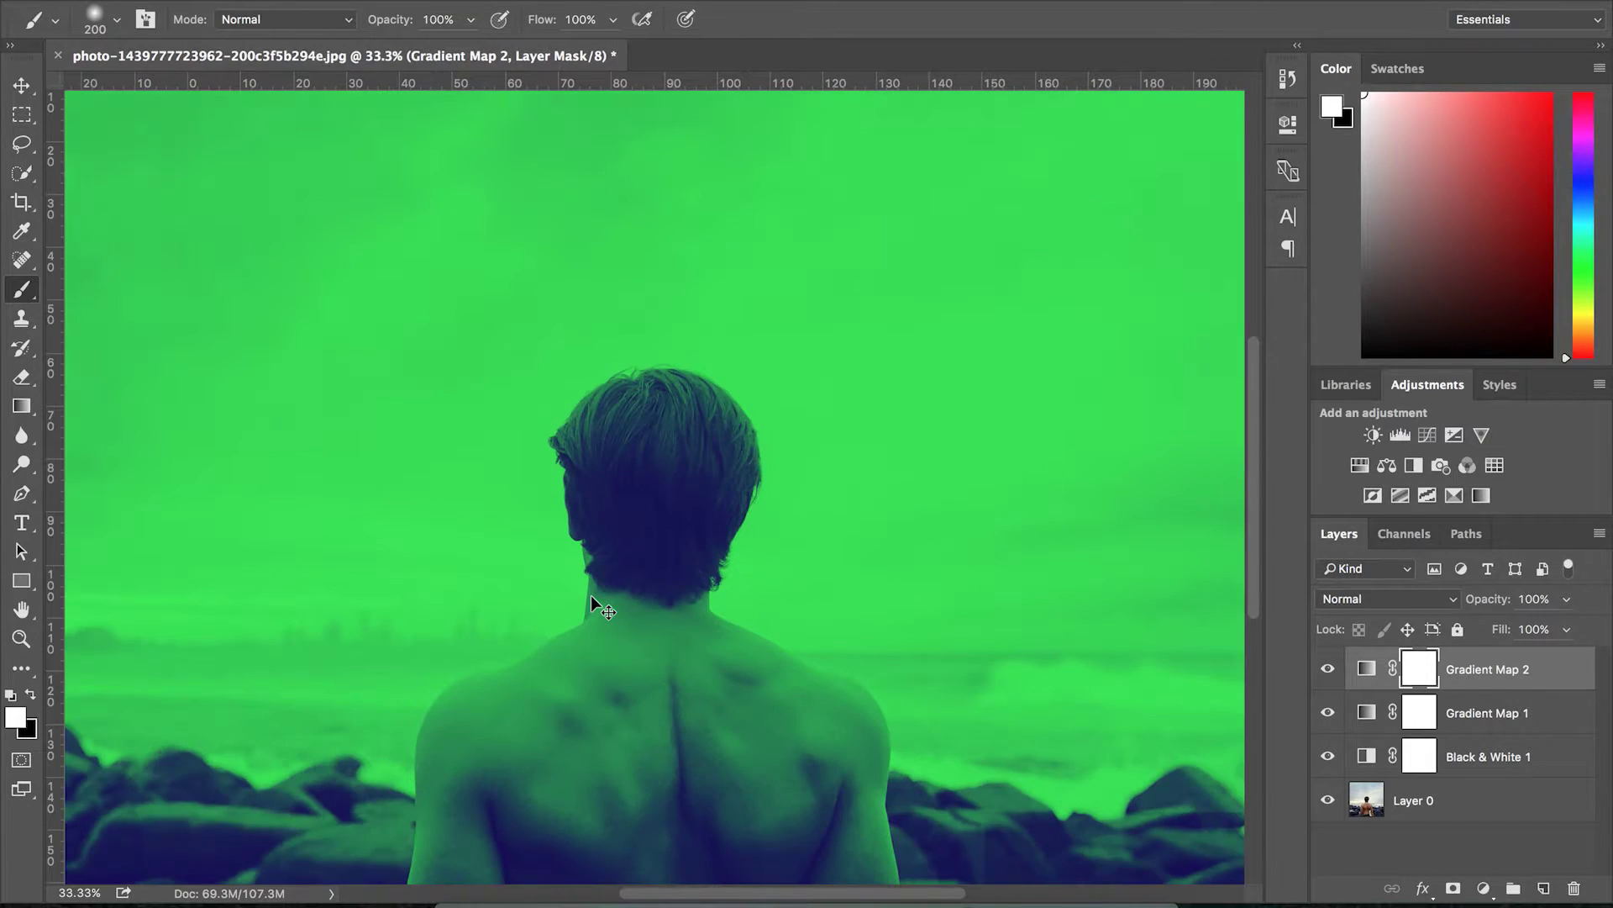
scroll(591, 595, down, 3)
scroll(592, 595, down, 3)
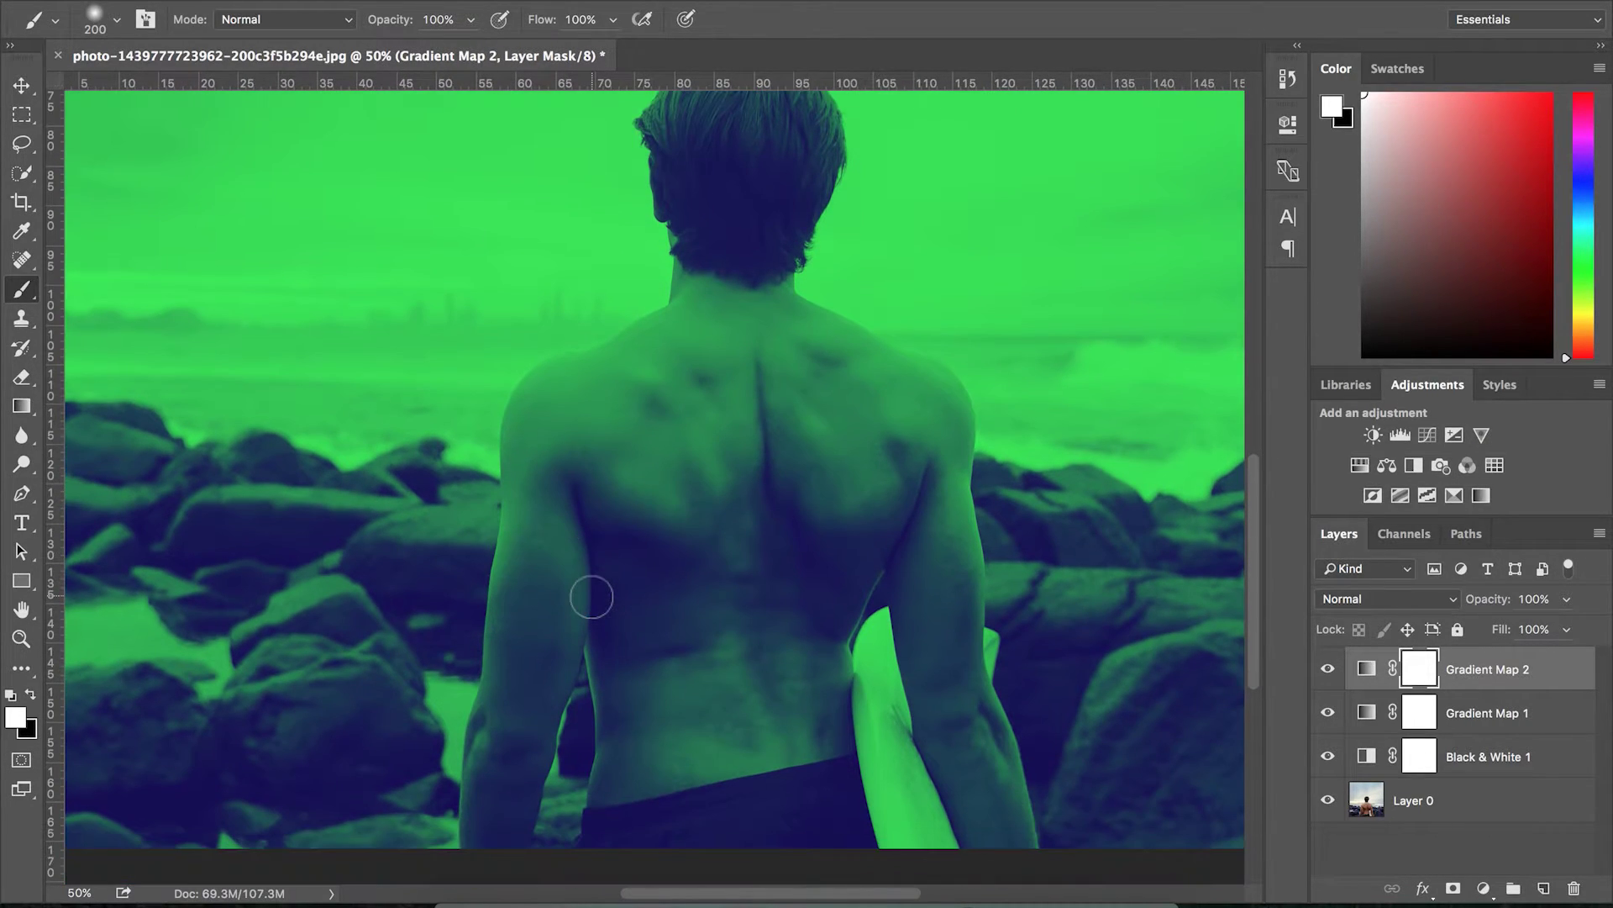
key(bracketleft)
key(bracketleft)
key(bracketleft)
click(1544, 891)
key(x)
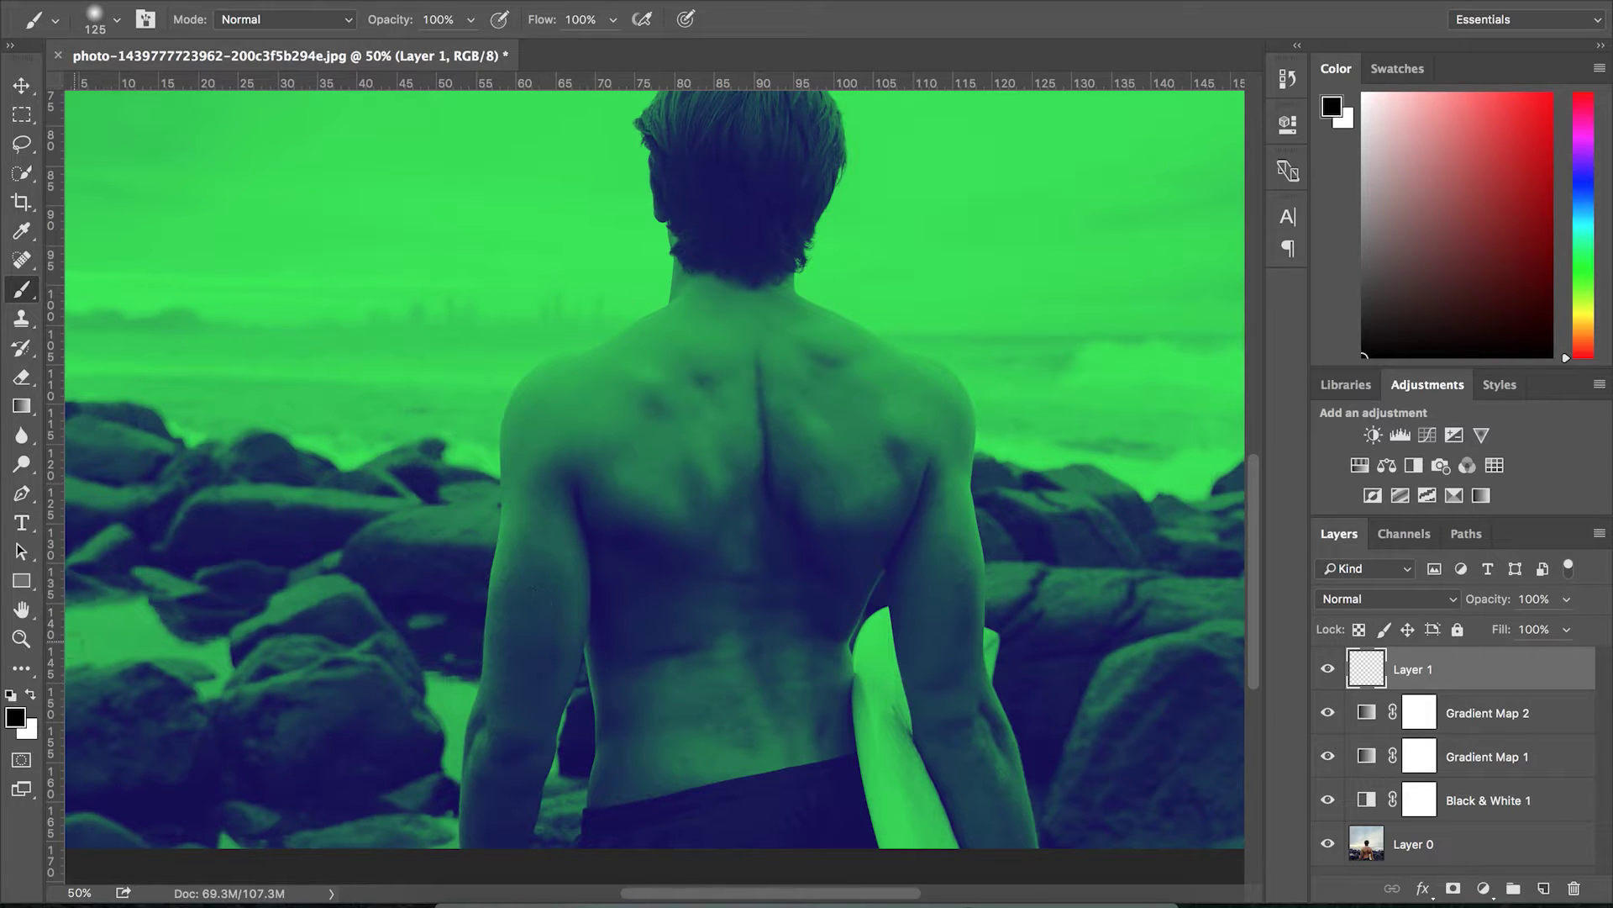
- Paint soft white strokes over the left shoulder, arm, neck and shoulder blades
click(30, 697)
mouse_move(672, 314)
mouse_down()
mouse_move(566, 351)
mouse_move(520, 395)
mouse_move(484, 622)
mouse_up()
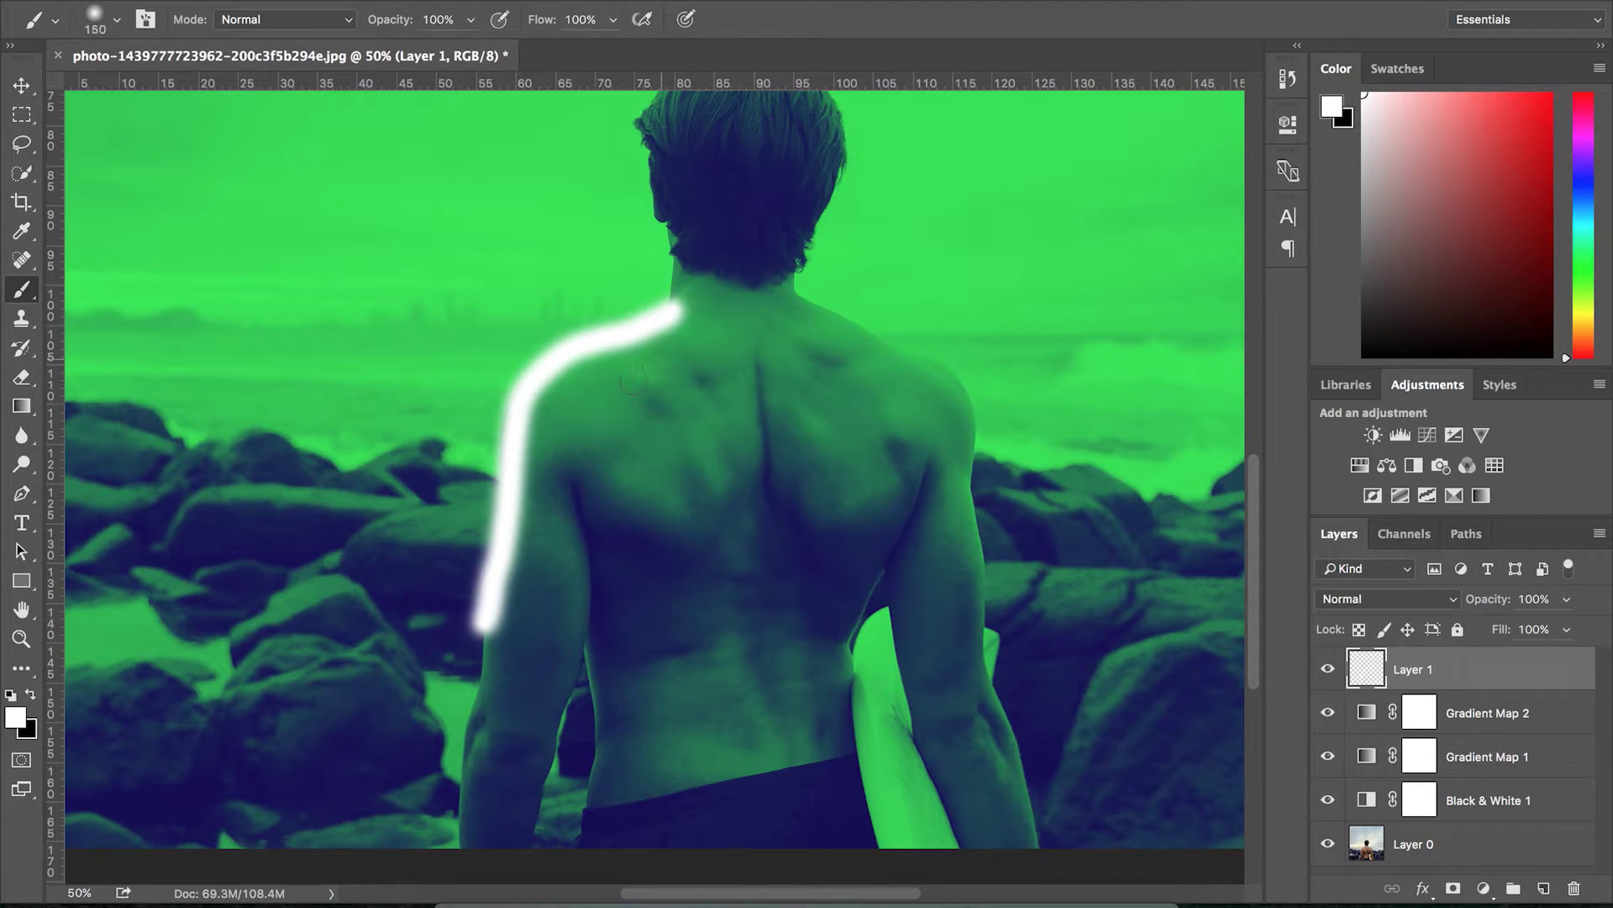
mouse_move(672, 324)
mouse_down()
mouse_move(545, 445)
mouse_move(663, 487)
mouse_up()
drag(714, 286, 722, 404)
drag(798, 323, 941, 412)
drag(828, 395, 861, 446)
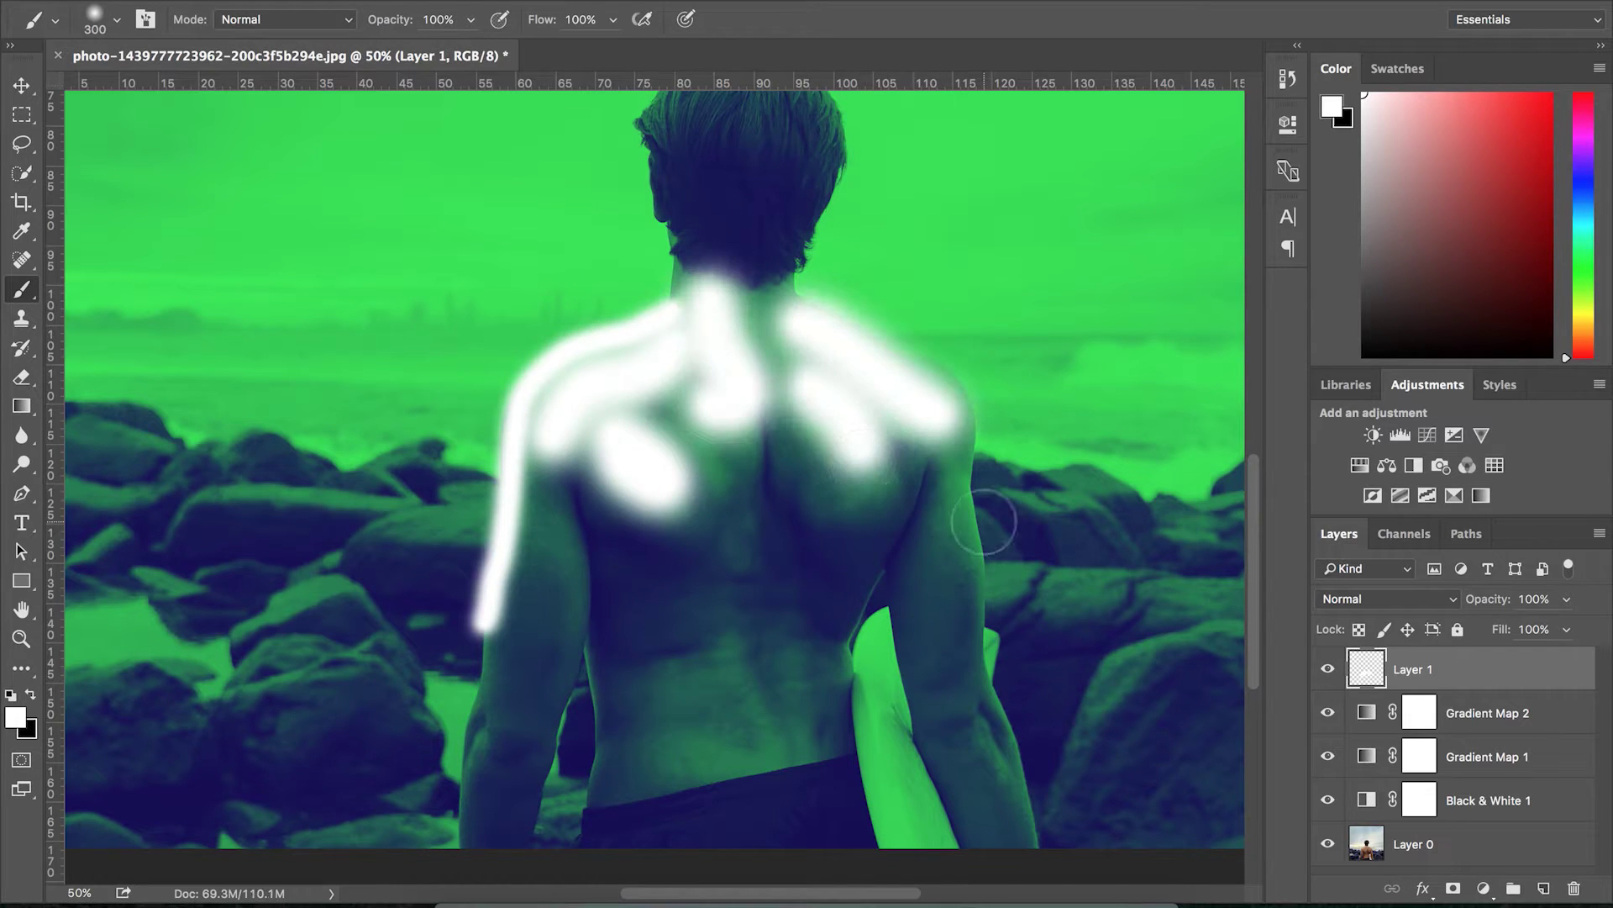
- Shrink the brush to 150 and paint white down the right arm, waist and neck
key(bracketleft)
key(bracketleft)
key(bracketleft)
drag(962, 471, 983, 580)
drag(996, 693, 1059, 832)
drag(680, 750, 789, 750)
drag(723, 626, 761, 743)
drag(786, 632, 788, 750)
click(687, 441)
drag(760, 290, 775, 385)
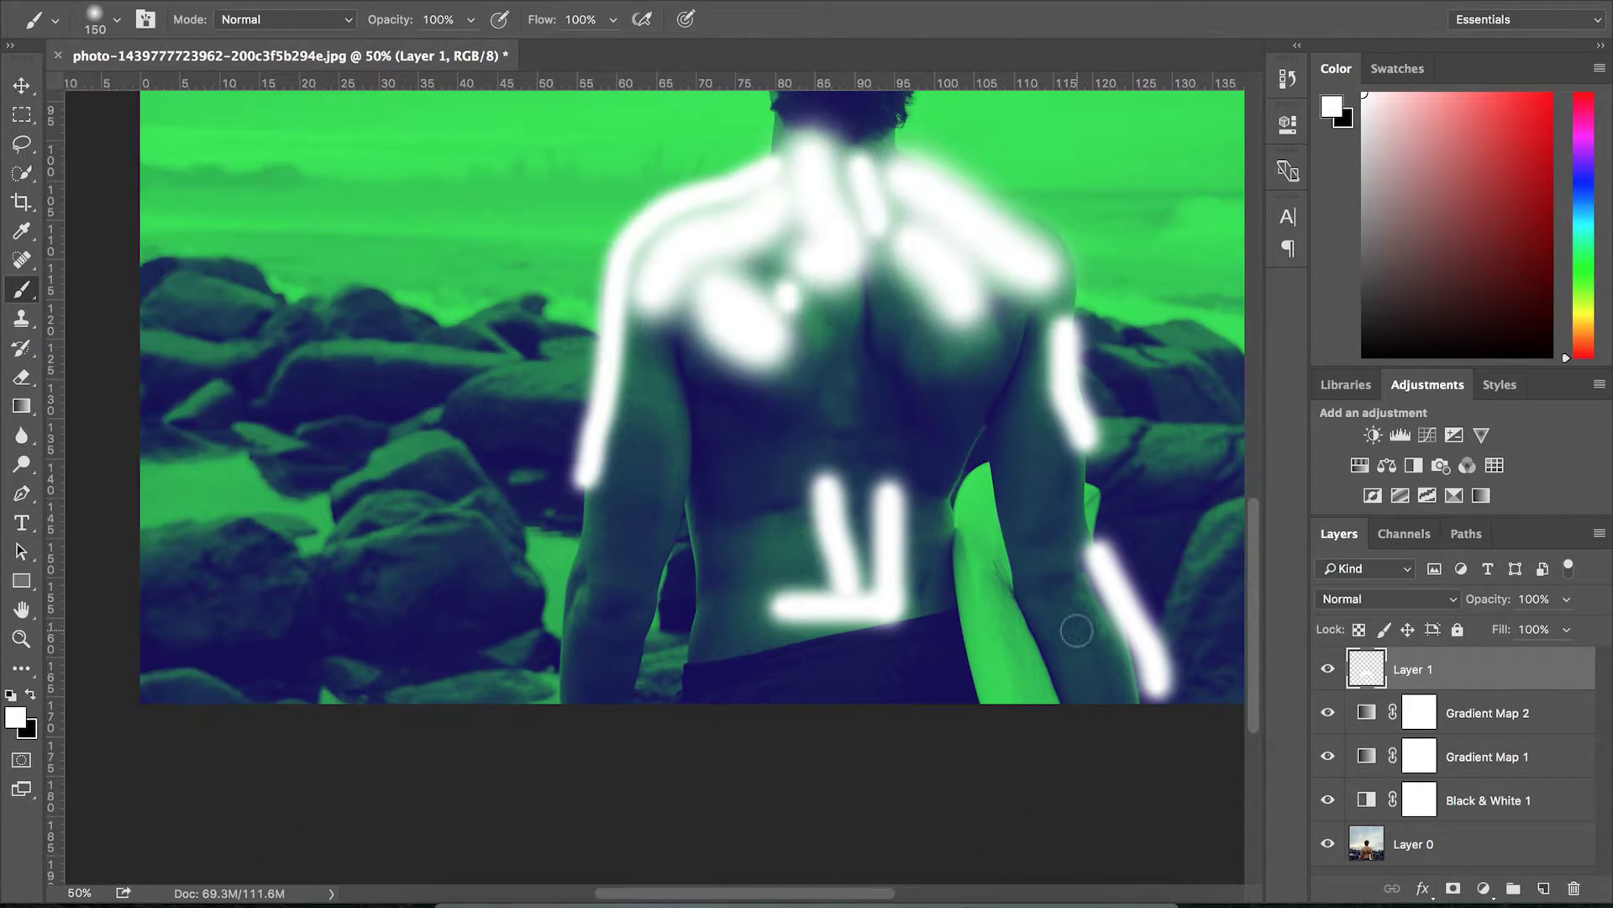
scroll(756, 504, down, 4)
scroll(757, 504, up, 6)
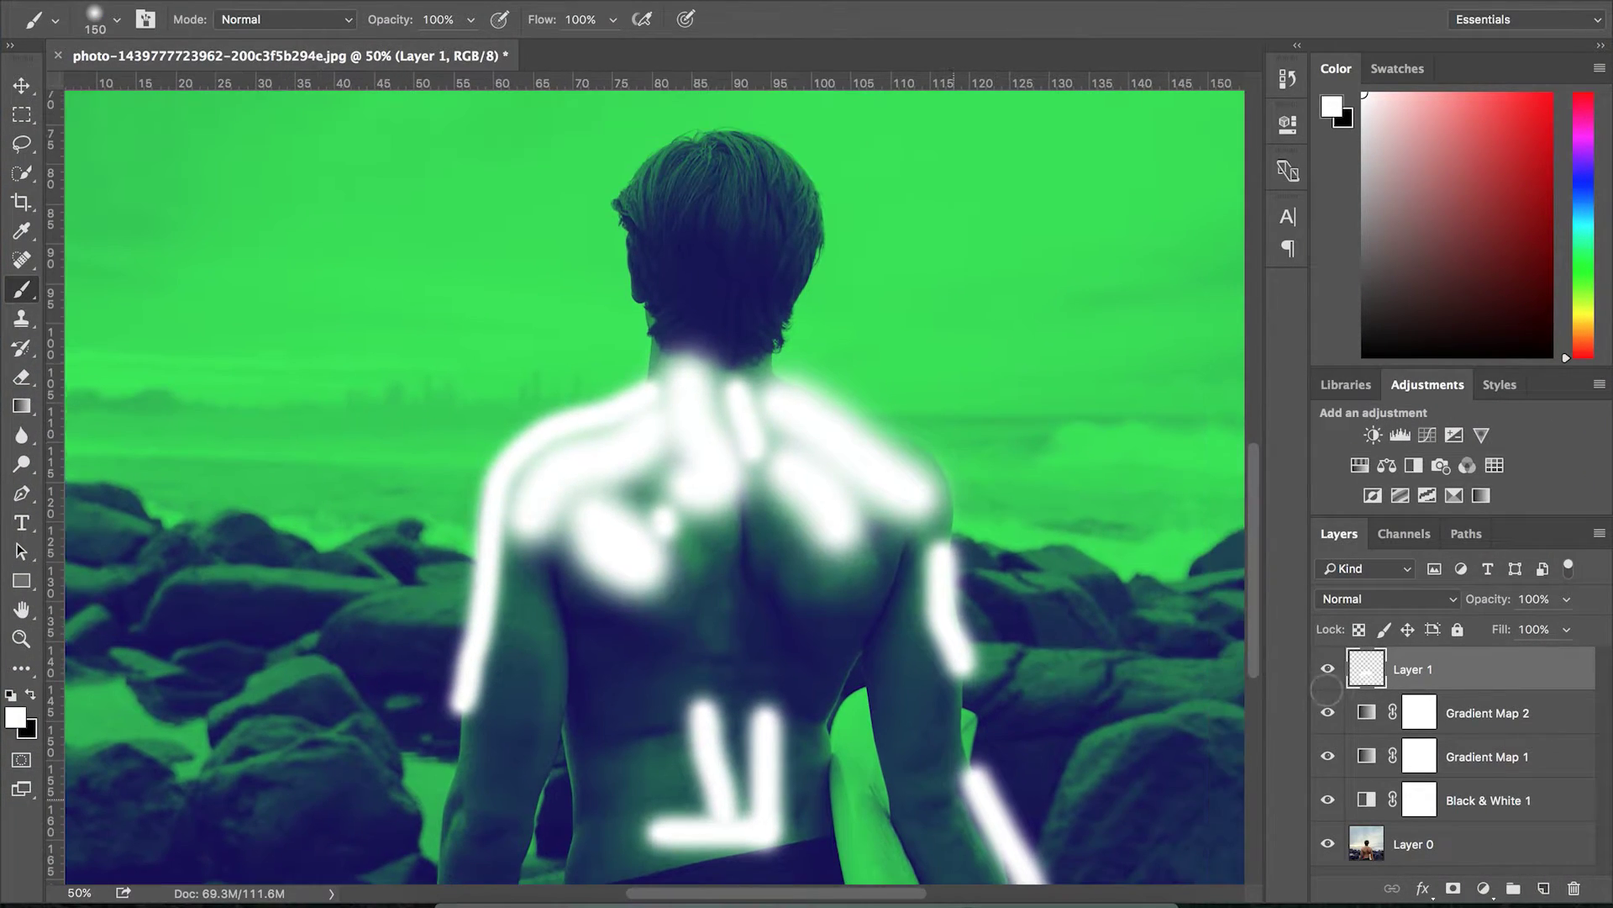
- In Layer 1's Blend If, split the Underlying Layer slider to 39/135–255
double_click(1474, 667)
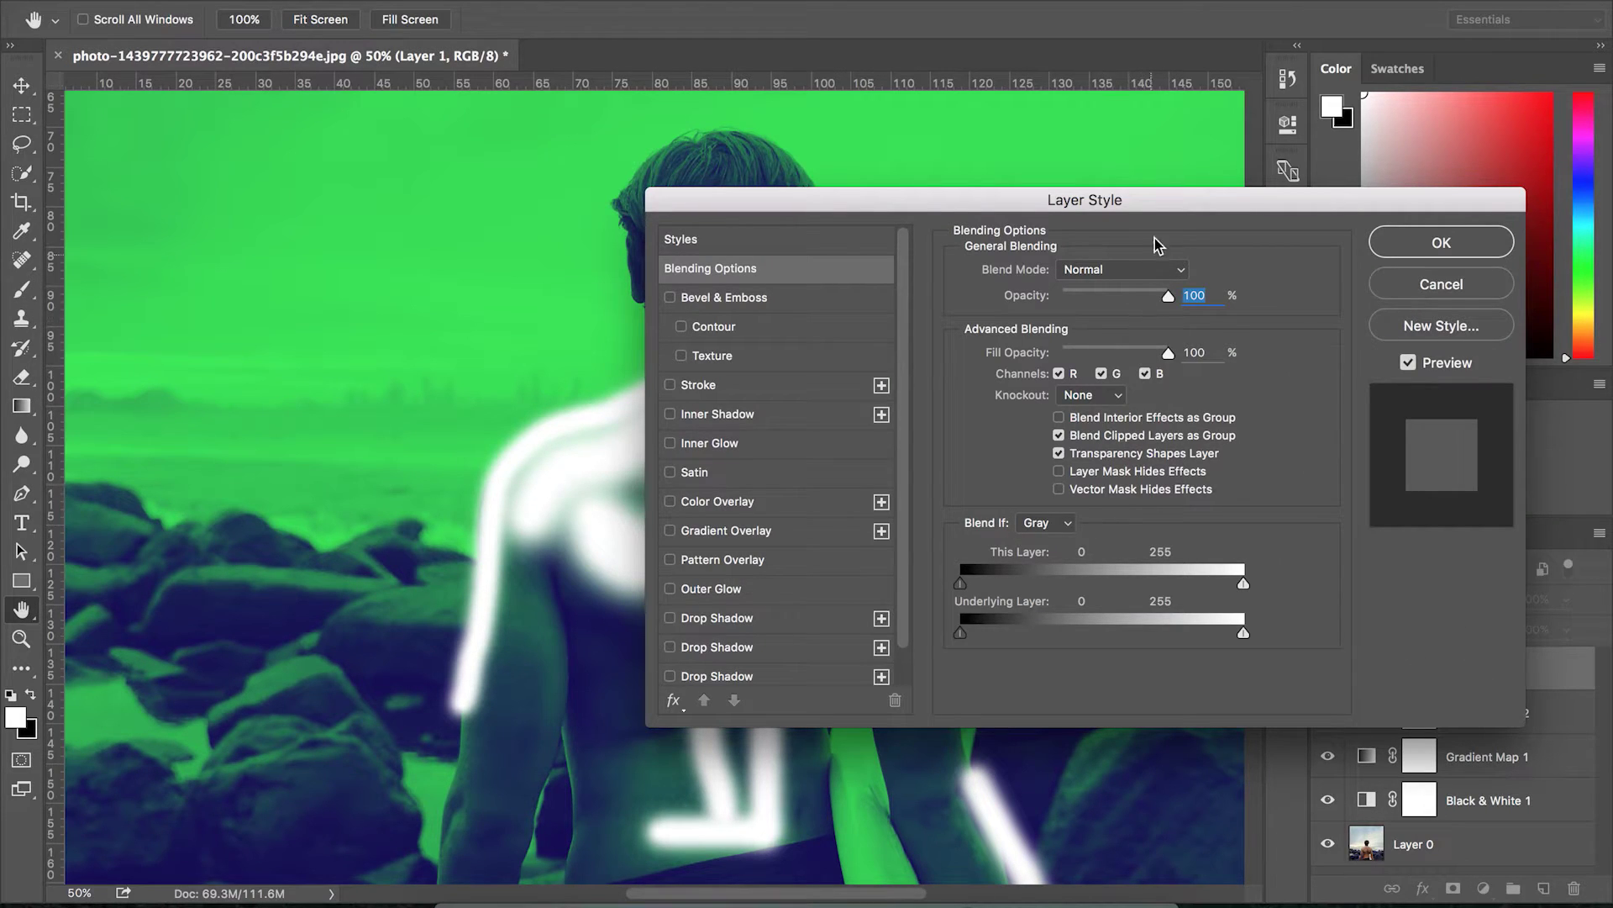
drag(1152, 199, 1232, 163)
scroll(432, 378, right, 8)
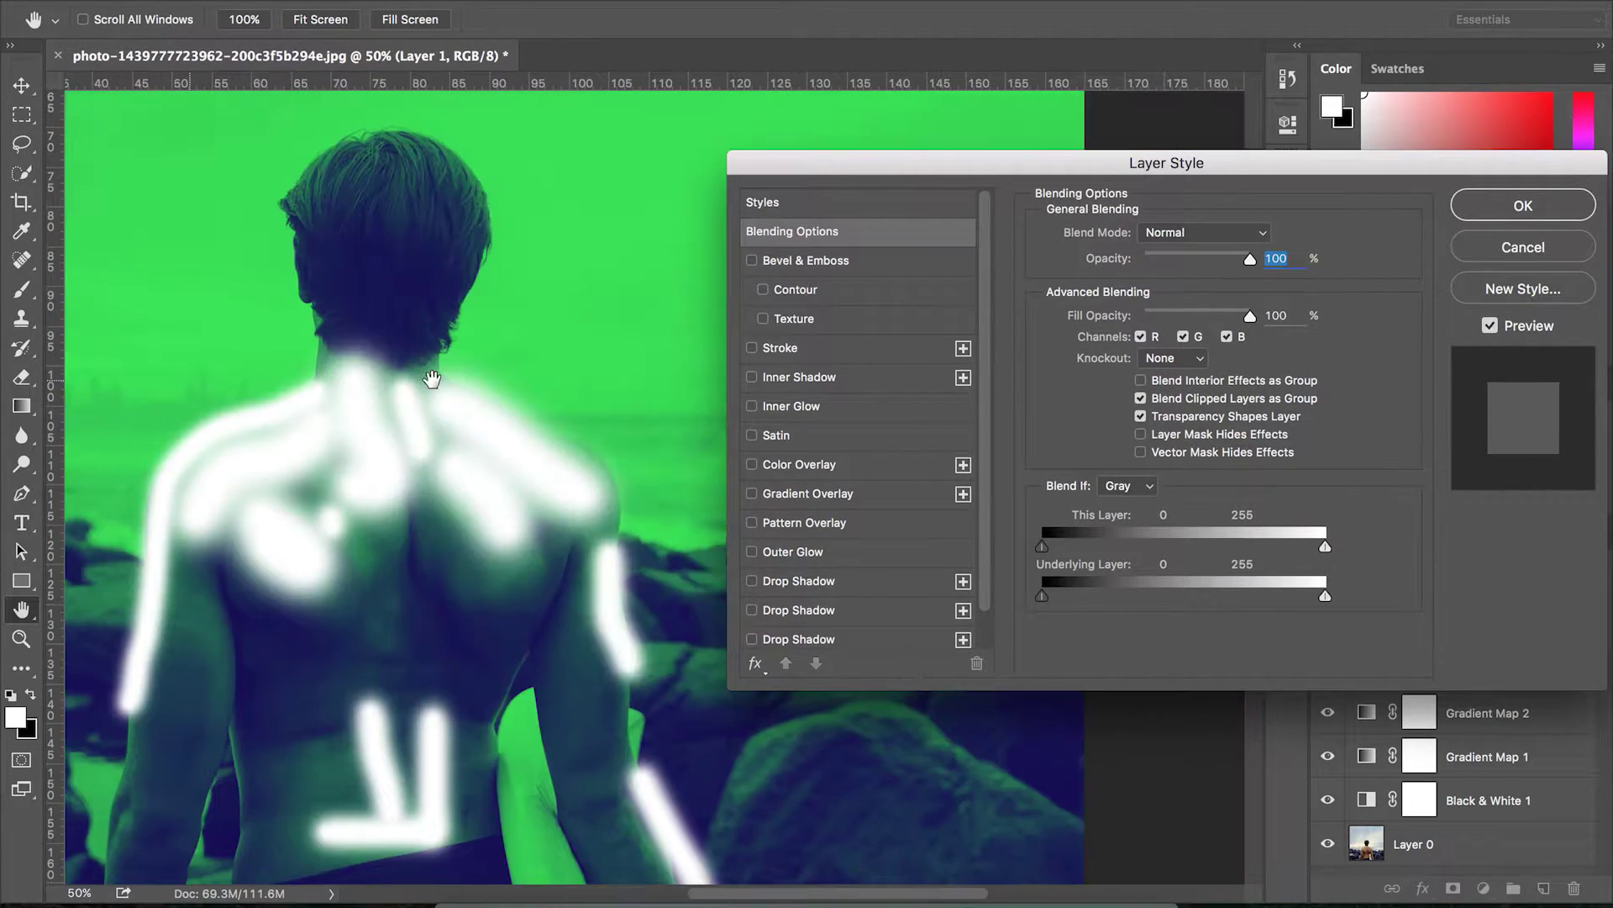
scroll(432, 378, left, 5)
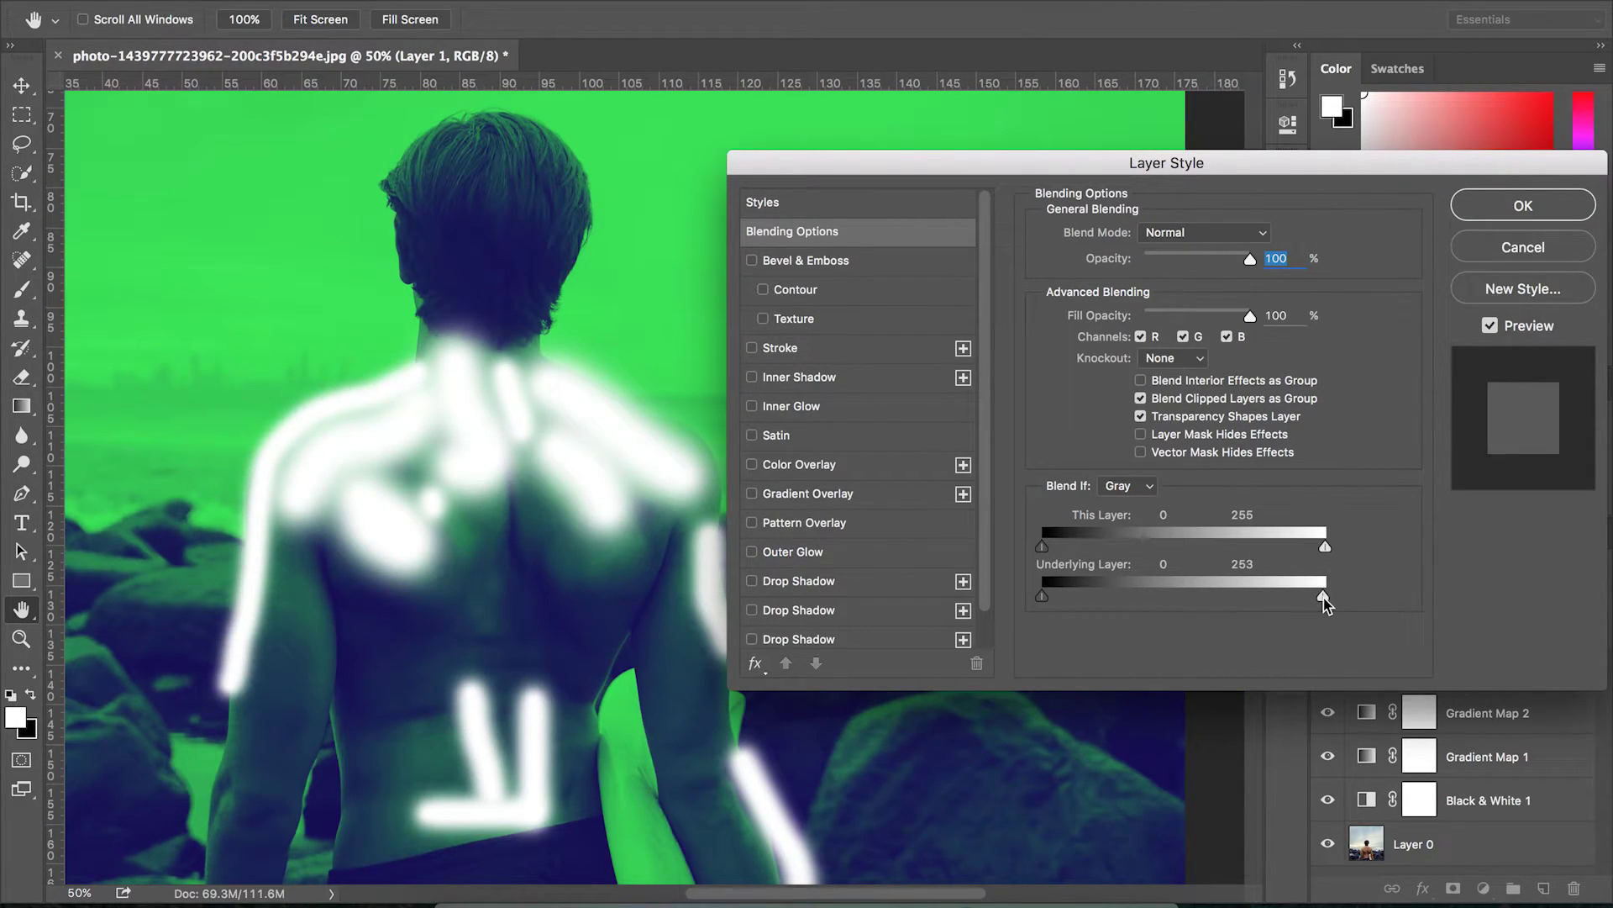
drag(1323, 597, 1342, 599)
drag(1047, 599, 1256, 598)
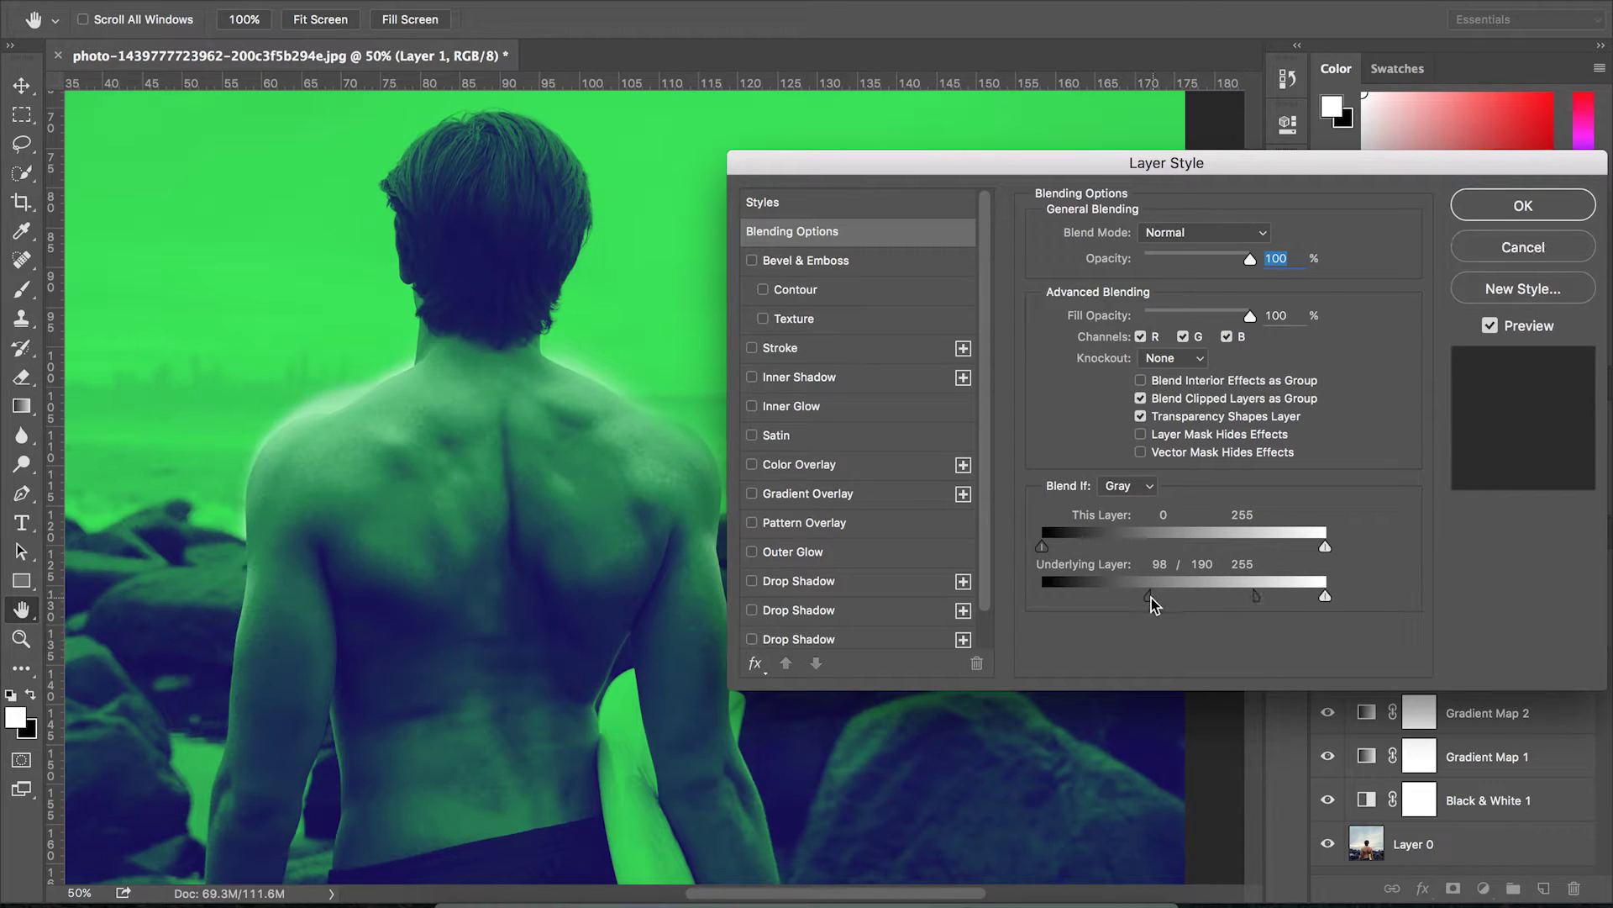
drag(1148, 598, 1113, 600)
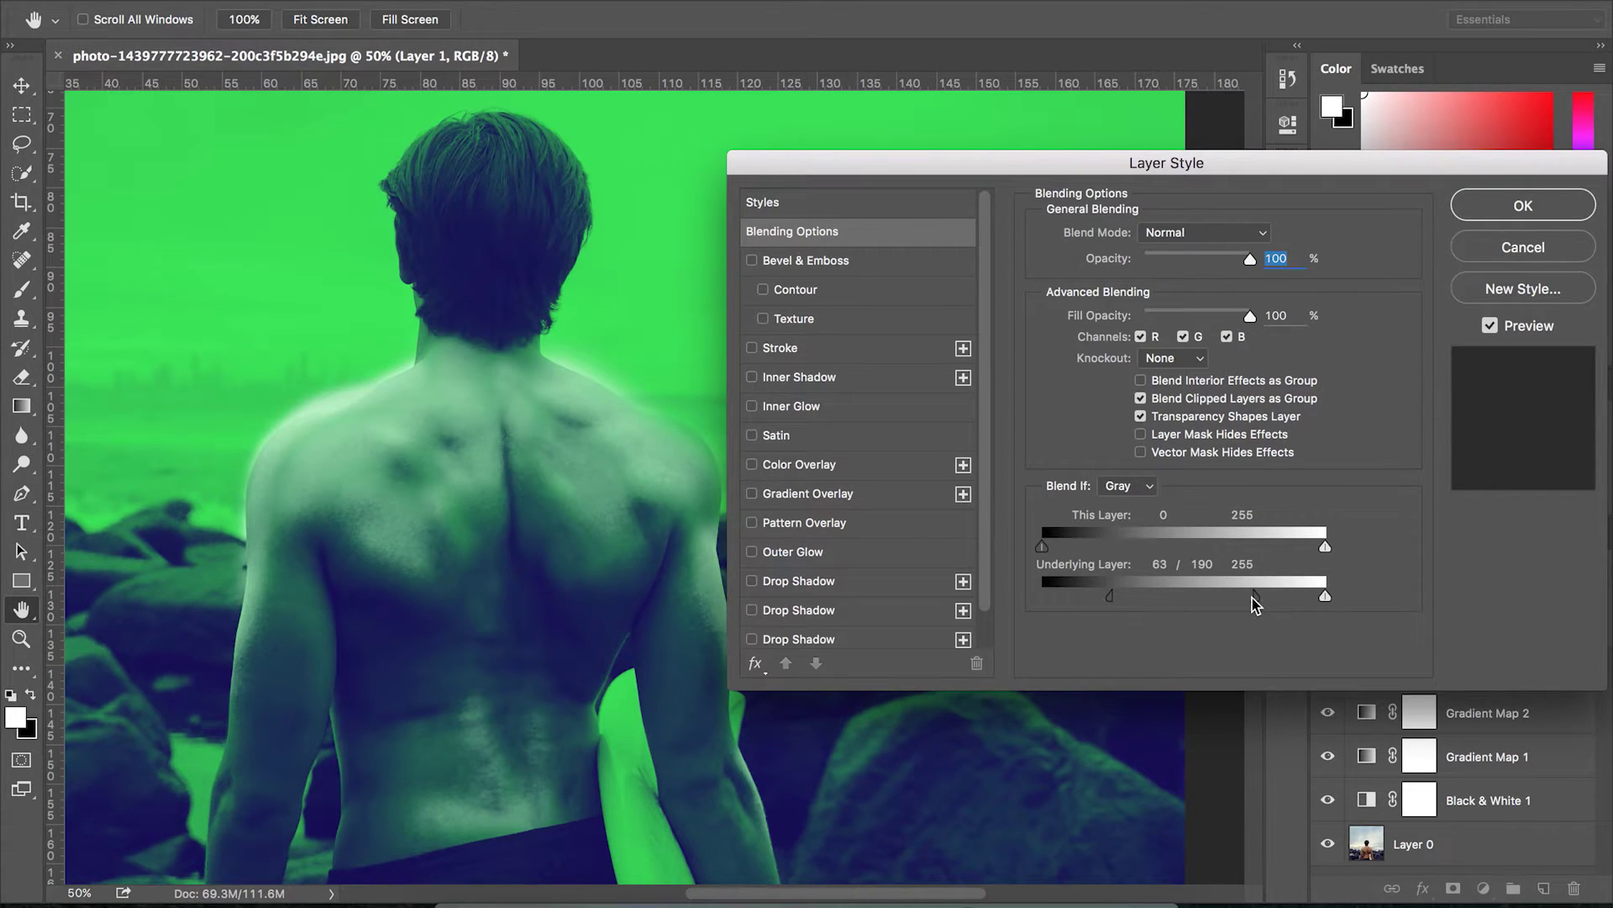
drag(1226, 597, 1087, 612)
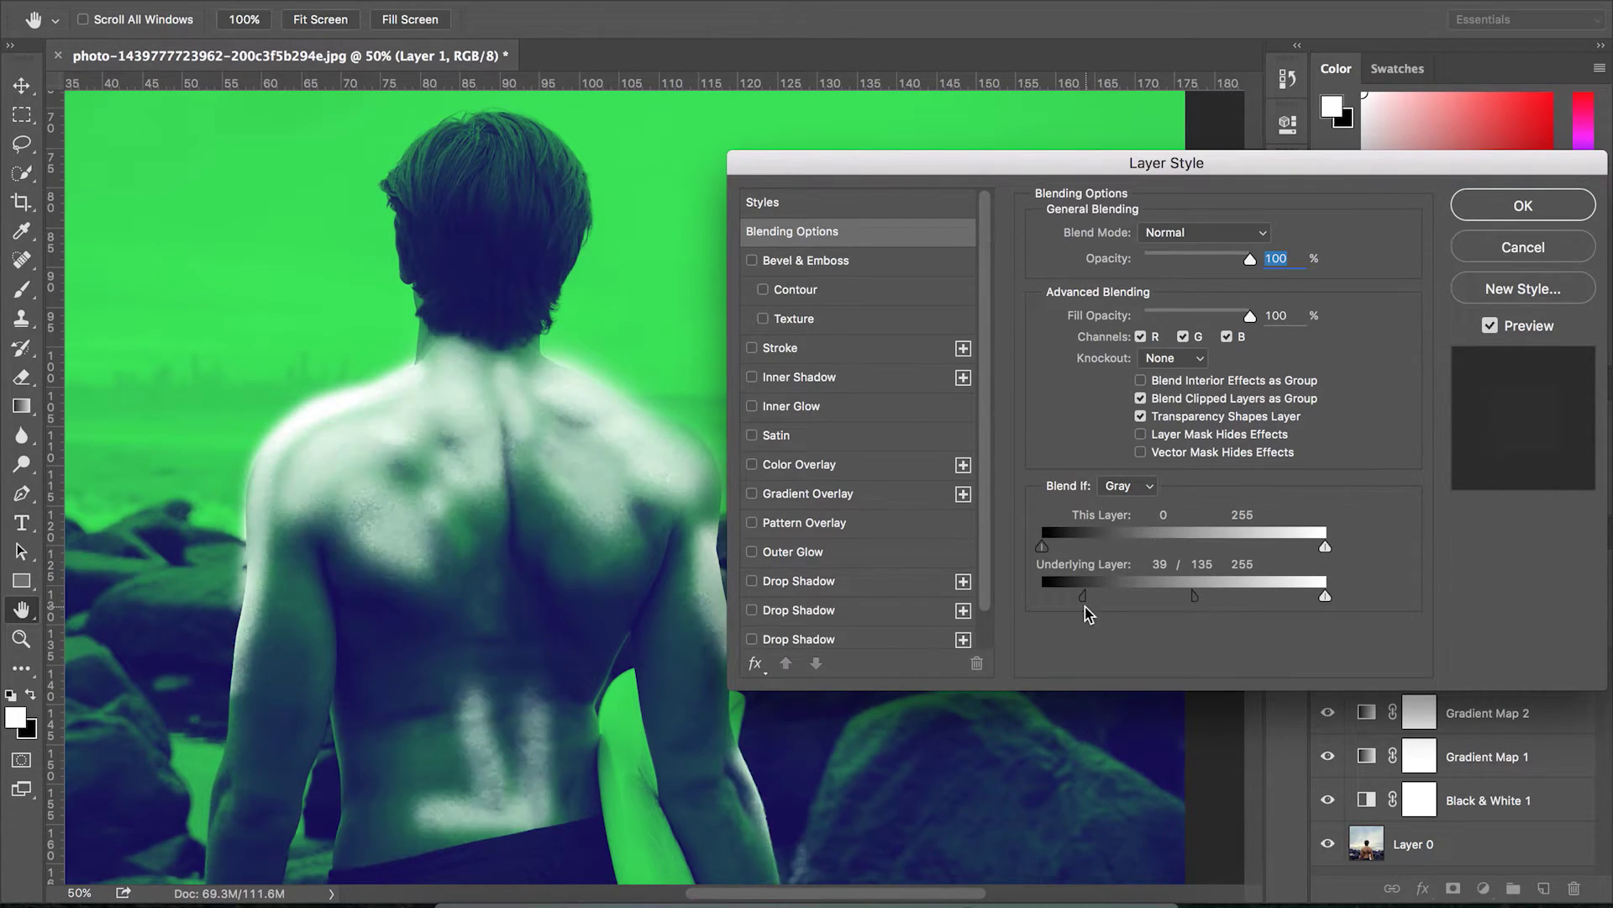
- Blend Layer 1 as Overlay at 38% opacity and move the underlying split to 70/158
click(1203, 231)
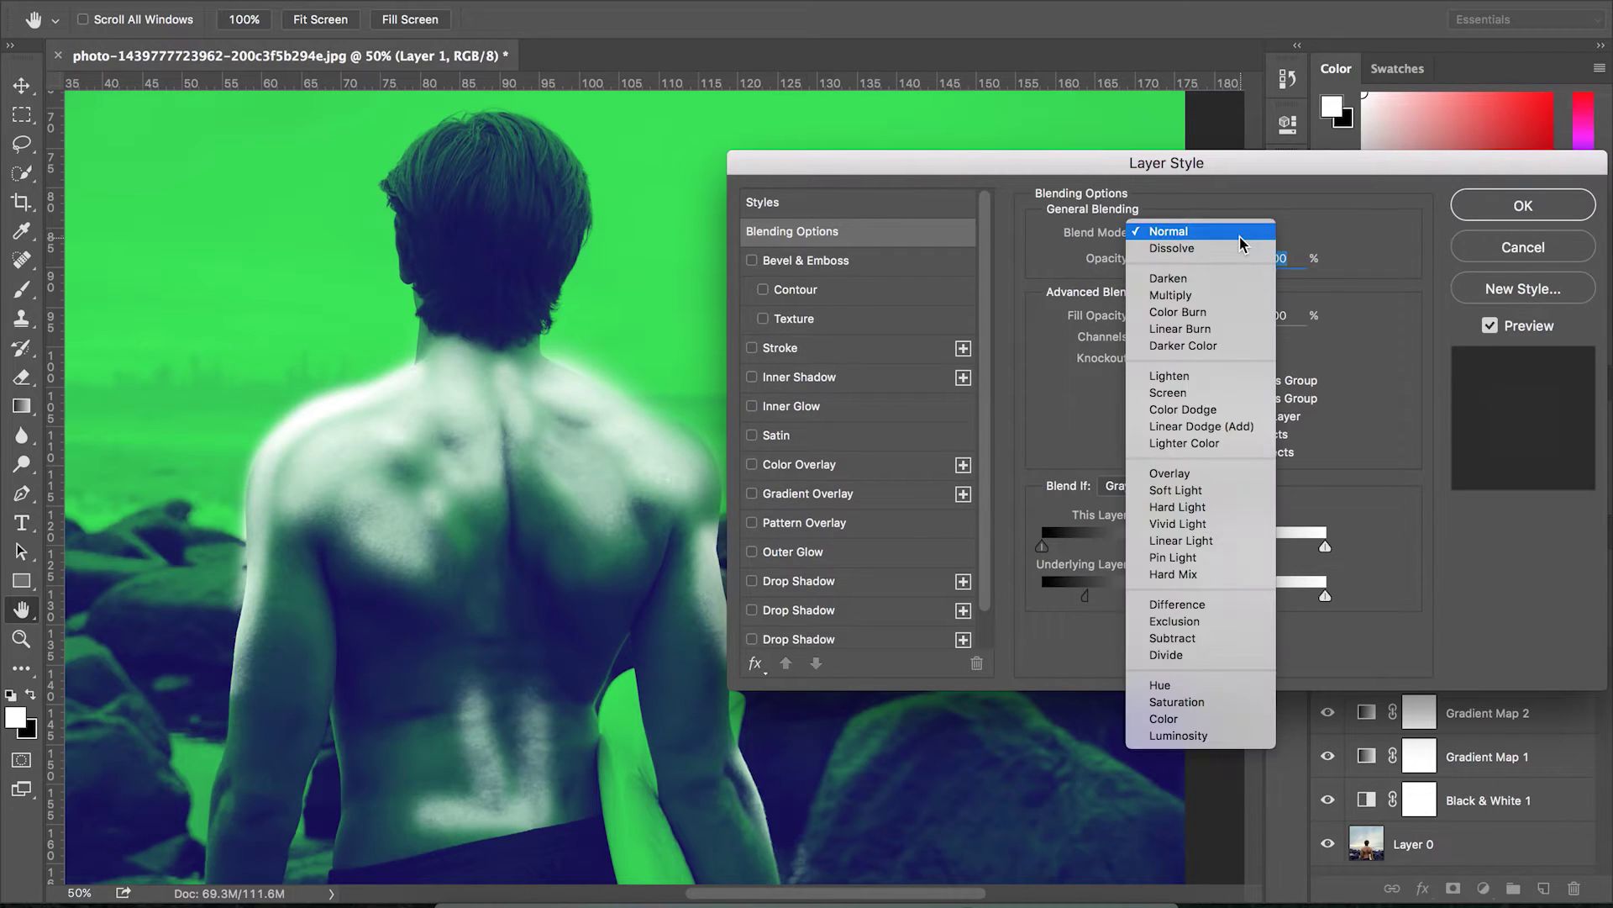
click(1175, 469)
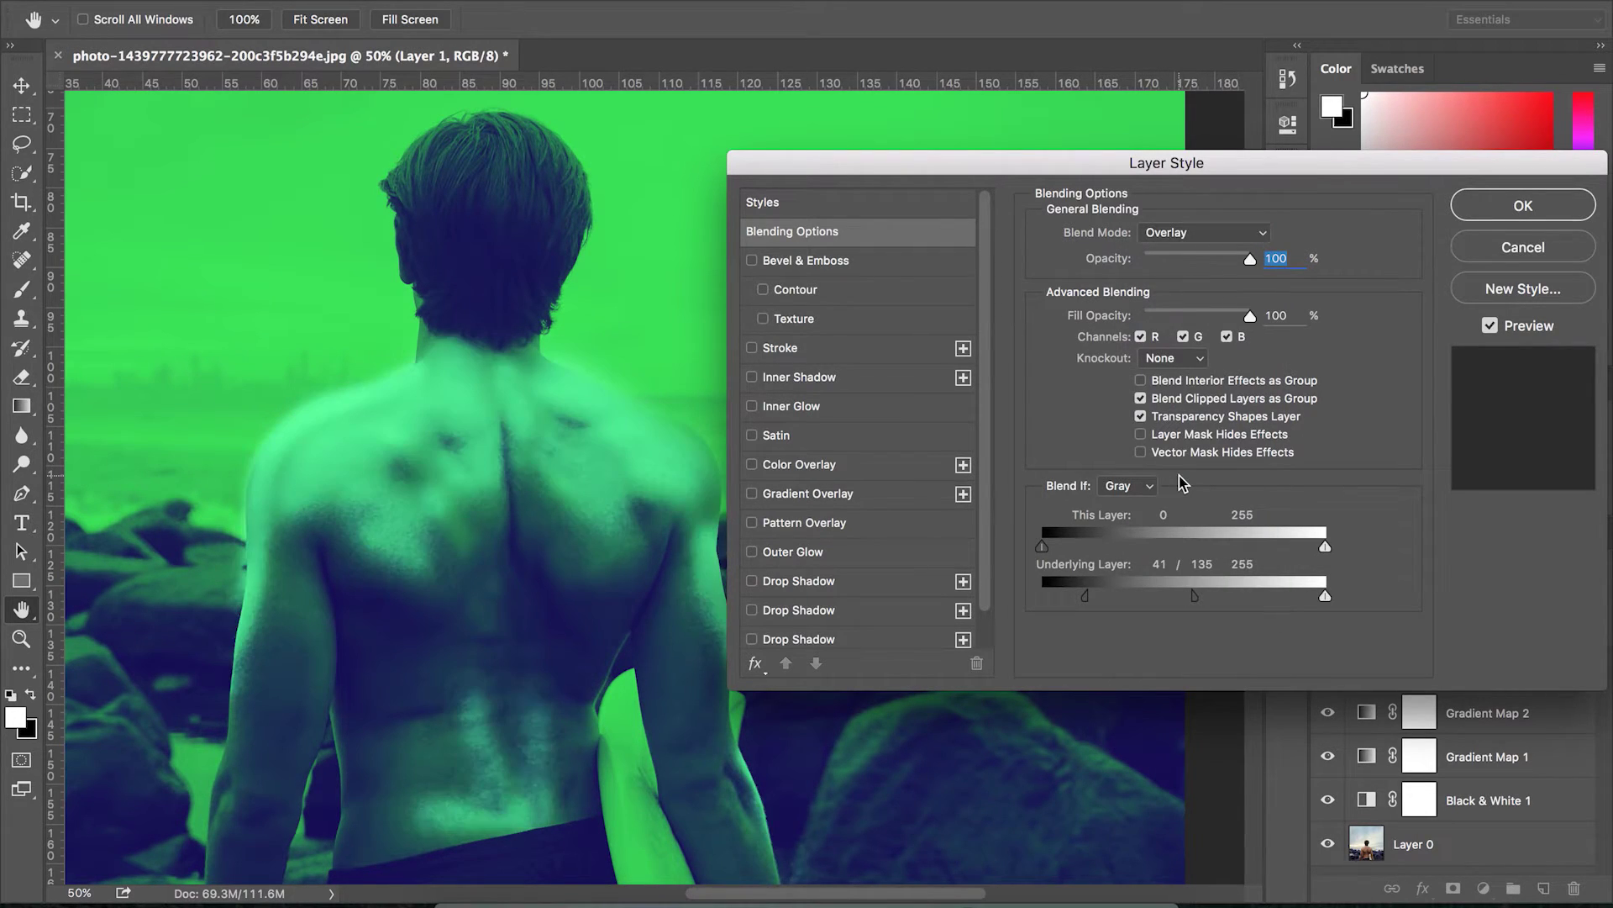
drag(1223, 260, 1184, 258)
key(shift+alt+l)
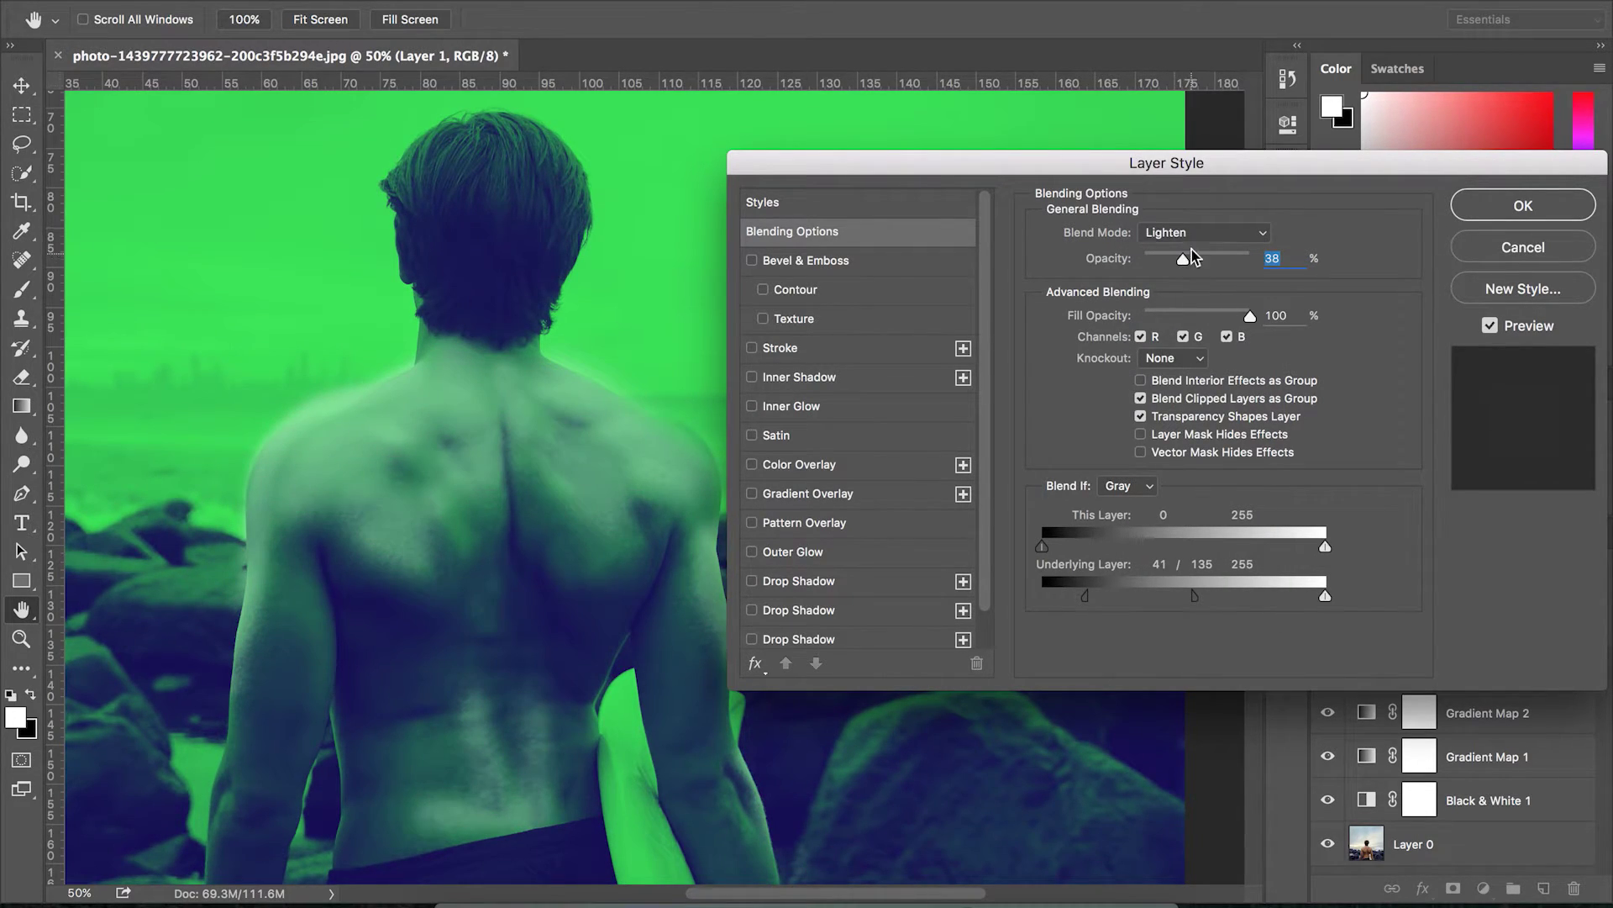
click(1197, 233)
click(1182, 325)
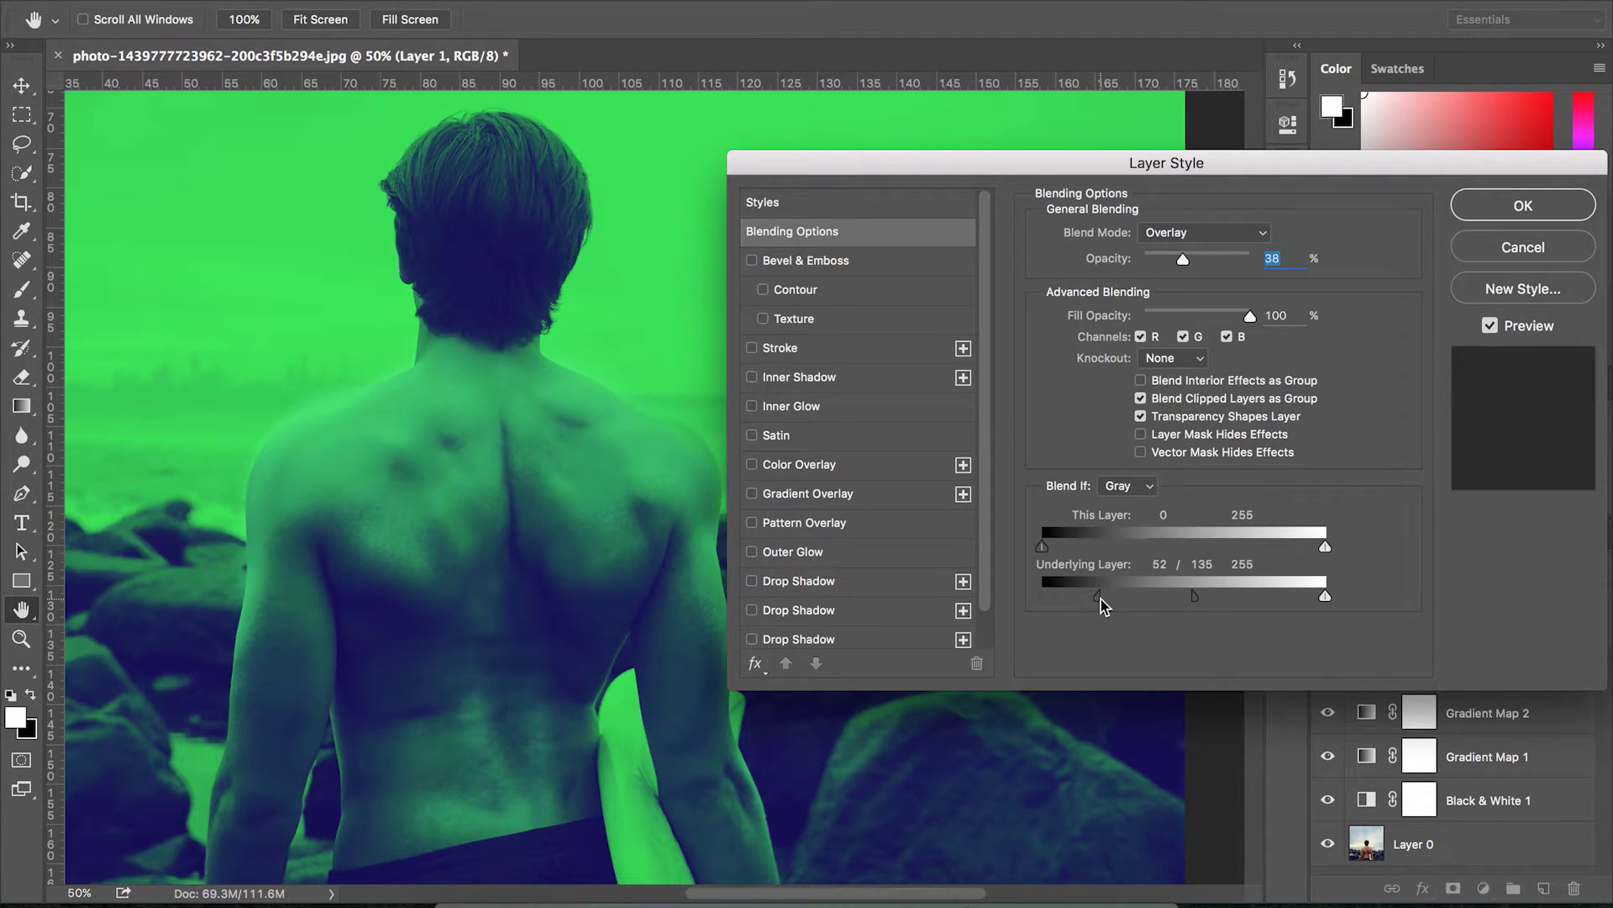
drag(1101, 598, 1211, 600)
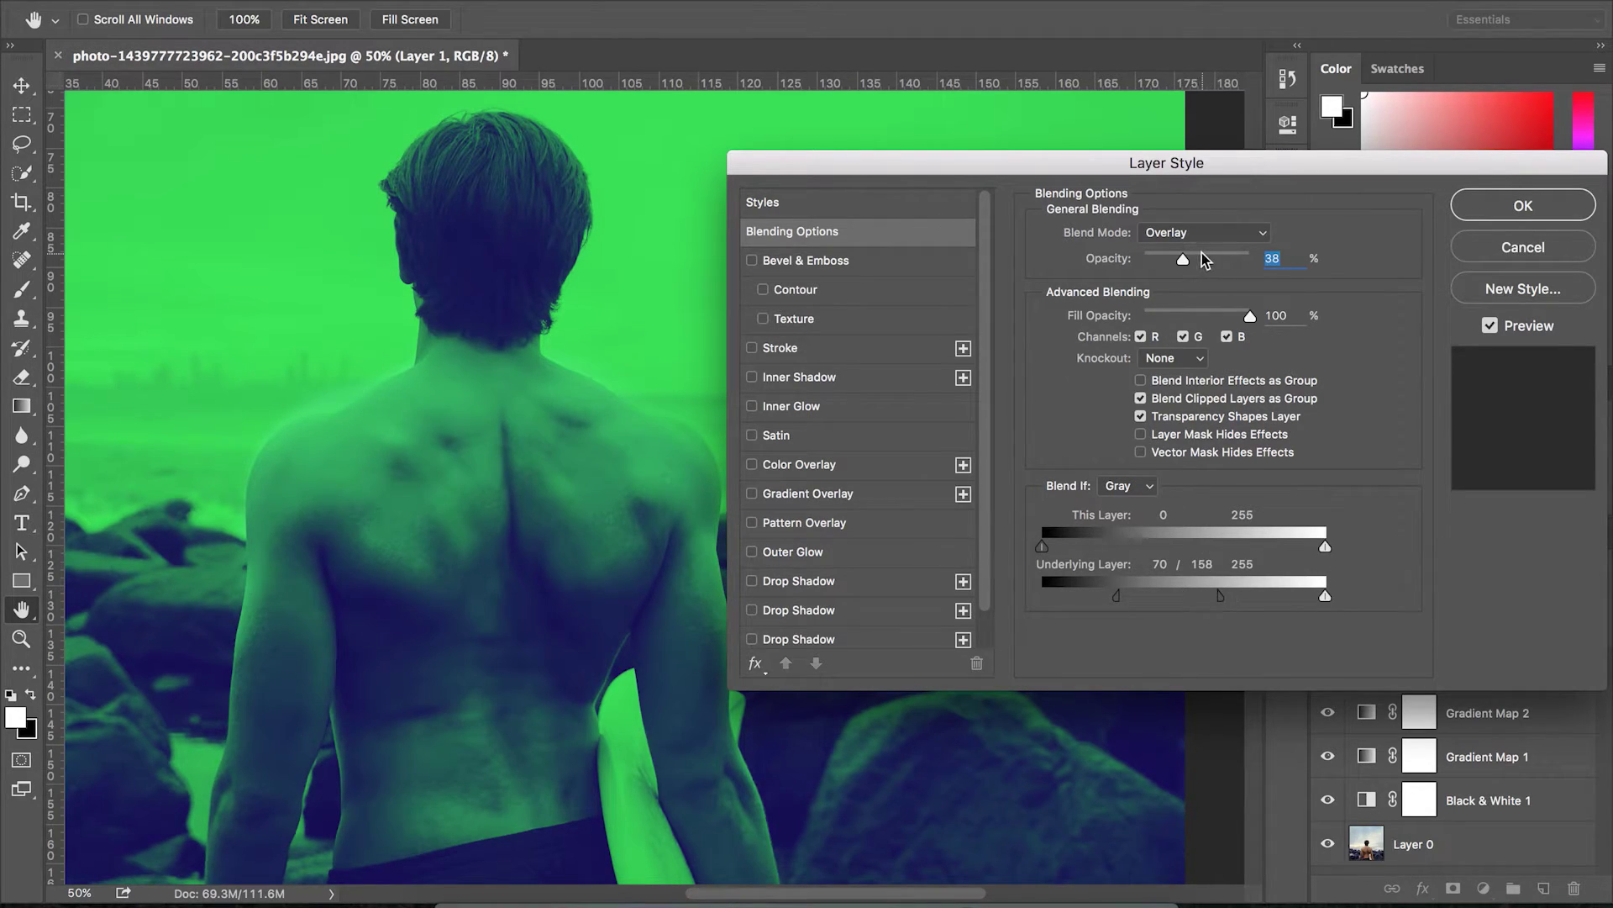
- Apply the previous layer style and add a new empty Layer 2 above Layer 1
click(1501, 209)
scroll(726, 502, left, 5)
scroll(726, 501, down, 1)
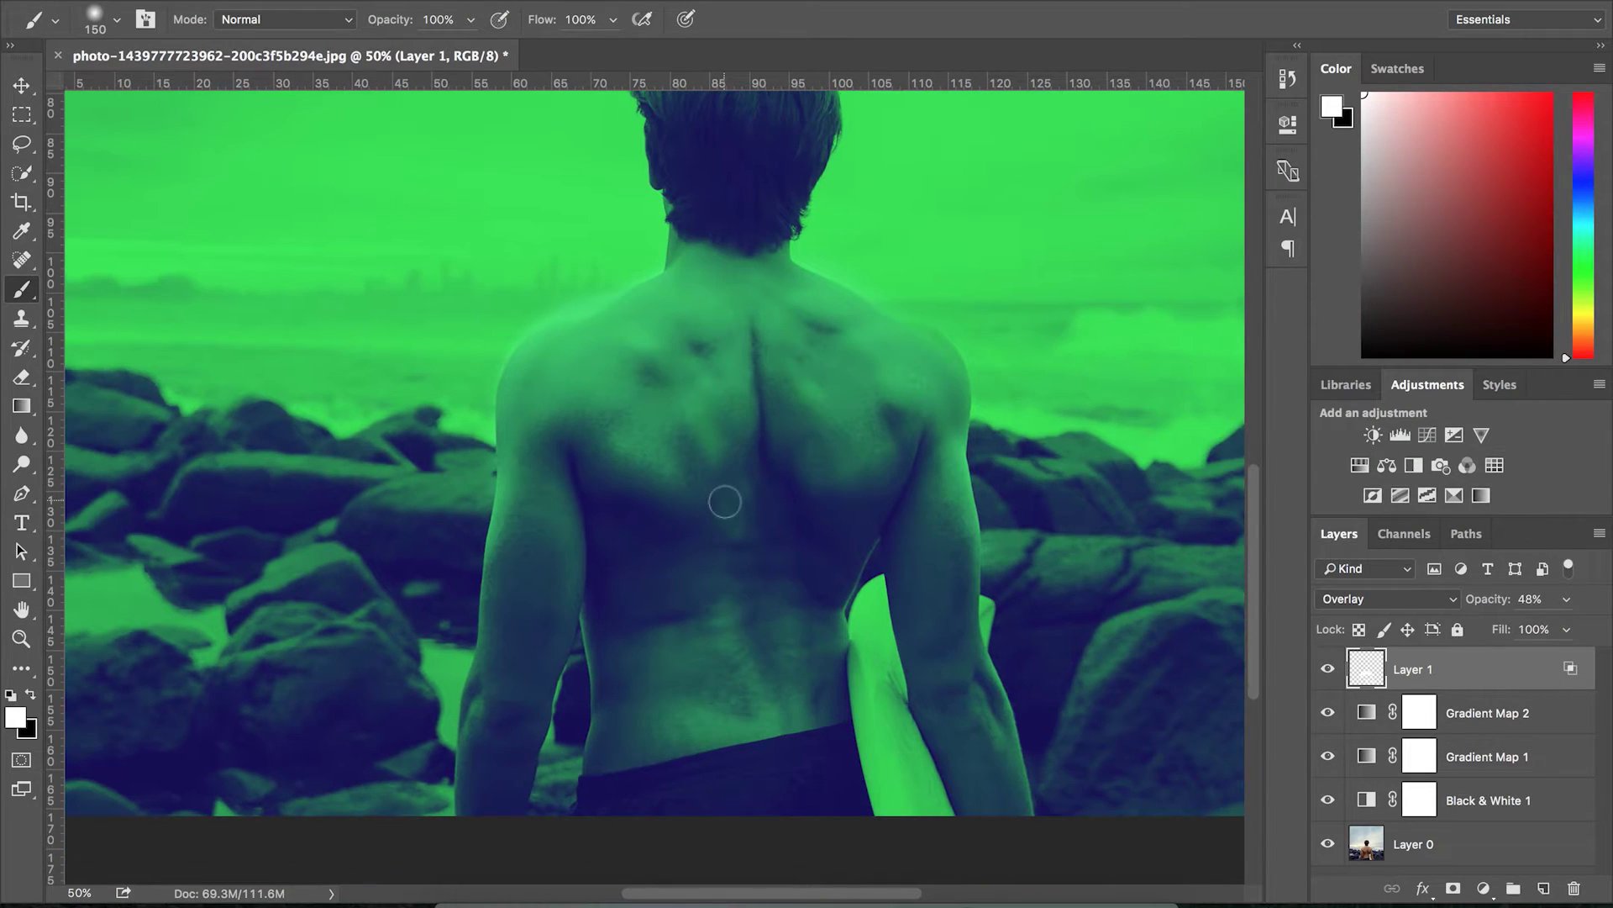
click(1544, 888)
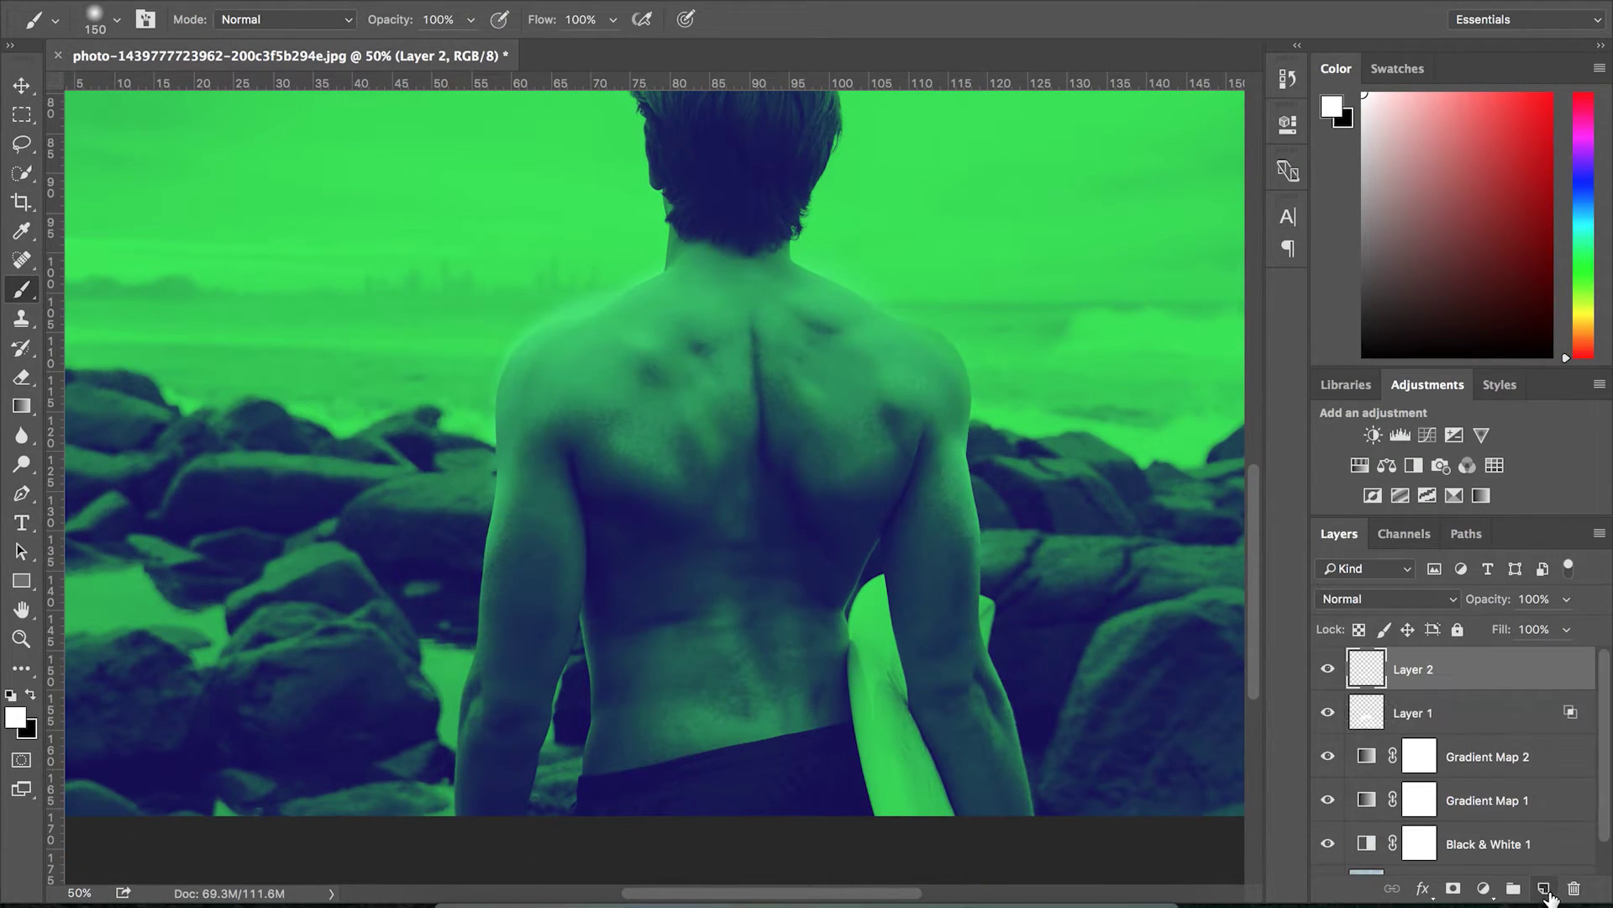
- Paint black strokes along the left arm, across the back and up to the shoulder blades
click(31, 694)
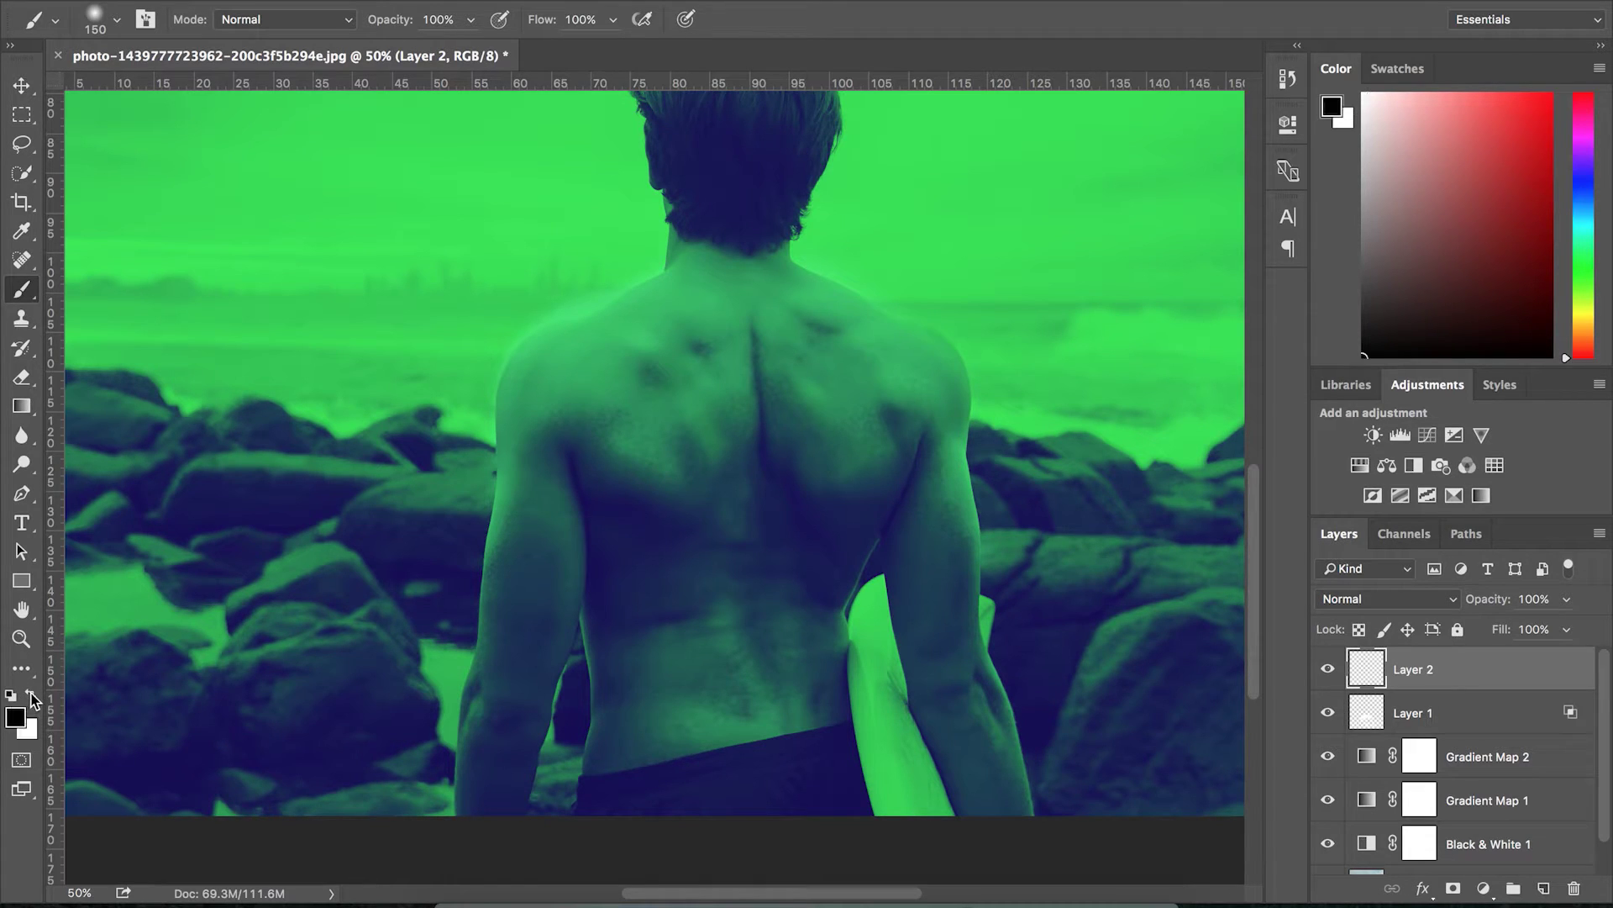
mouse_move(525, 632)
mouse_down()
mouse_move(518, 588)
mouse_move(601, 580)
mouse_up()
drag(602, 521, 840, 559)
drag(776, 494, 753, 323)
mouse_move(622, 616)
mouse_down()
mouse_move(656, 613)
mouse_move(636, 592)
mouse_move(642, 538)
mouse_move(834, 590)
mouse_move(851, 532)
mouse_move(955, 607)
mouse_move(967, 677)
mouse_up()
- Add black dabs on the upper back and strokes down the arms, then open Layer 2's blending options
click(886, 419)
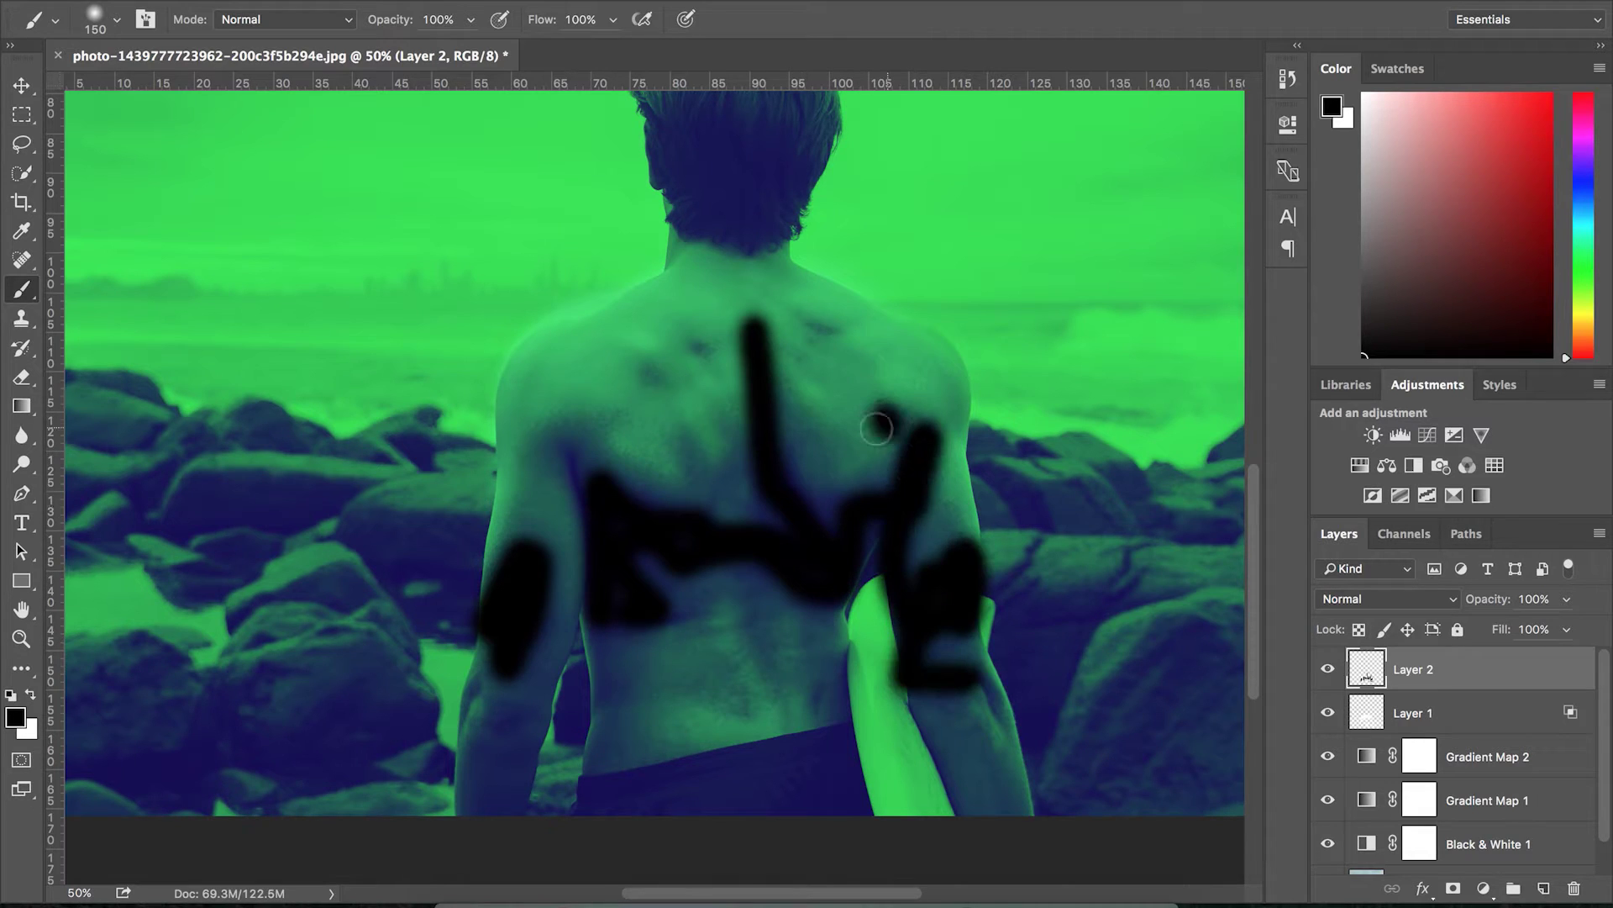
click(700, 345)
click(652, 372)
click(683, 438)
click(818, 324)
drag(512, 605, 483, 798)
drag(559, 441, 605, 621)
drag(872, 503, 832, 698)
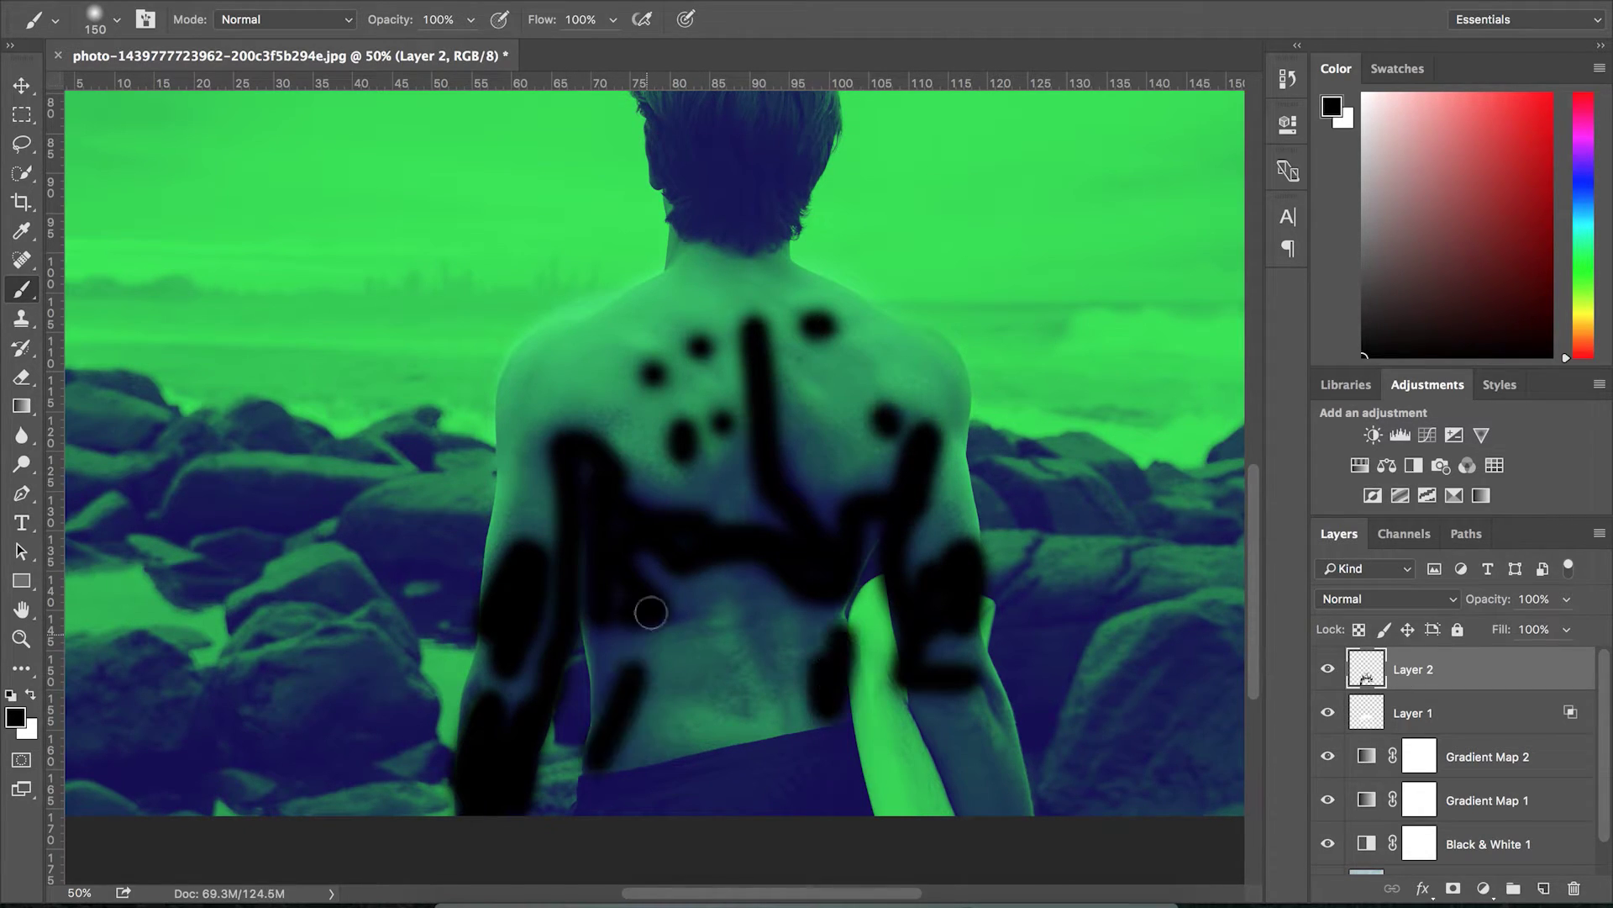
mouse_move(648, 608)
mouse_down()
mouse_move(630, 753)
mouse_move(668, 744)
mouse_up()
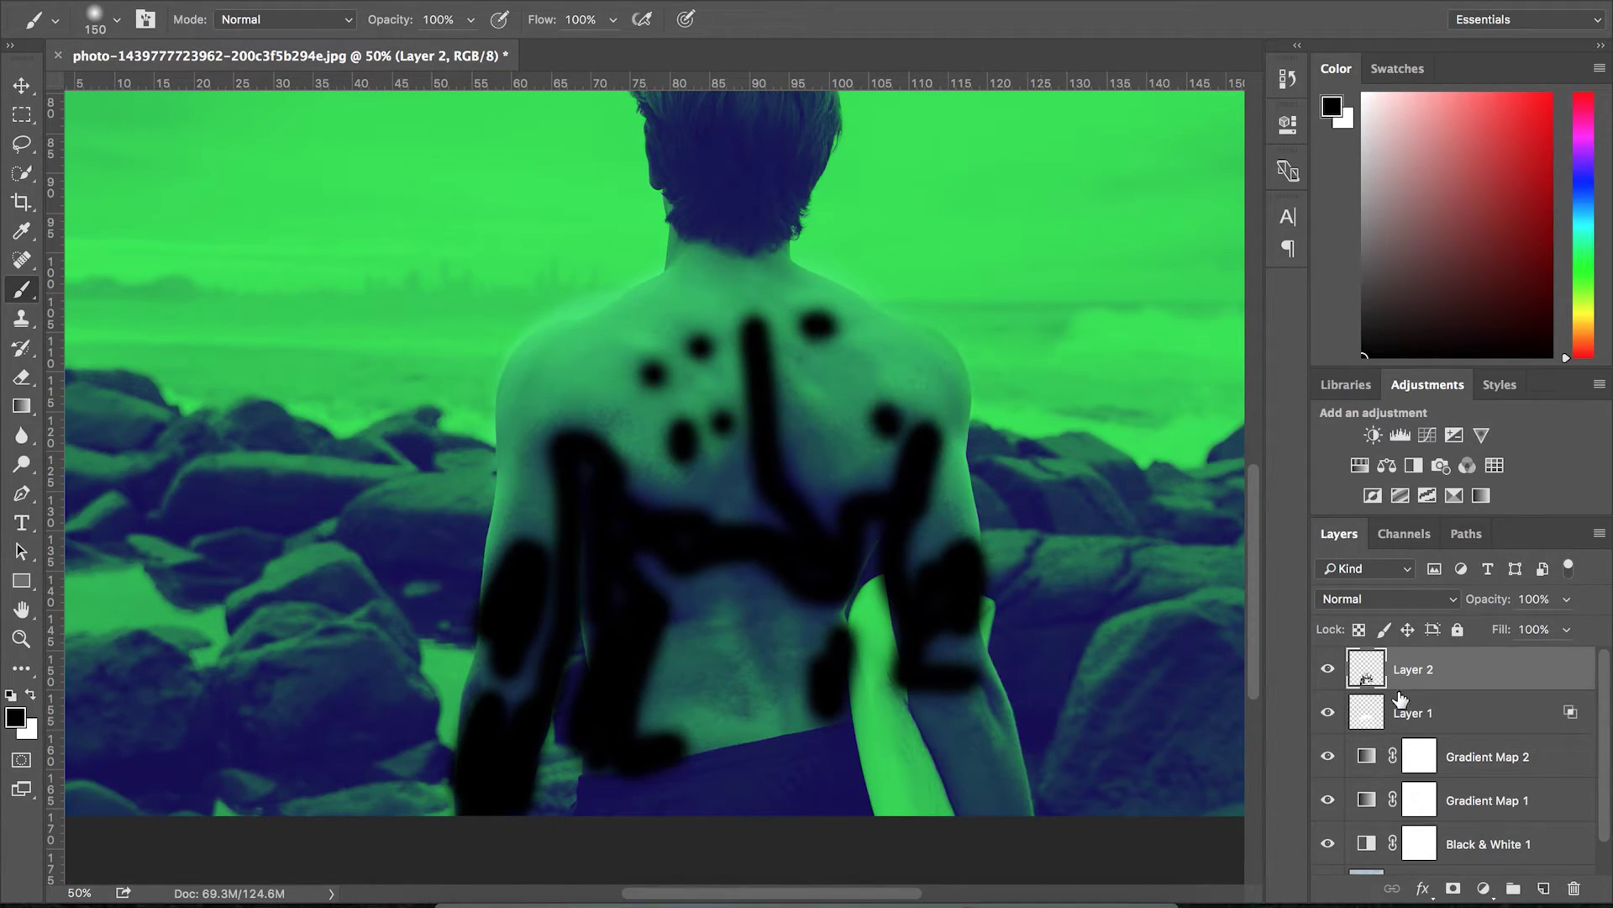
double_click(1465, 660)
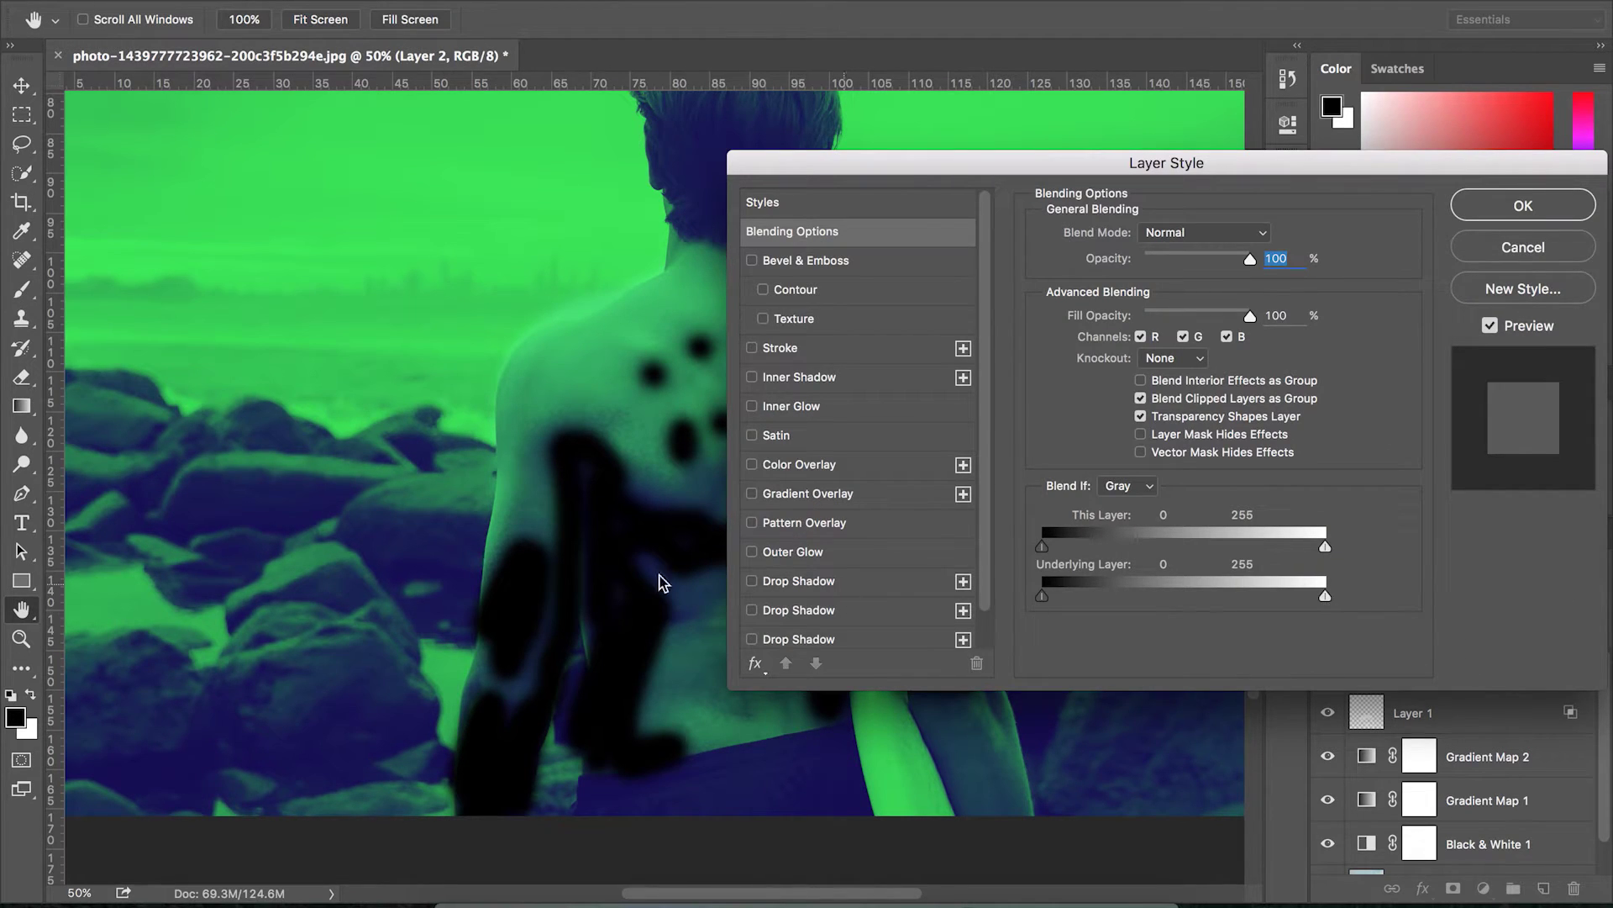
- Split the Blend If Underlying Layer white slider to 40/89 to limit paint to darker tones
scroll(515, 547, right, 5)
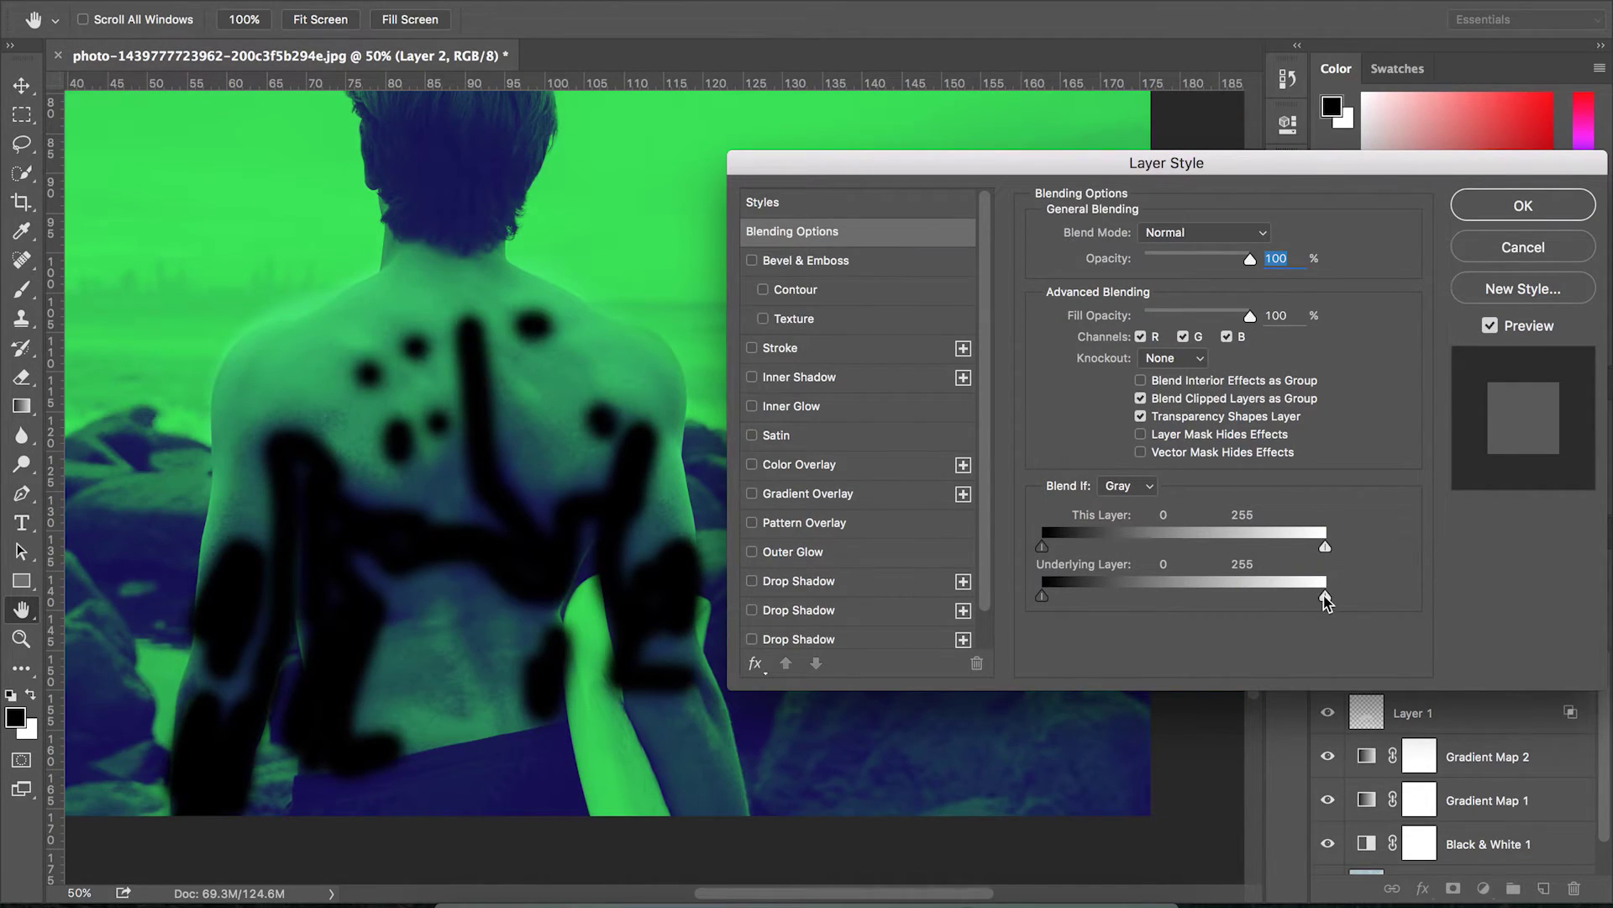
drag(1206, 603, 1223, 601)
drag(1108, 592, 1084, 595)
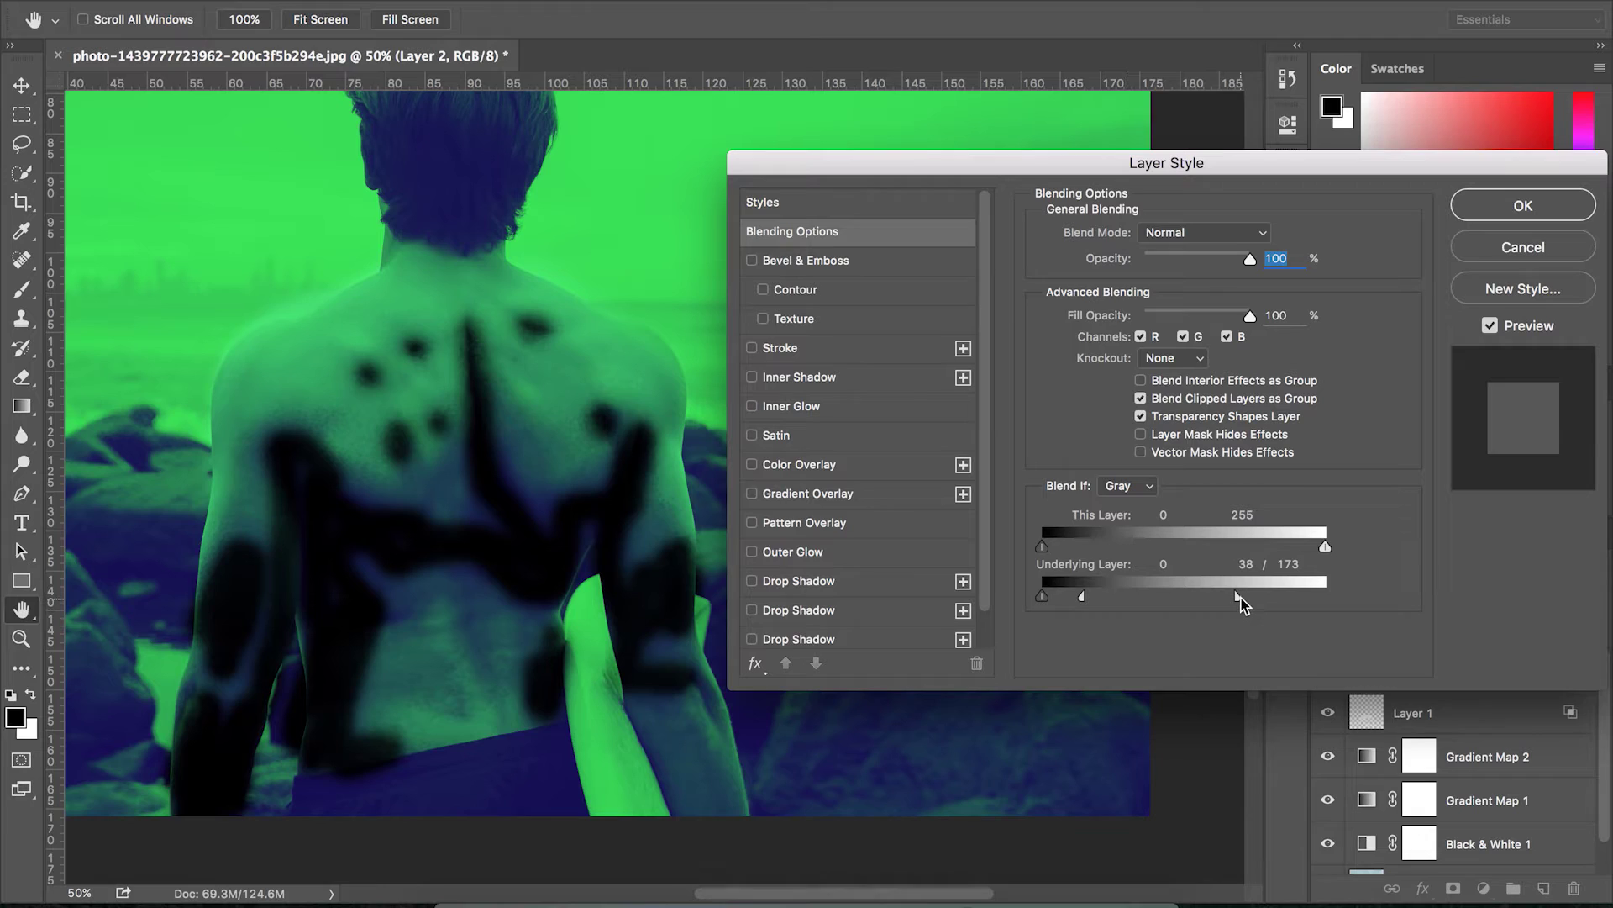
drag(1237, 598, 1146, 600)
- Blend Layer 2 as Soft Light at 19% opacity, apply it, and select Layer 1 too
click(1198, 234)
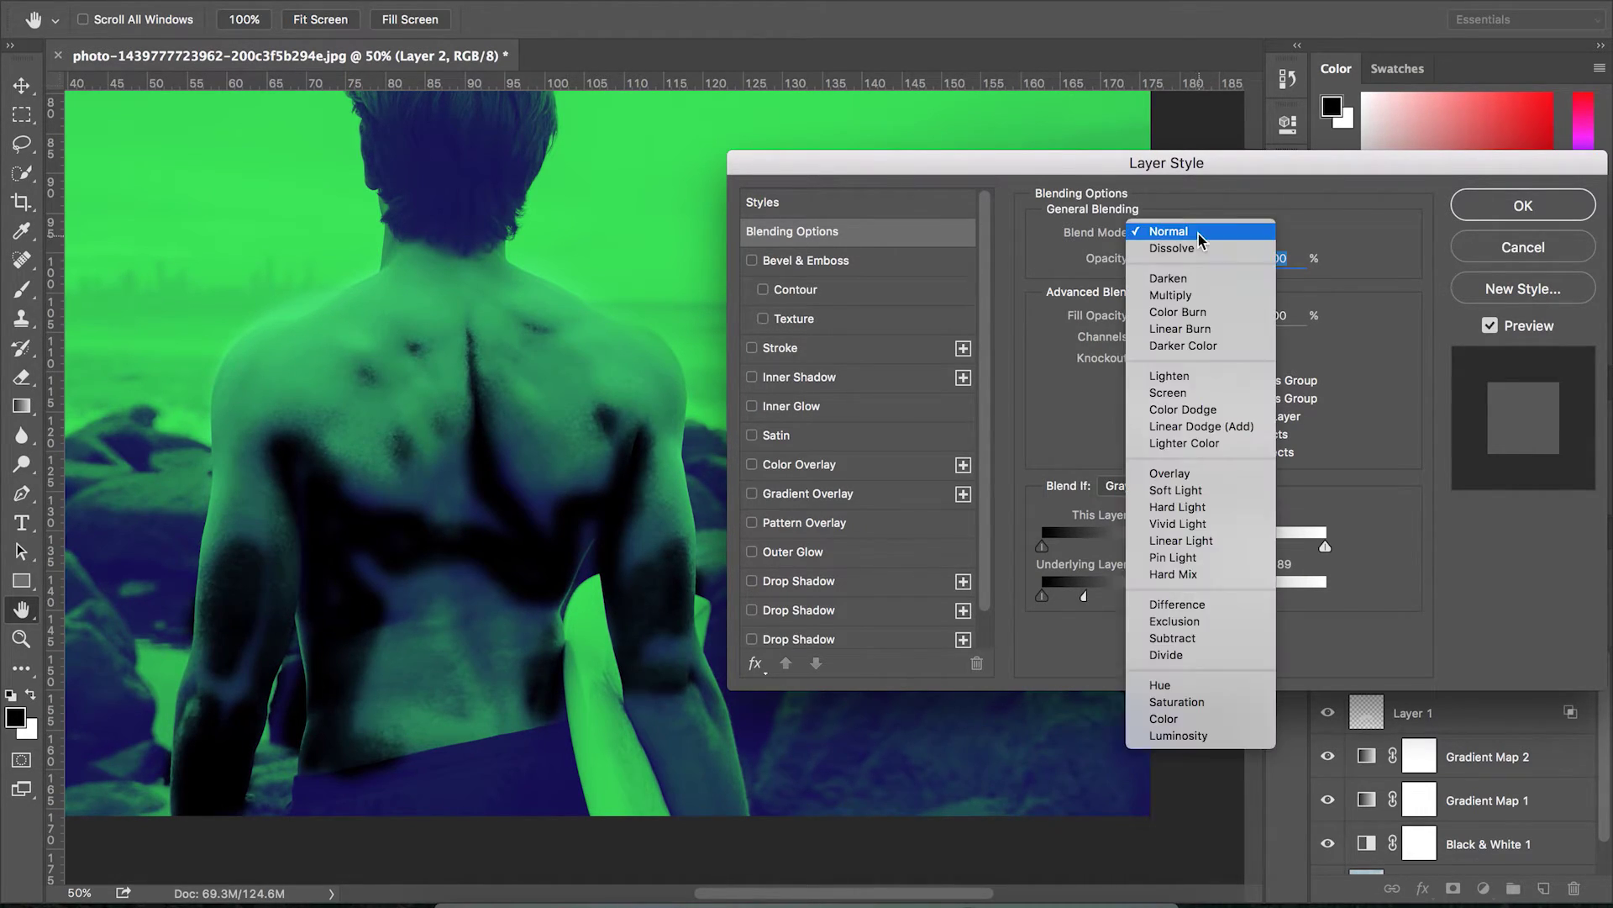
click(1173, 474)
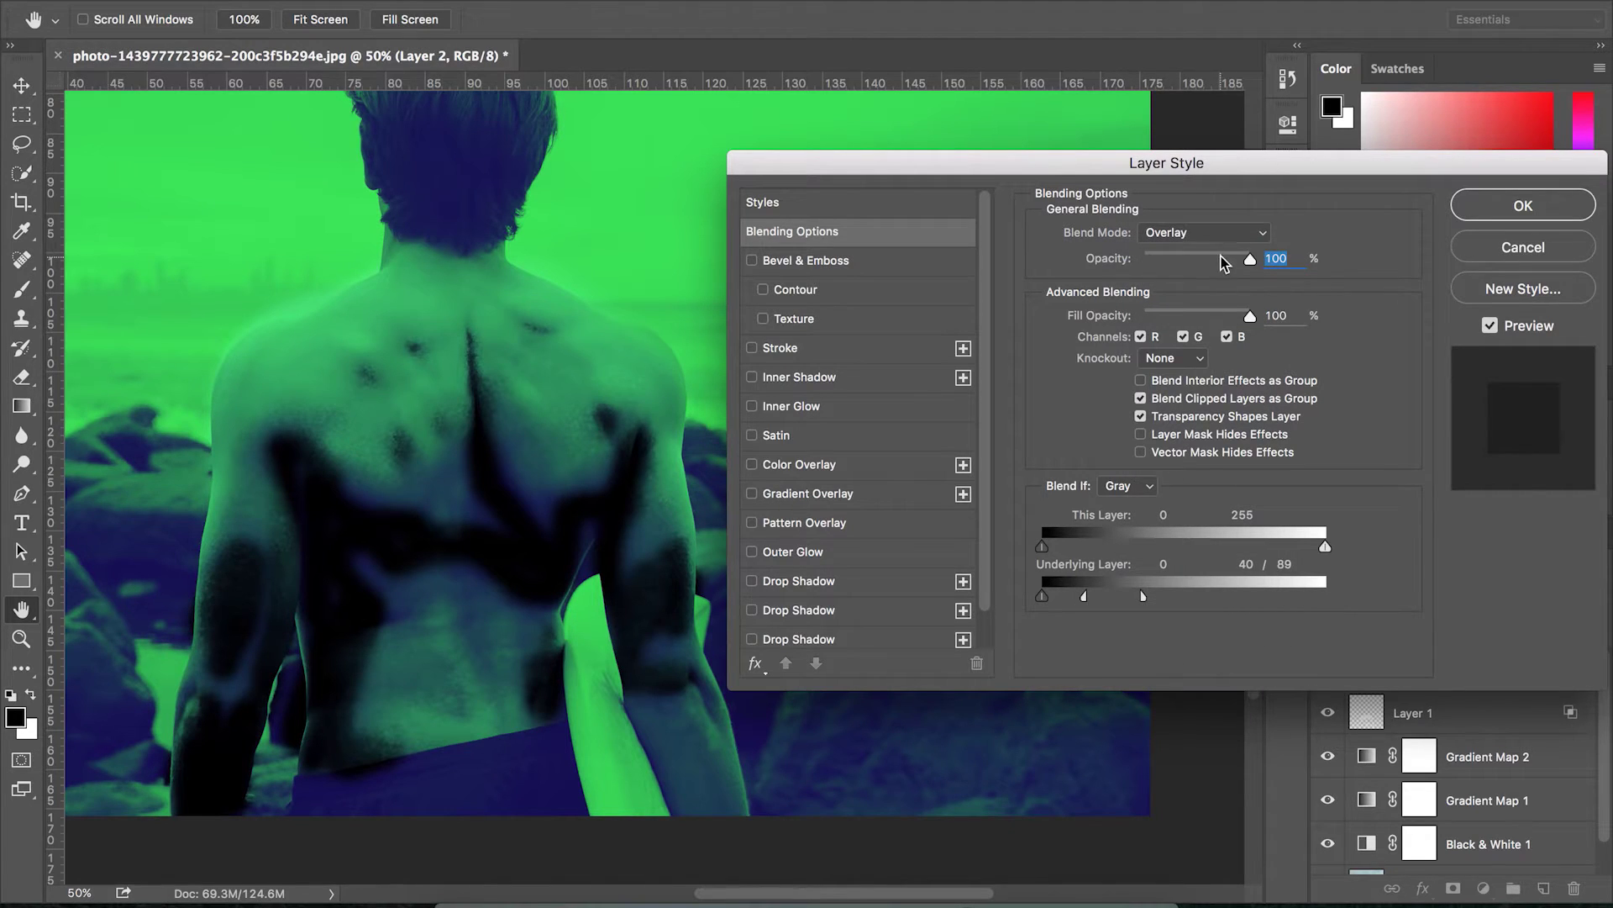
drag(1200, 255, 1175, 262)
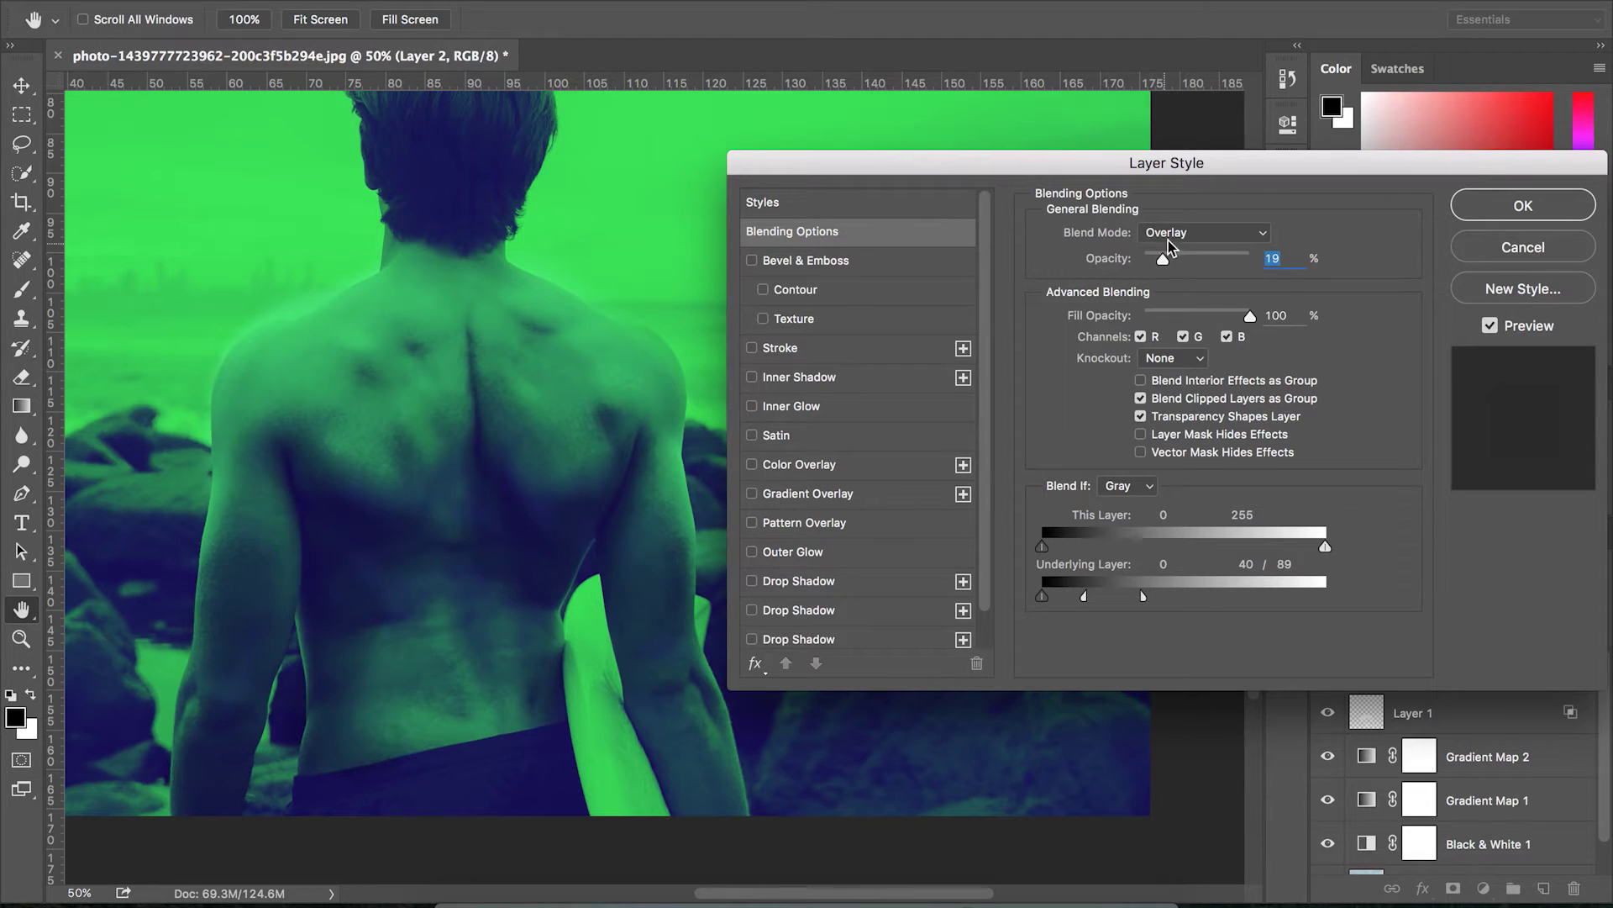
click(1175, 235)
click(1181, 251)
click(1522, 206)
shift+click(1451, 713)
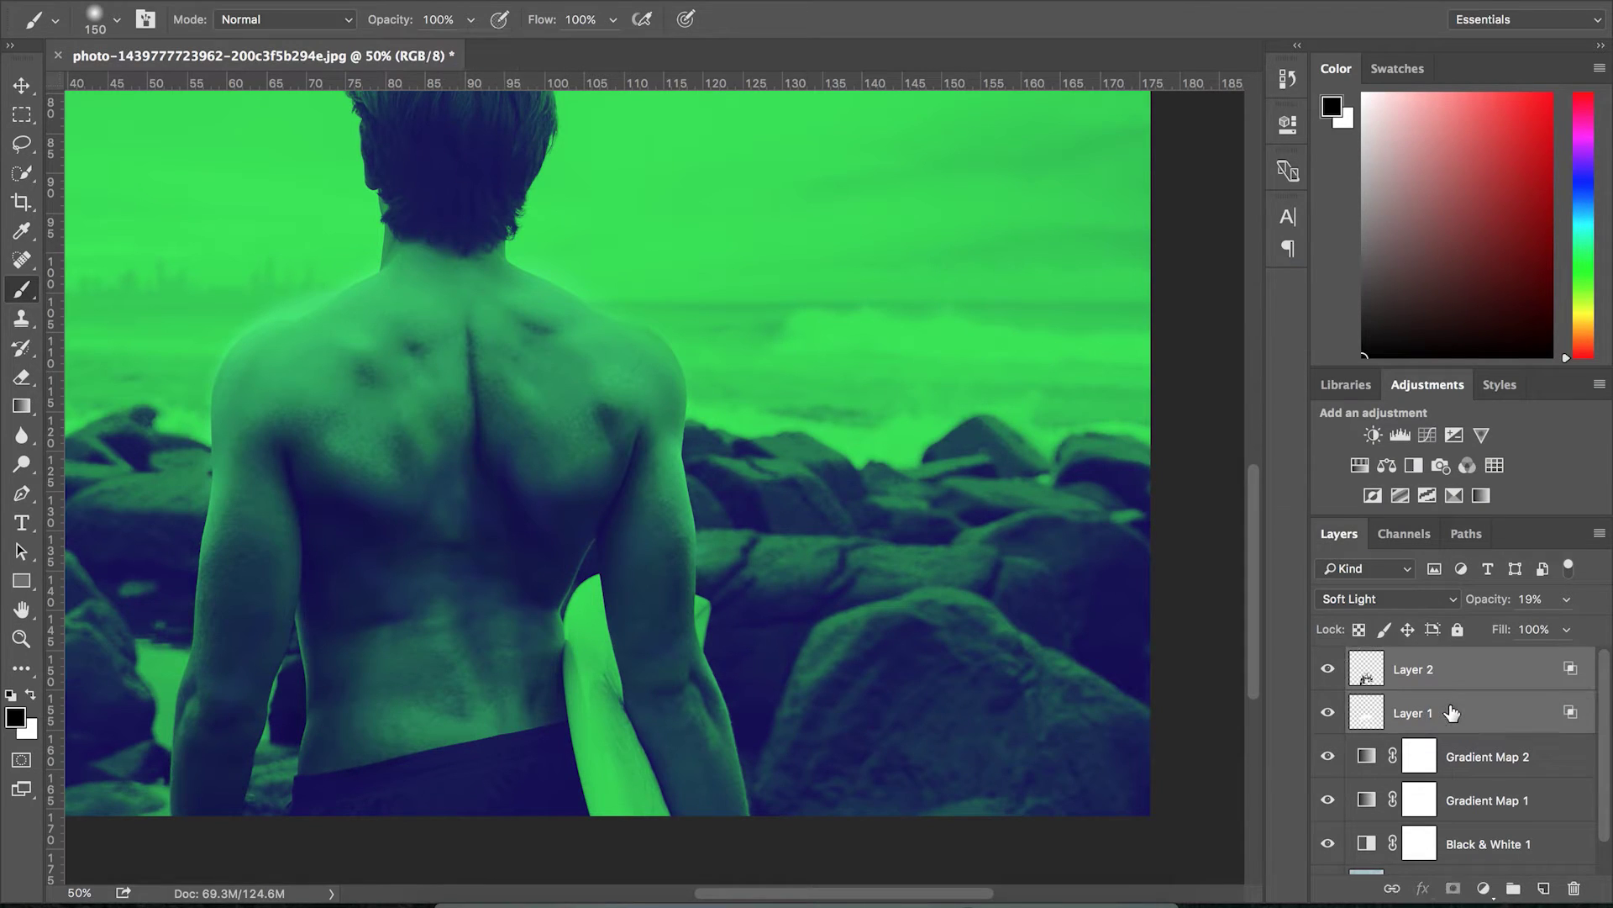
- Group Layer 1 and Layer 2 into Group 1 and compare it on and off
key(ctrl+g)
click(1329, 660)
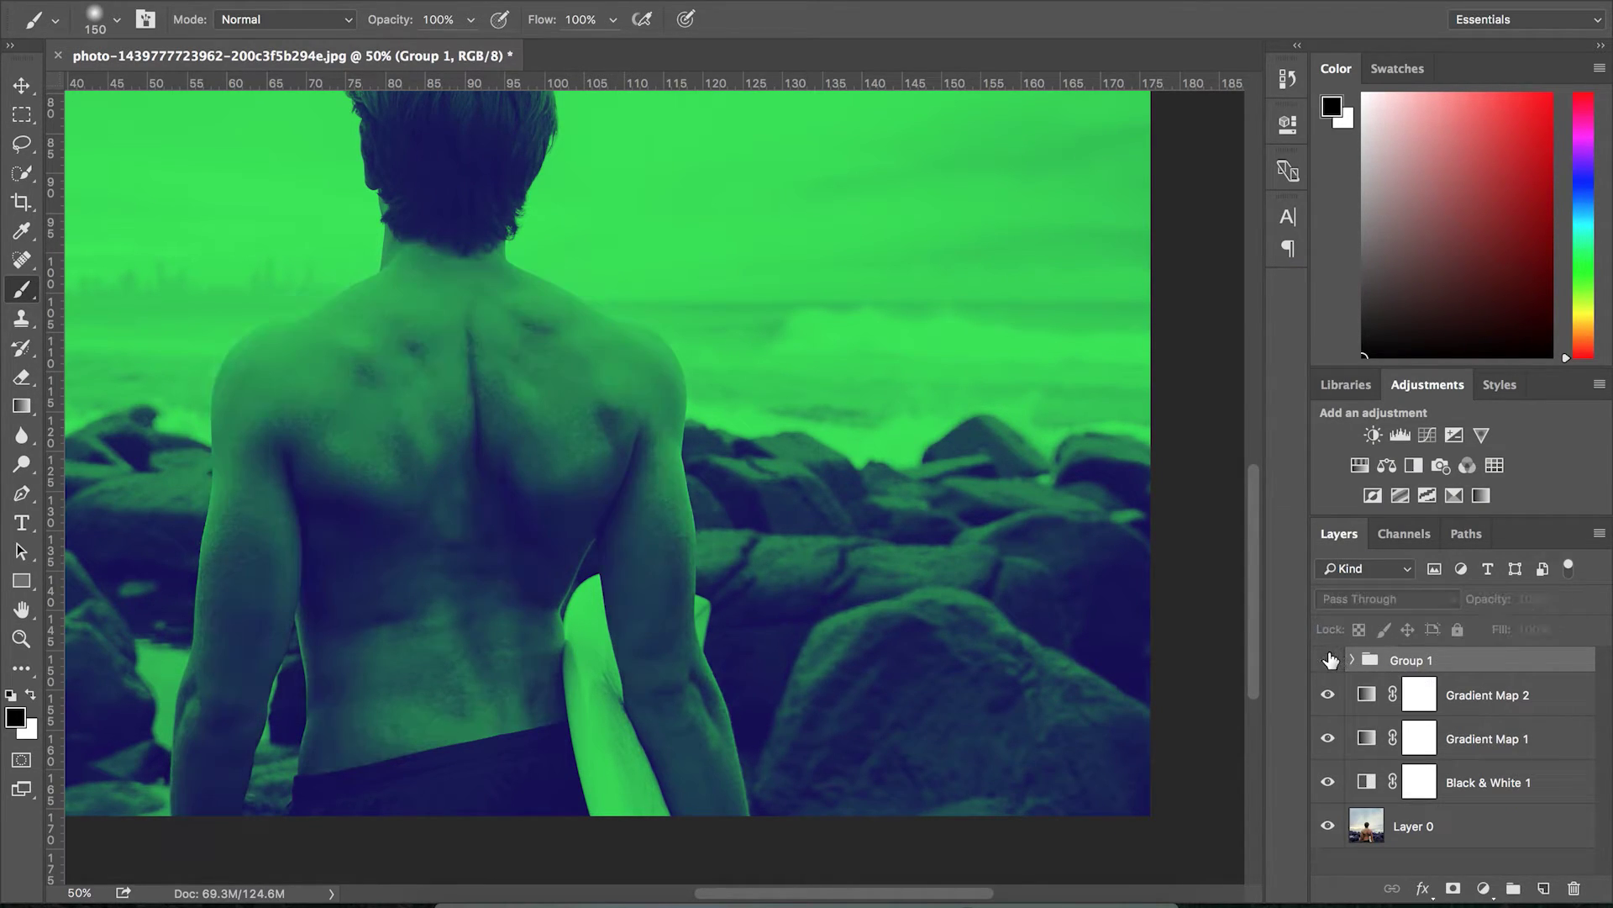
click(1329, 660)
key(ctrl+minus)
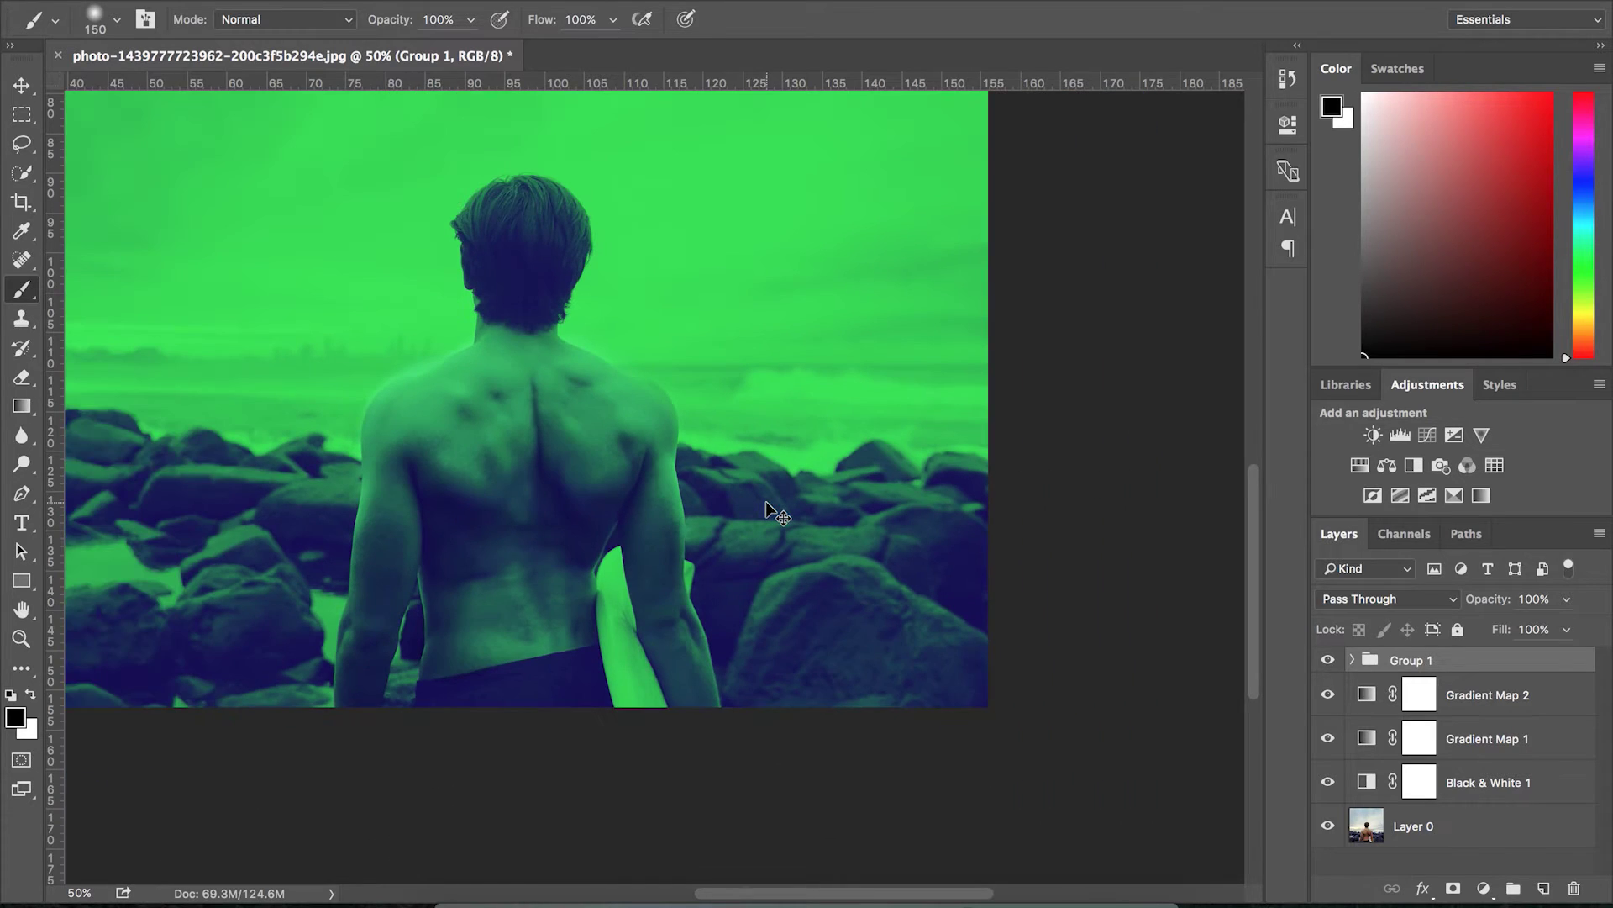
- Add a layer mask to Group 1 and paint black along the left shoulder edge
click(1452, 889)
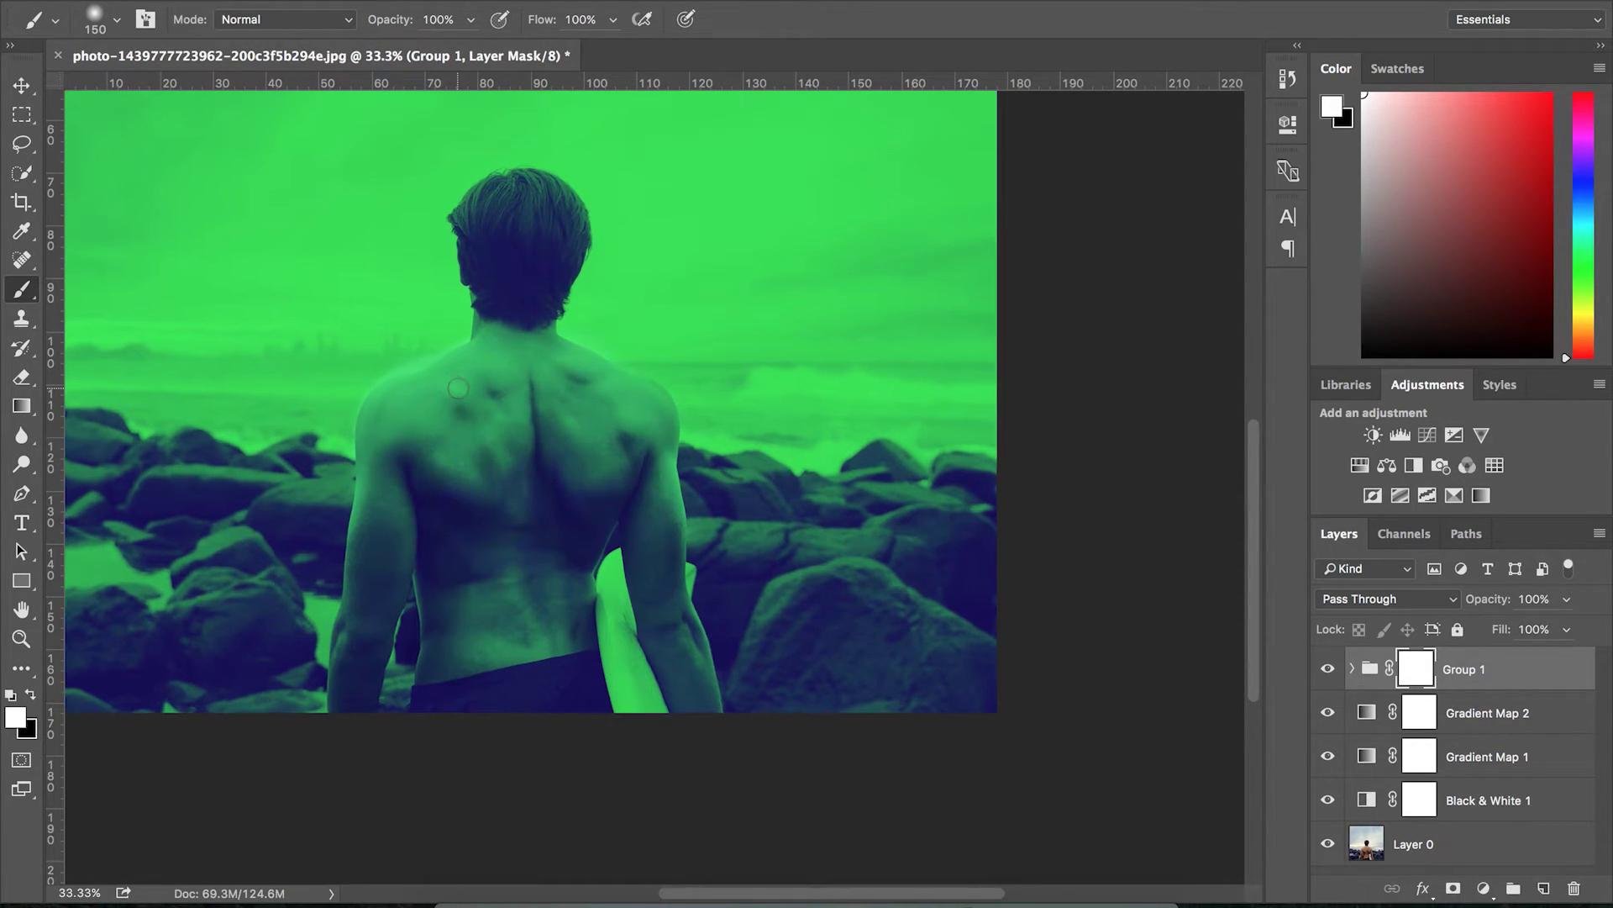
scroll(458, 388, up, 5)
scroll(458, 388, left, 4)
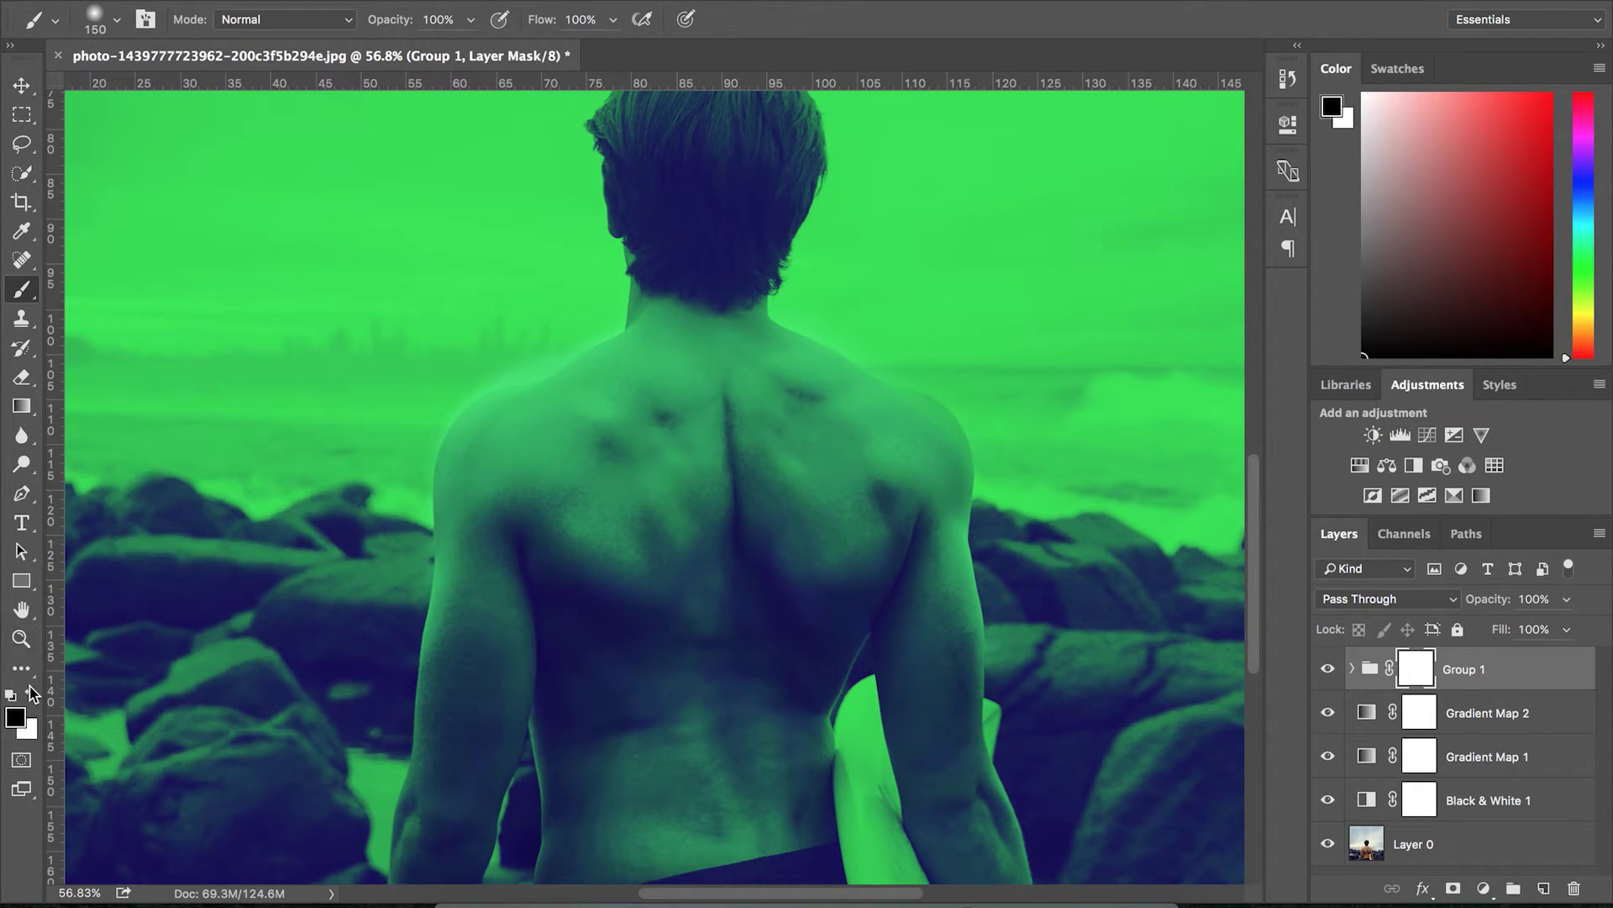
scroll(220, 412, left, 3)
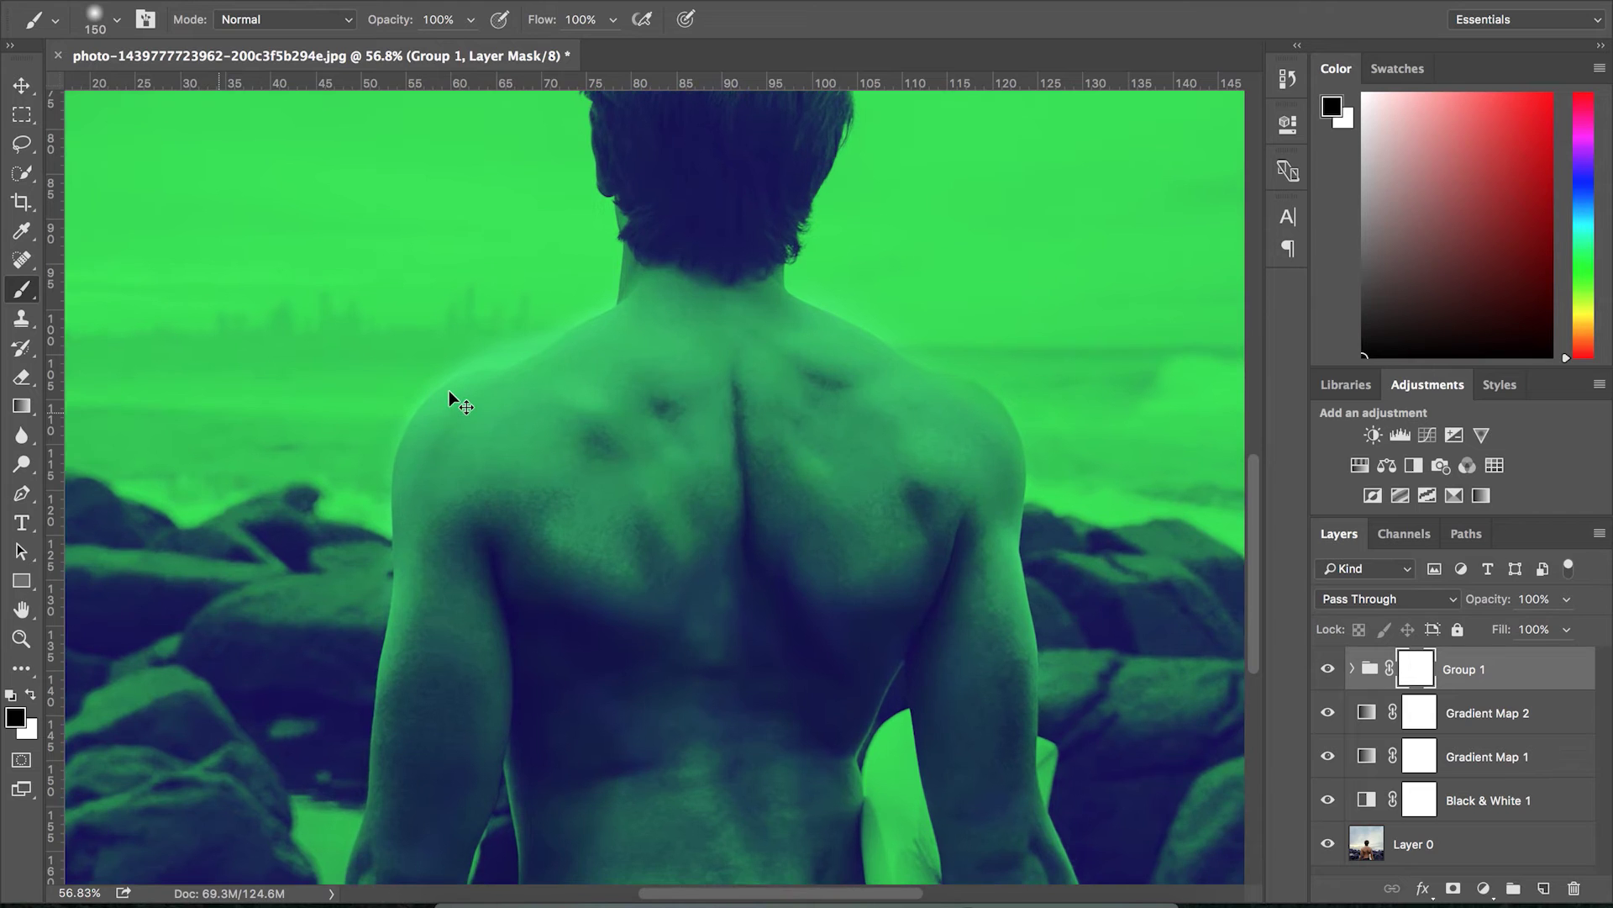
scroll(449, 390, up, 2)
scroll(448, 390, up, 1)
key(bracketleft)
key(bracketleft)
key(bracketleft)
key(bracketleft)
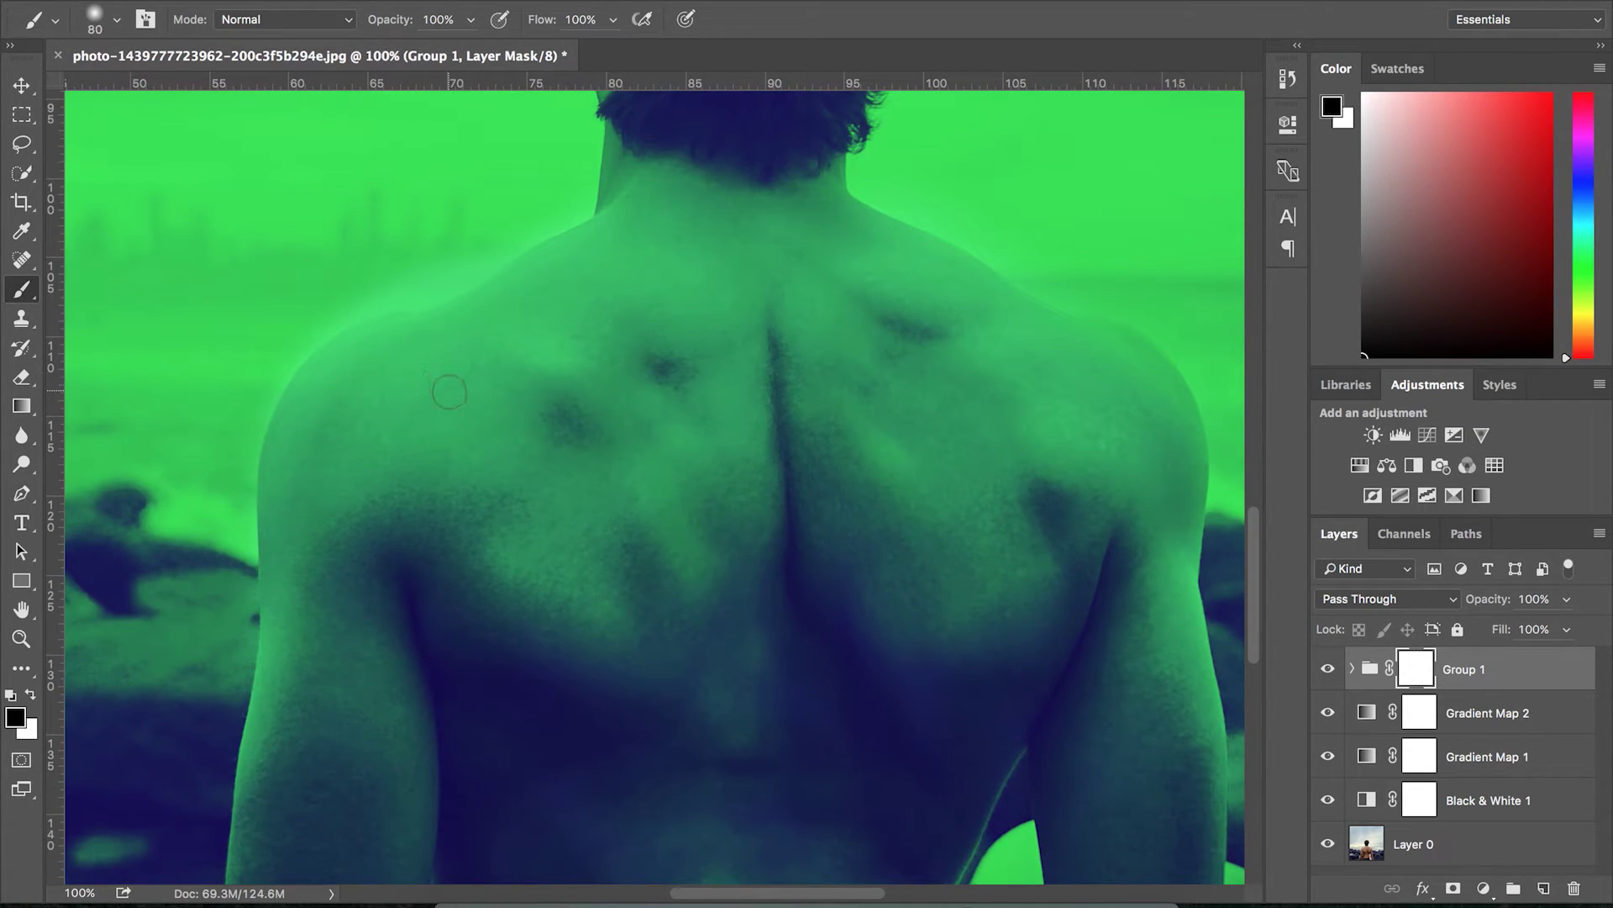
mouse_move(474, 255)
mouse_down()
mouse_move(382, 275)
mouse_move(540, 216)
mouse_up()
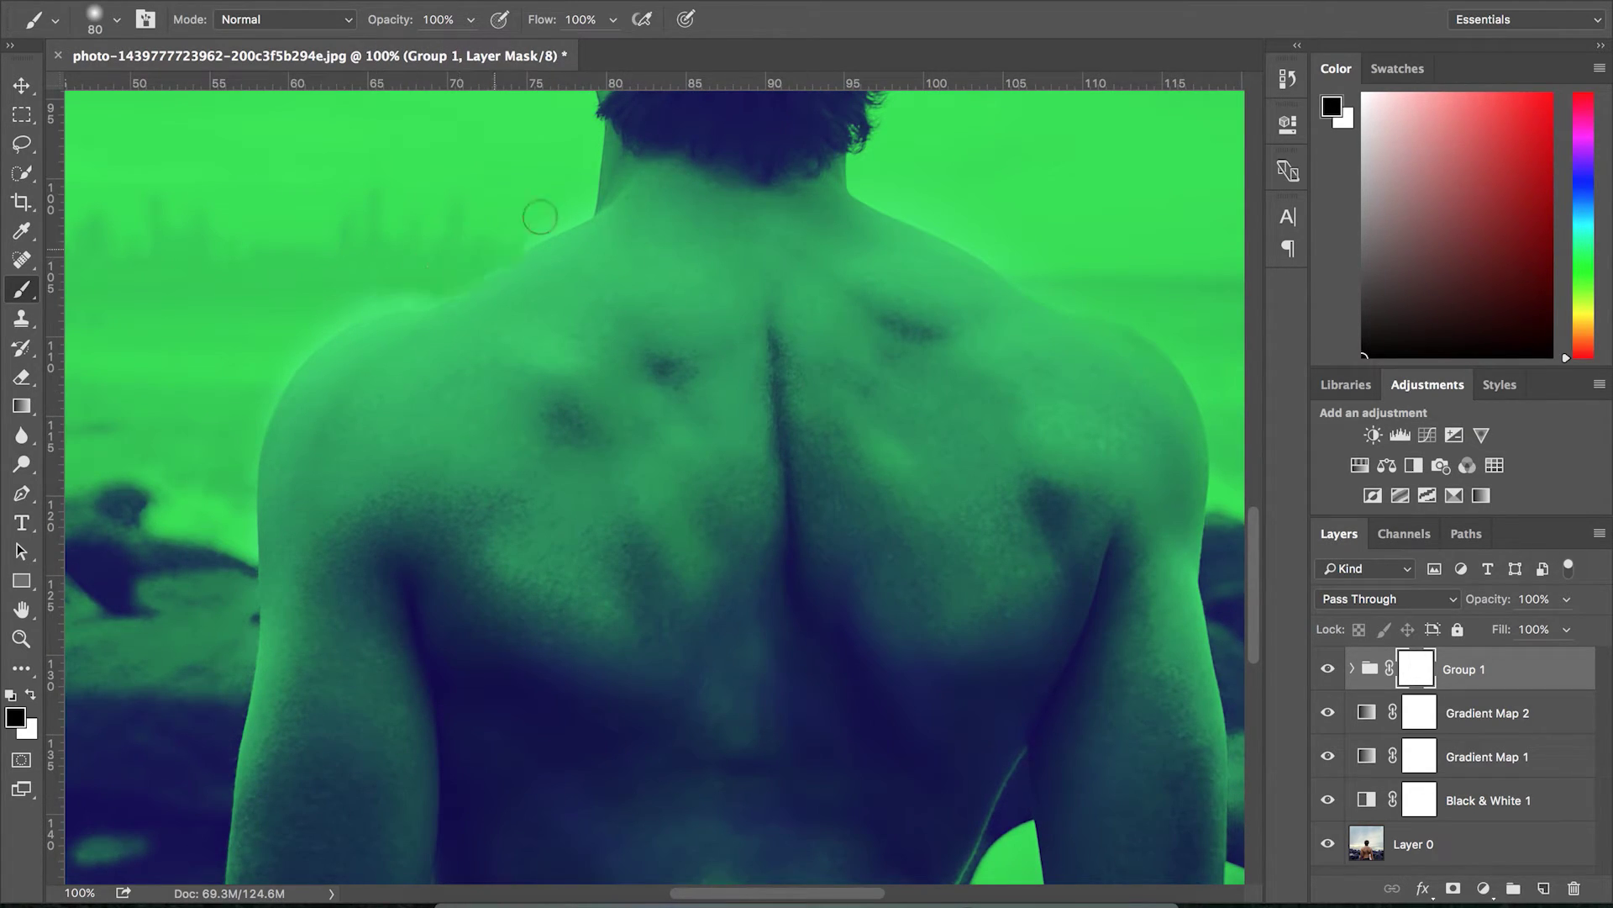
scroll(400, 473, up, 3)
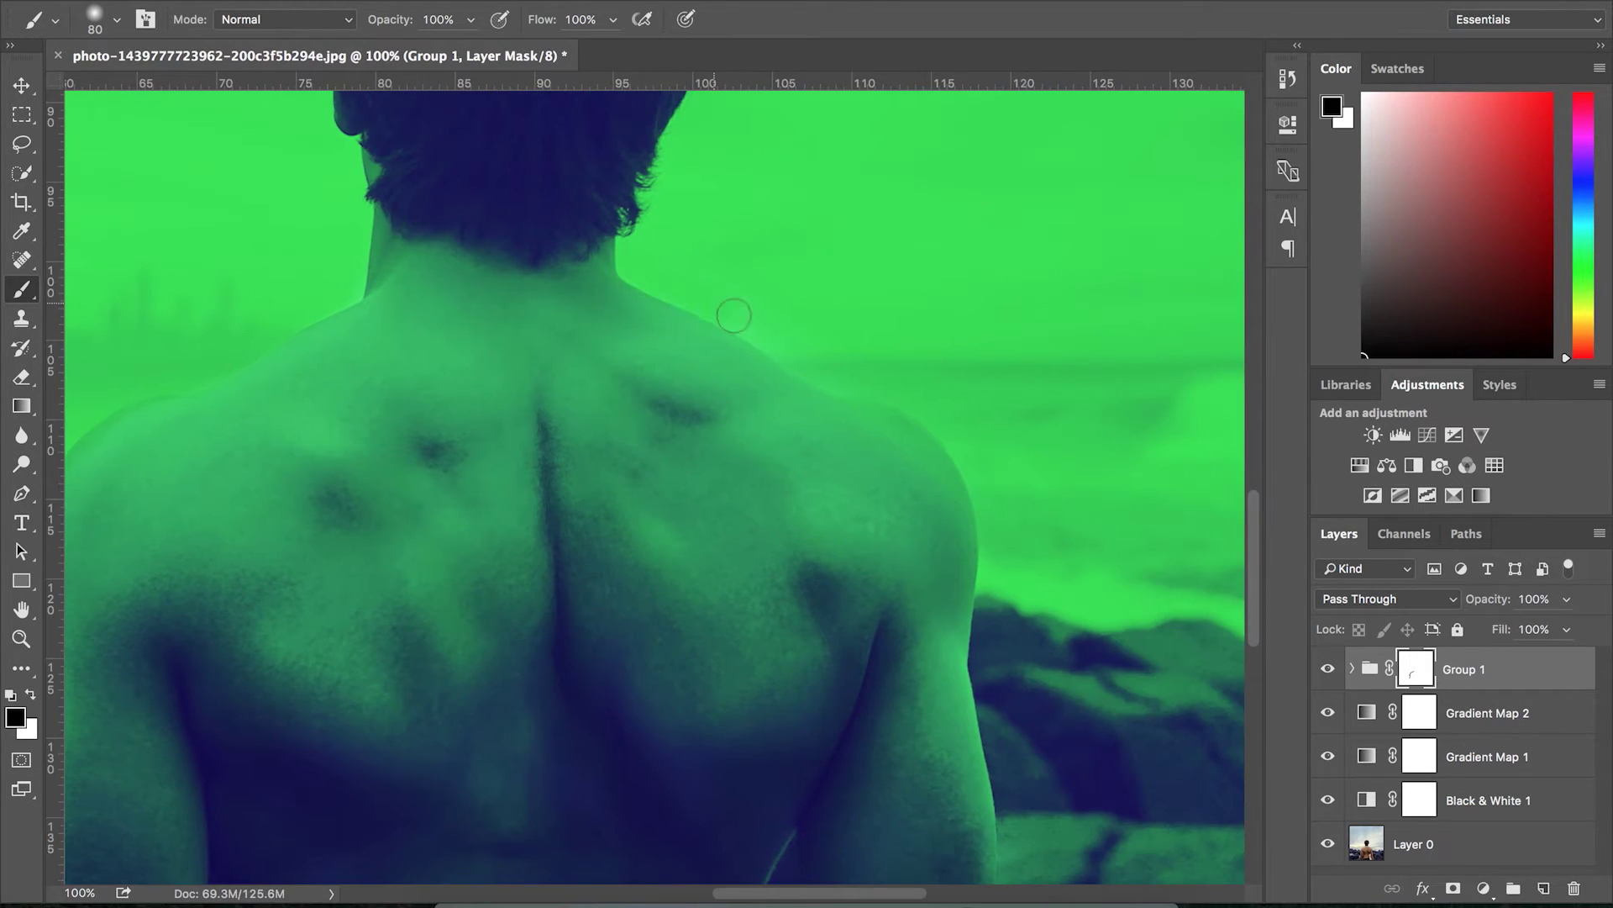
scroll(400, 473, down, 8)
scroll(471, 589, left, 4)
scroll(538, 672, down, 3)
scroll(622, 303, up, 4)
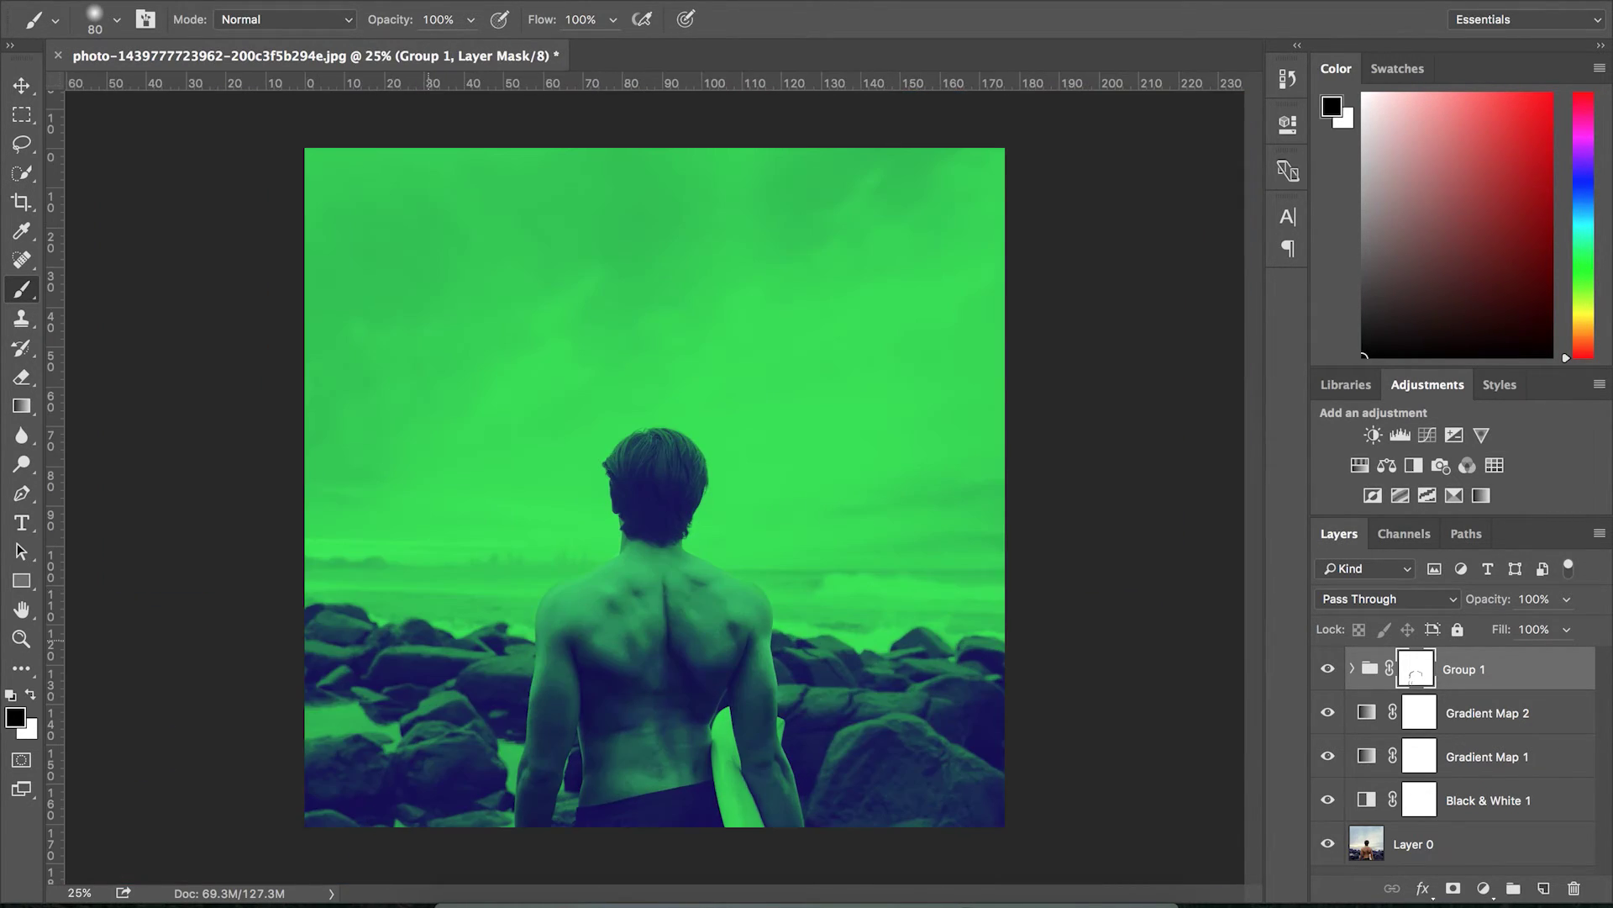
key(x)
key(bracketleft)
key(bracketleft)
key(bracketleft)
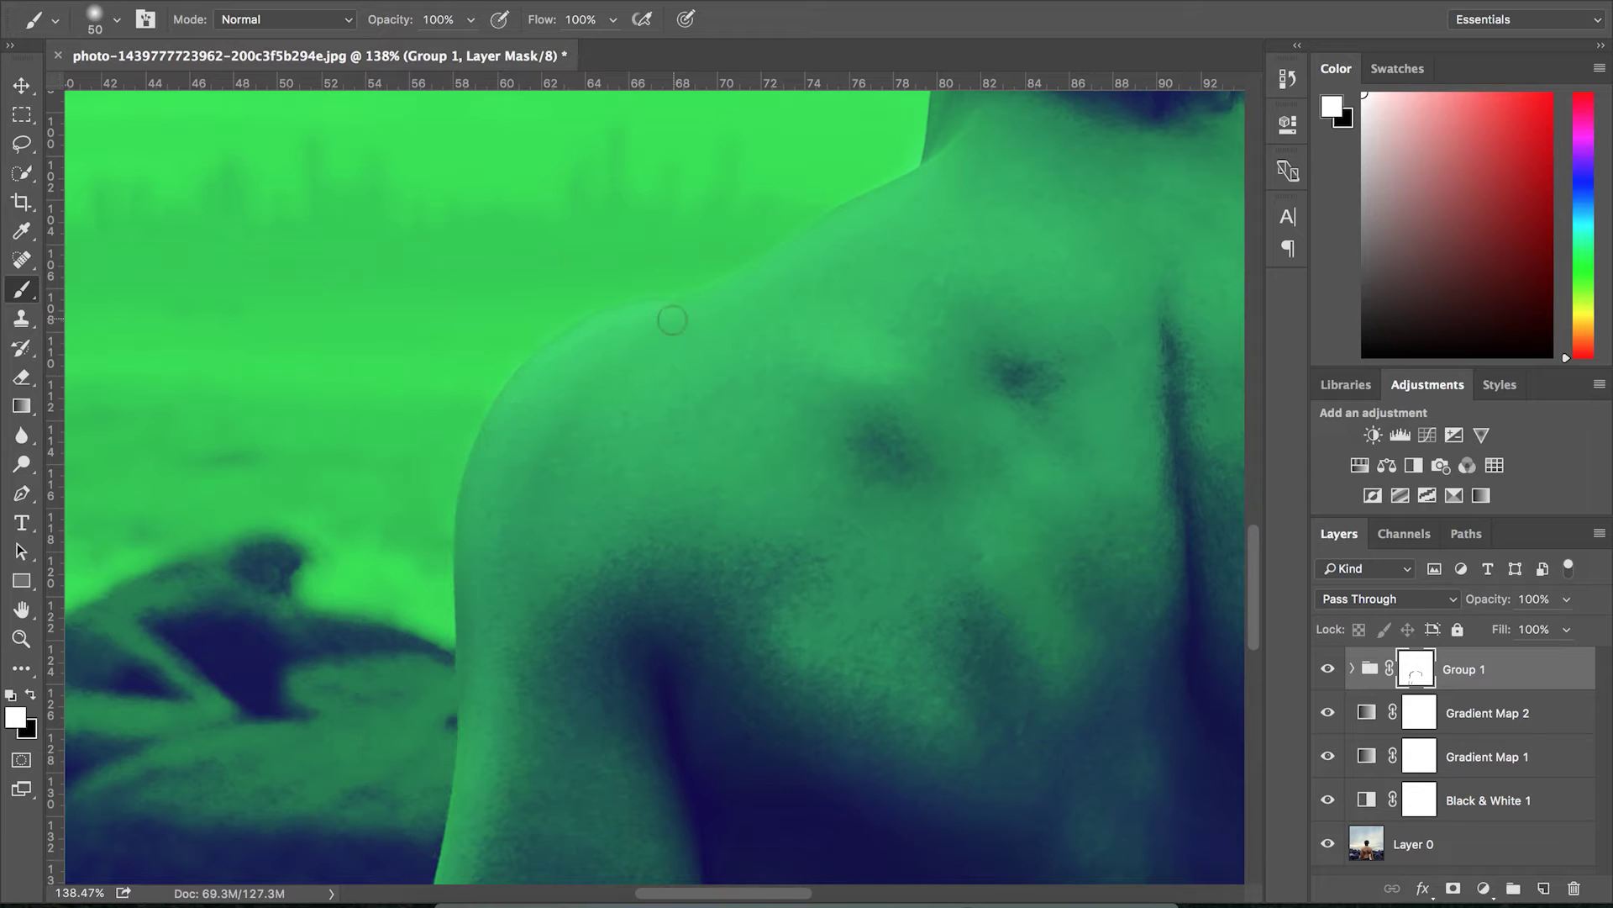
- Move Group 1 down the layer stack so it sits just above Layer 0
scroll(882, 255, up, 2)
scroll(883, 254, right, 1)
scroll(673, 336, down, 4)
scroll(673, 336, right, 4)
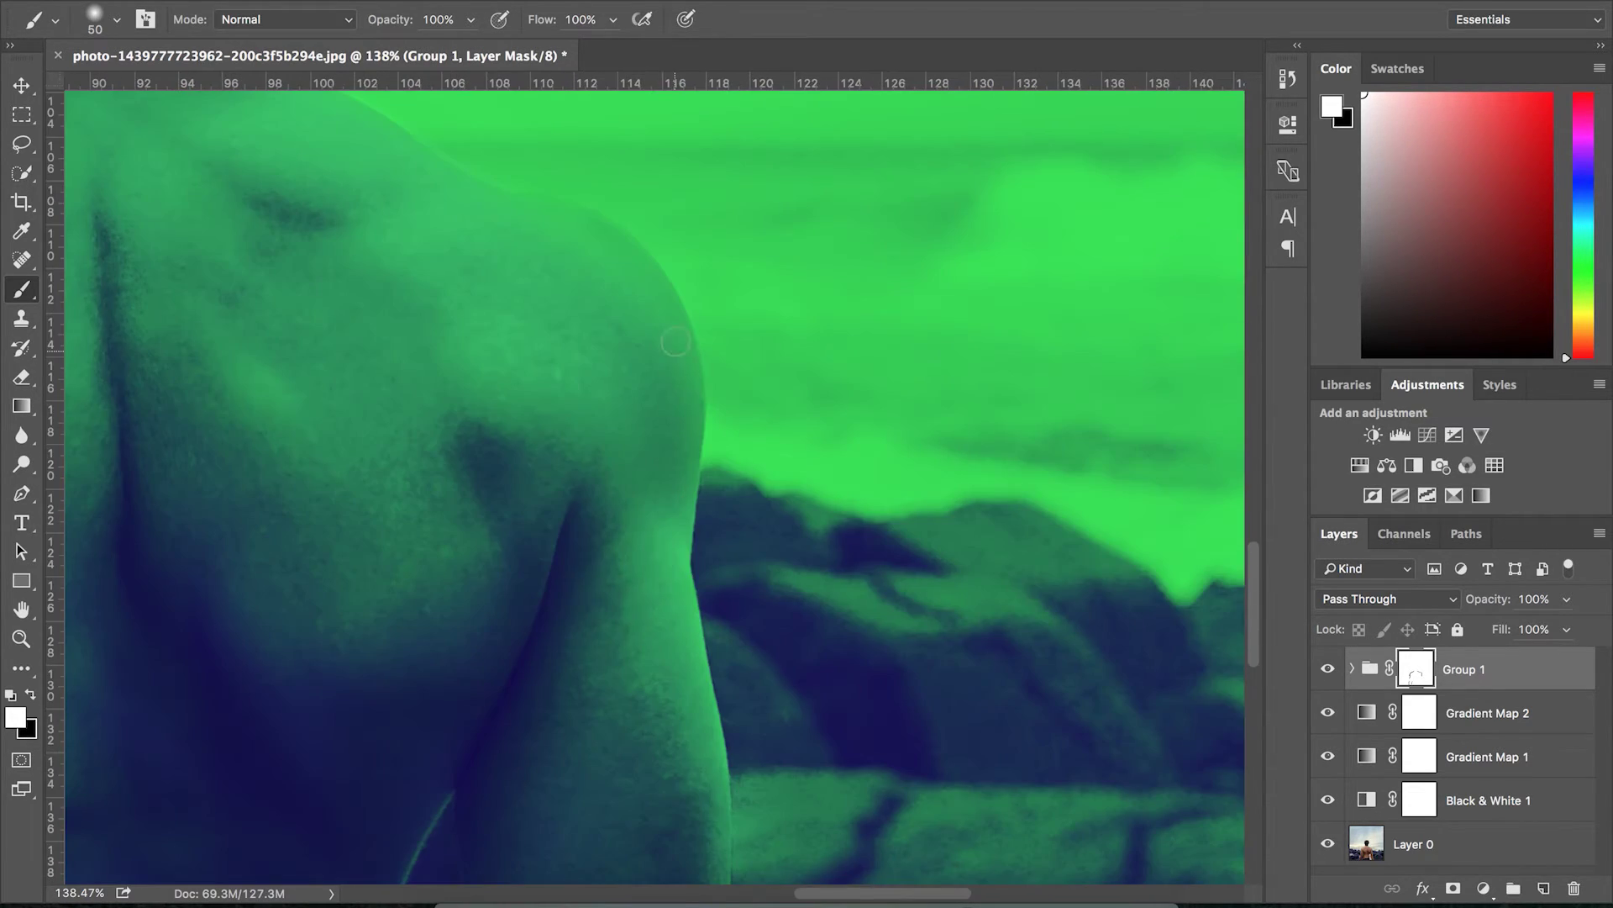
scroll(648, 295, down, 5)
drag(1491, 667, 1489, 714)
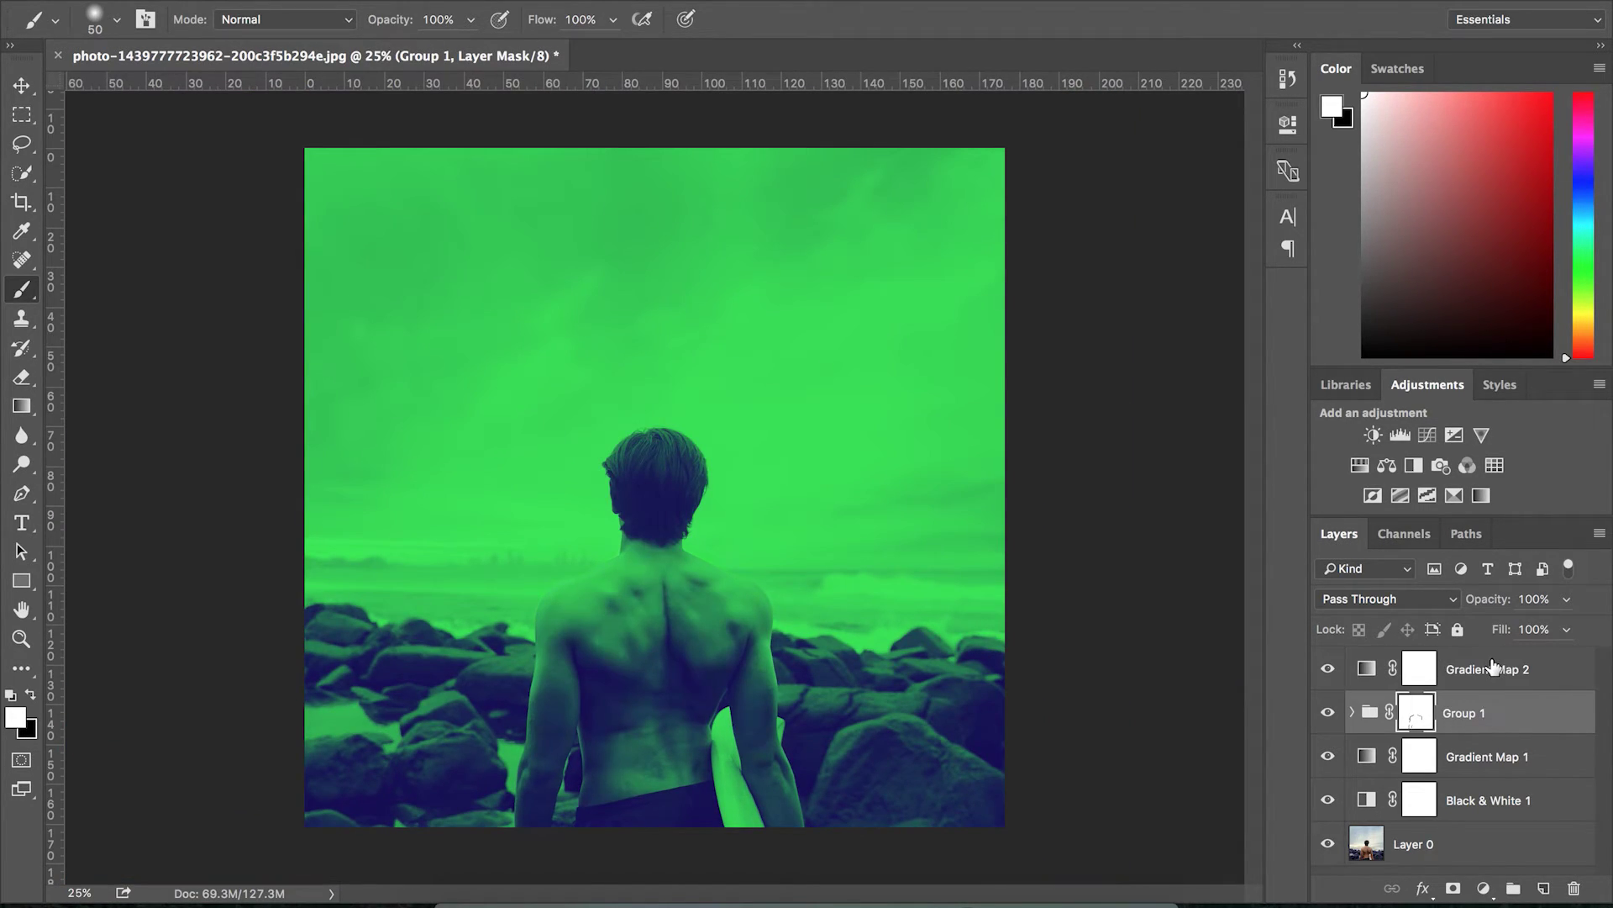
click(1328, 713)
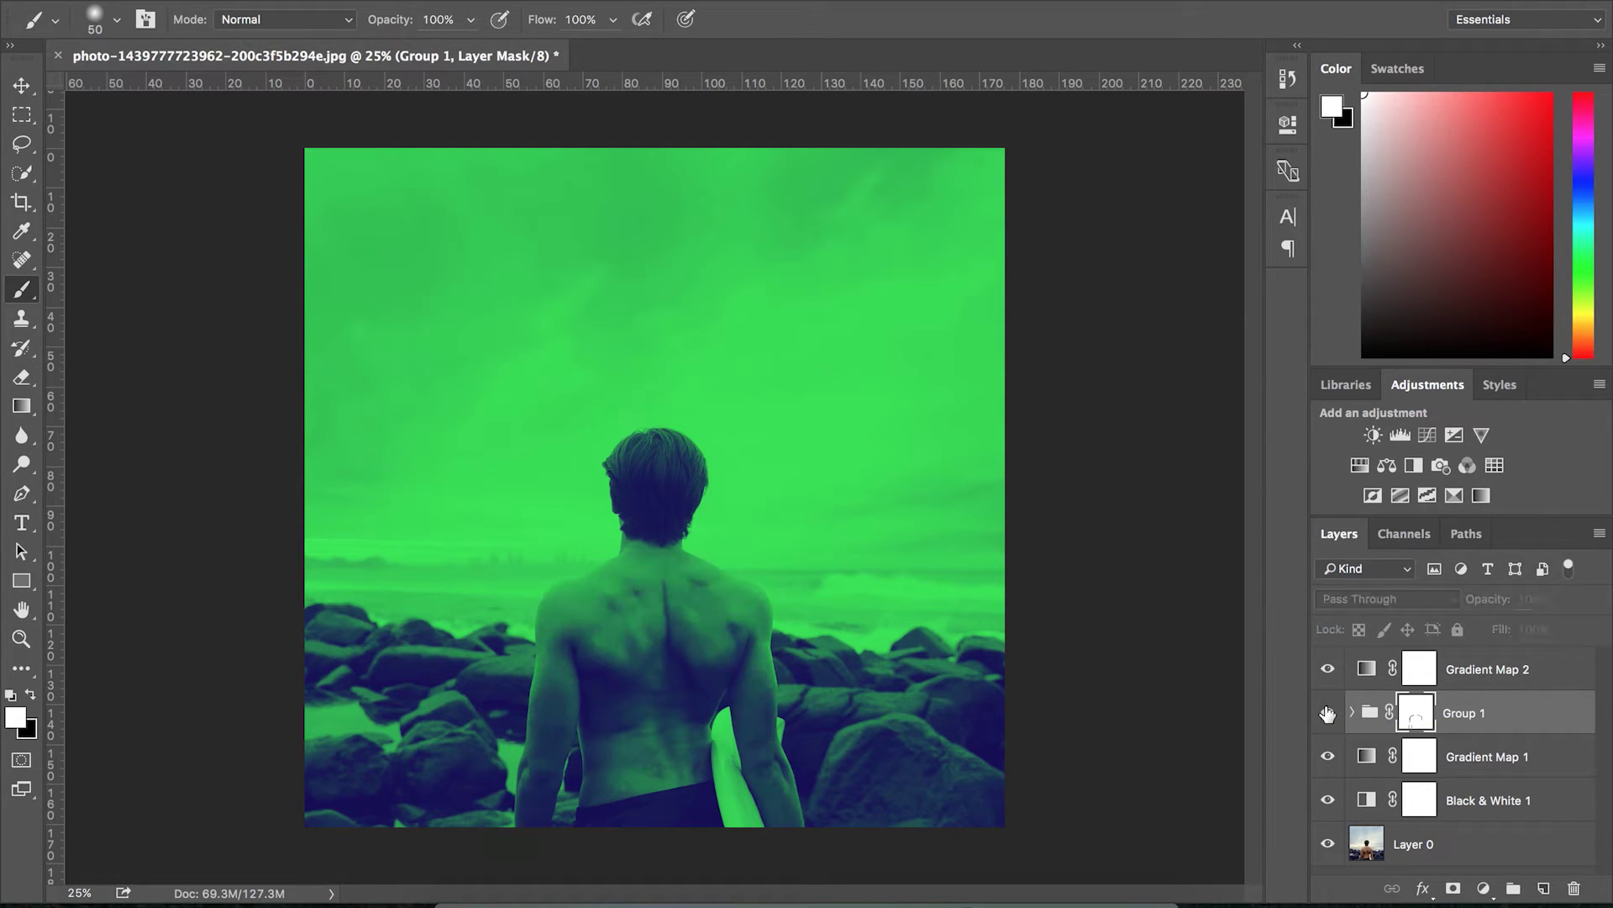
click(1327, 713)
key(ctrl+z)
key(ctrl+z)
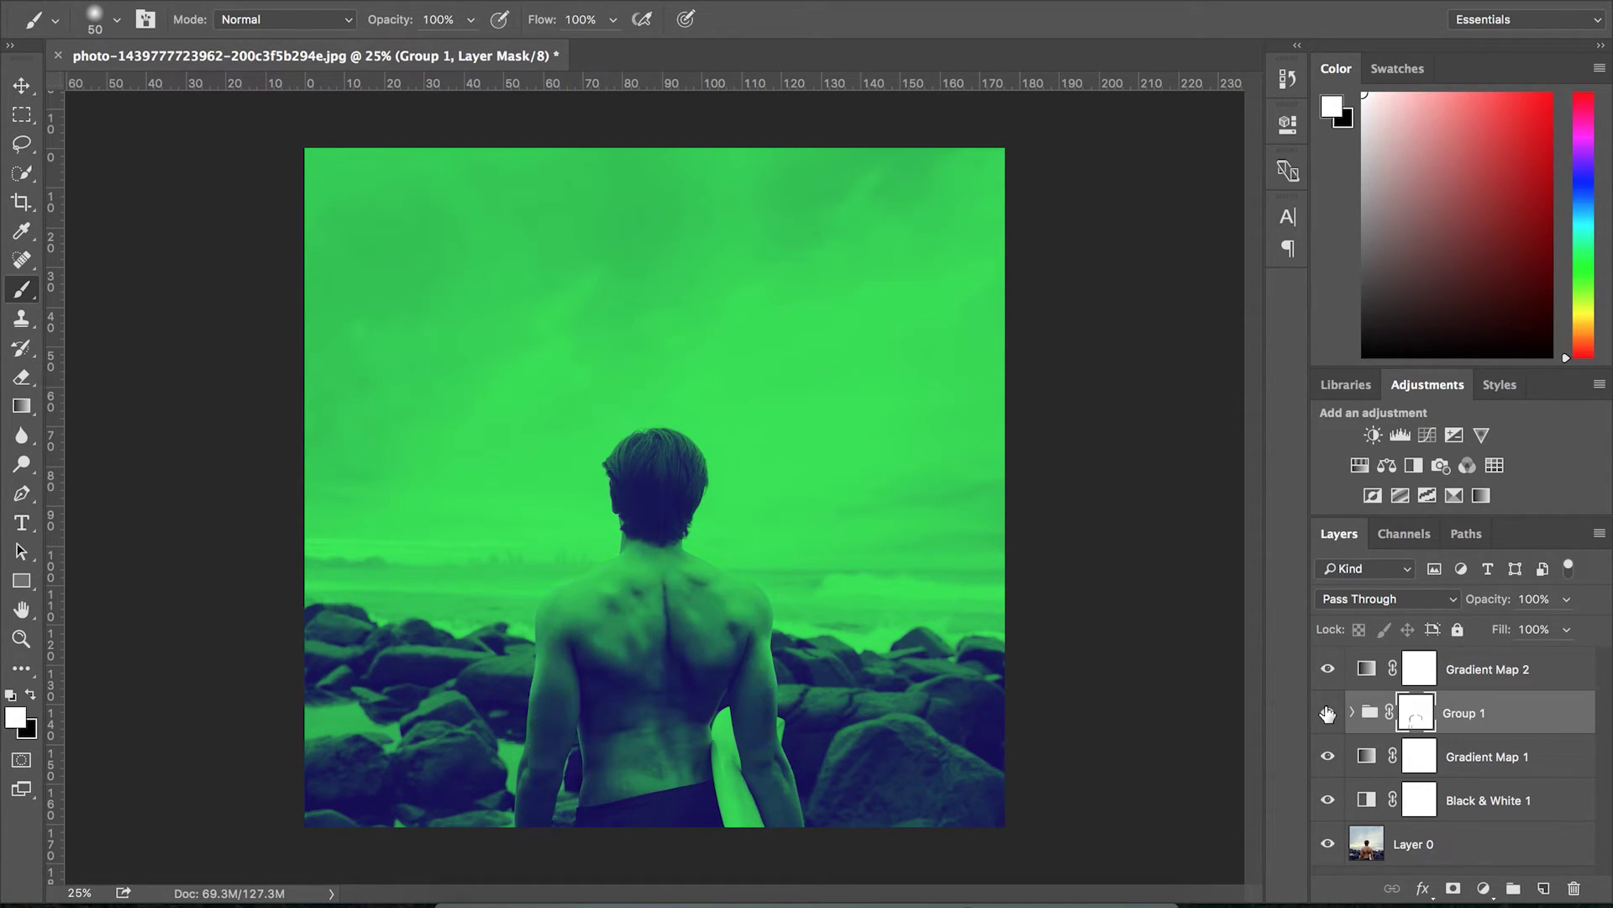
key(ctrl+bracketleft)
key(ctrl+bracketleft)
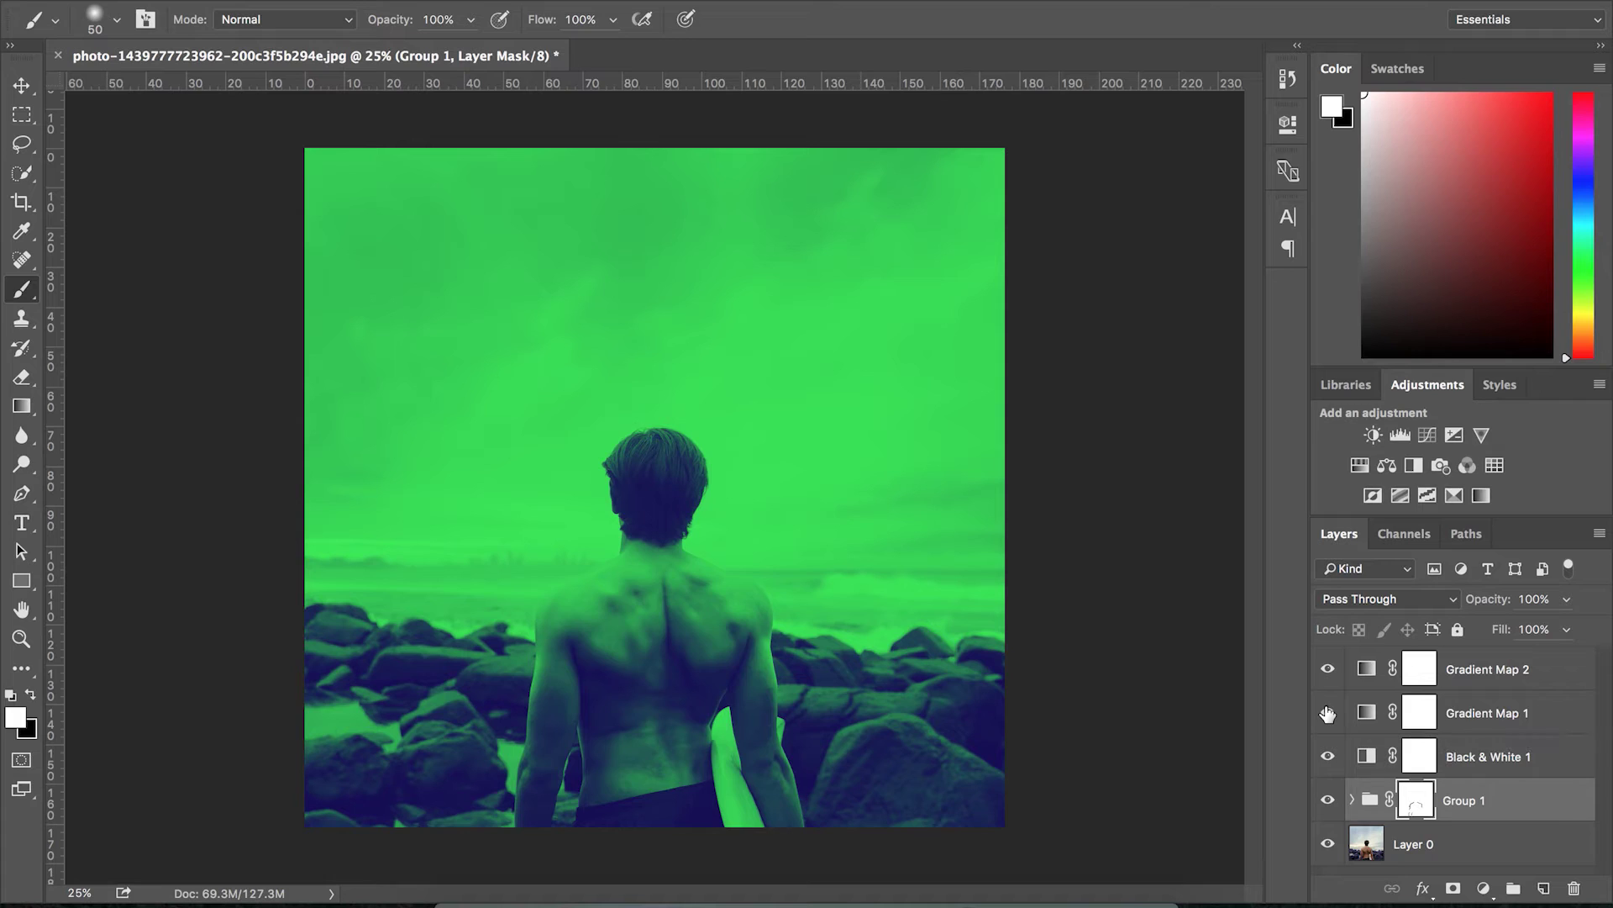
- Start a new text layer in the sky with the Type tool
key(t)
key(x)
click(465, 215)
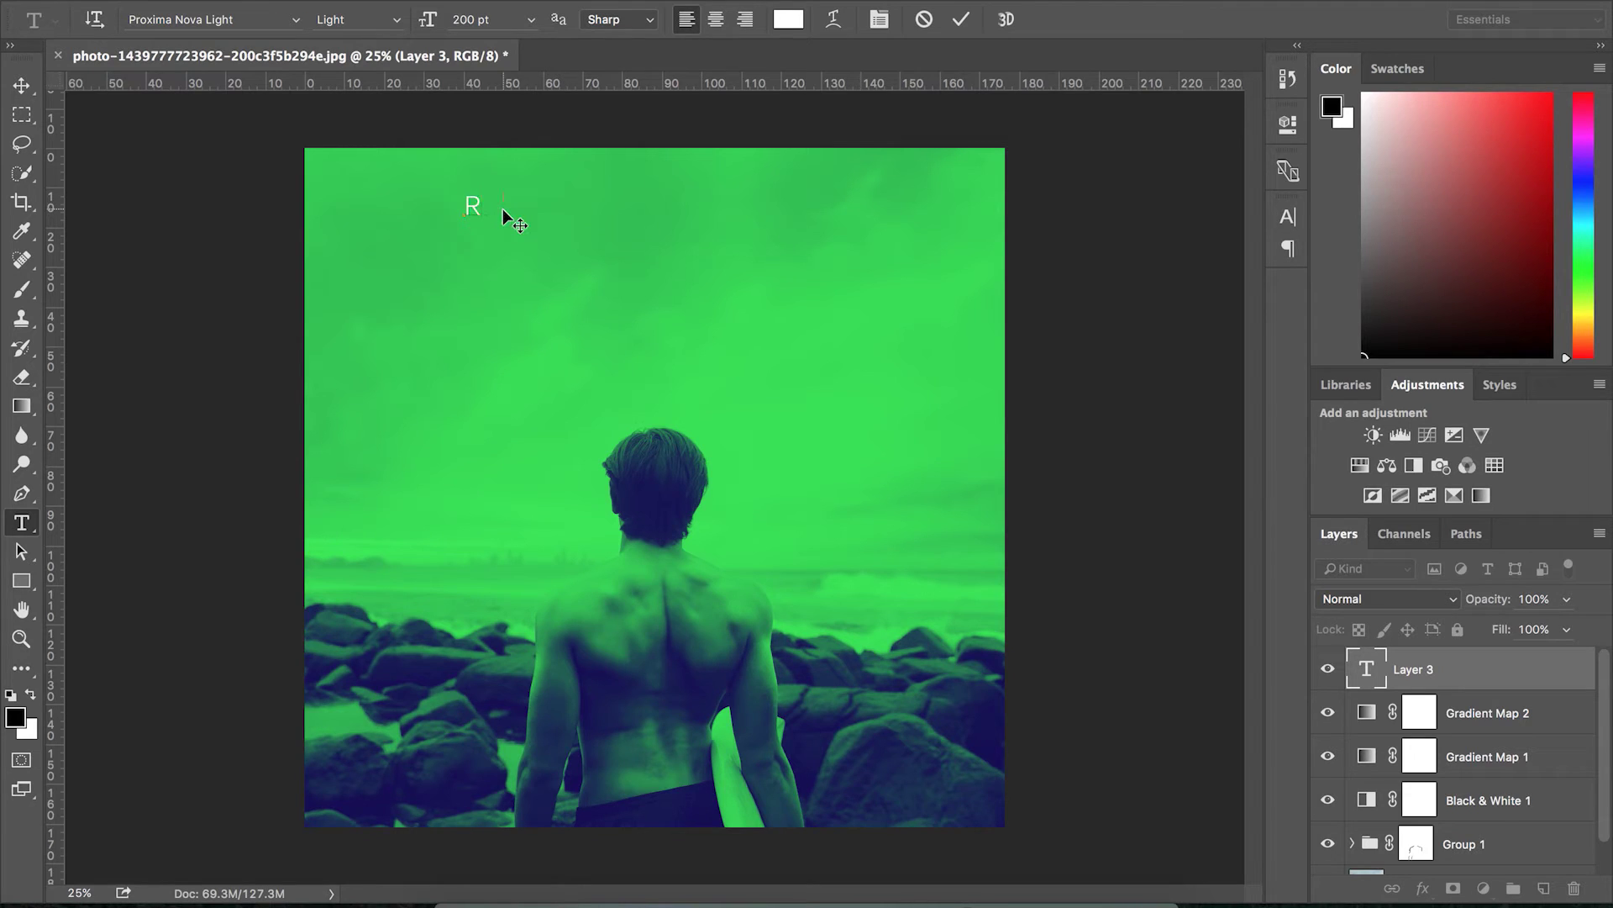
- Type the headline 'Ride the latest waves' and make it Bold at 240 pt
text(Ride the latest waves)
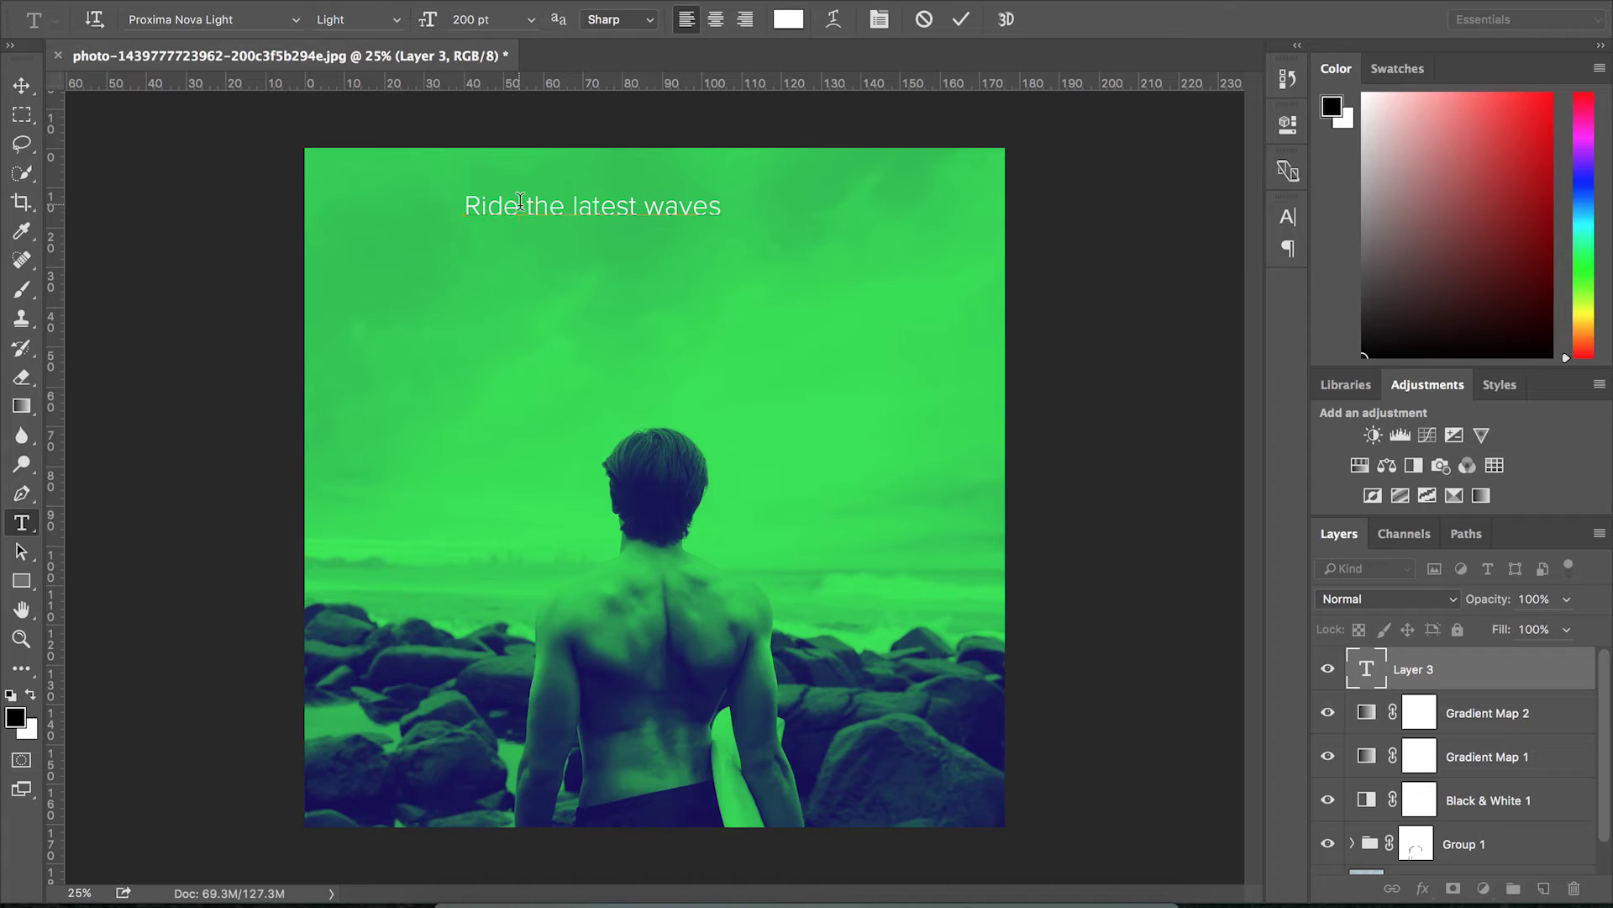
triple_click(520, 202)
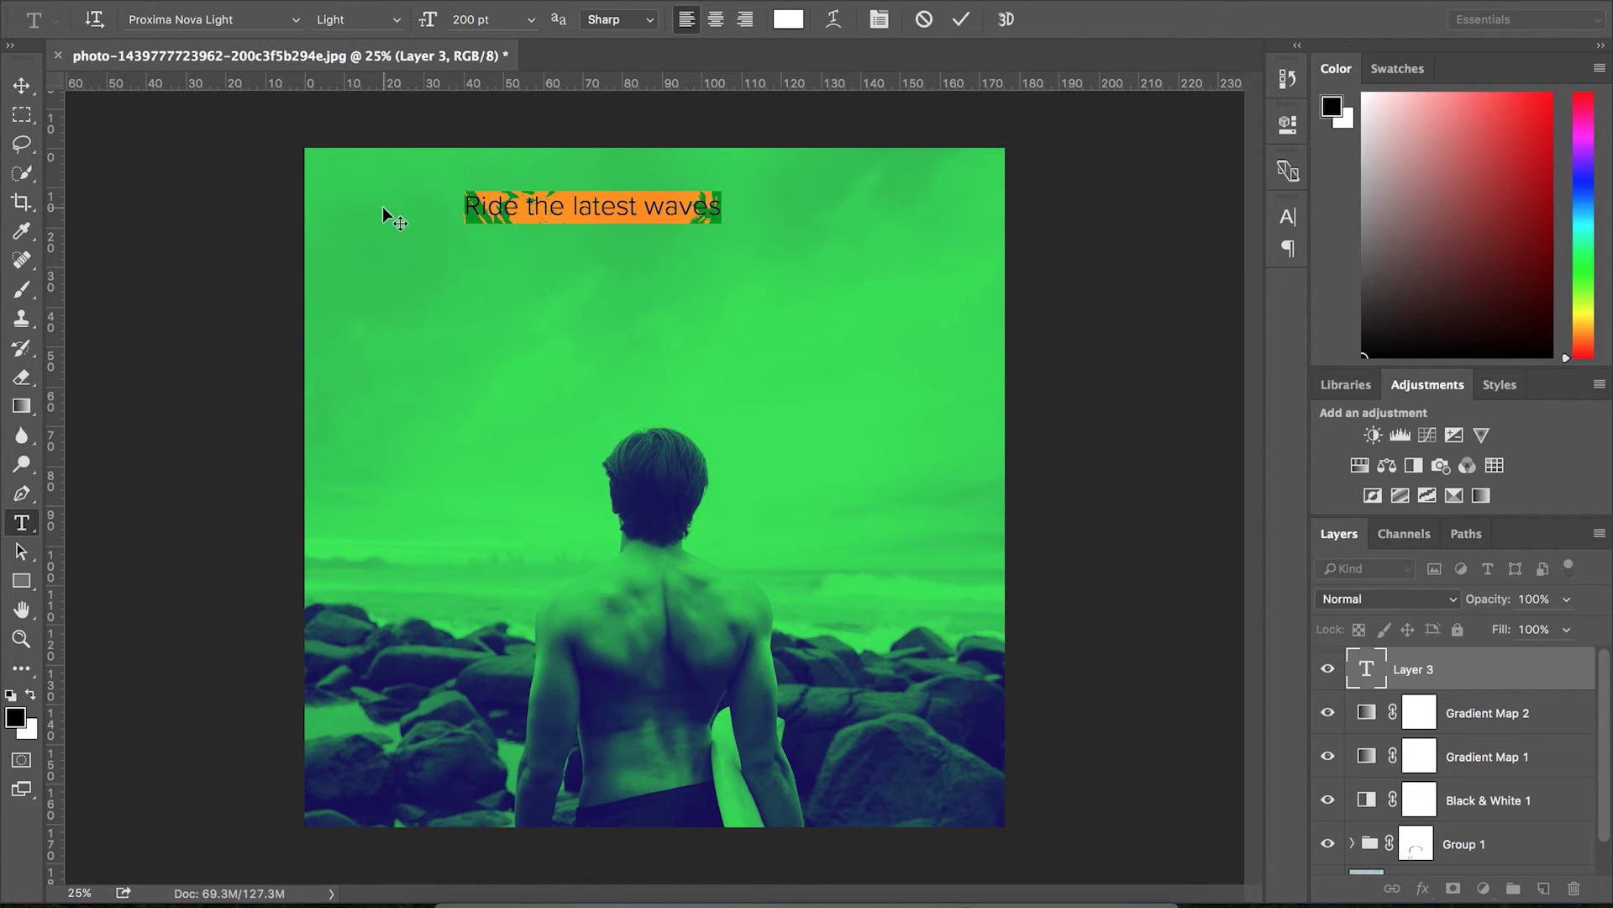
click(388, 19)
click(388, 43)
click(592, 189)
triple_click(564, 195)
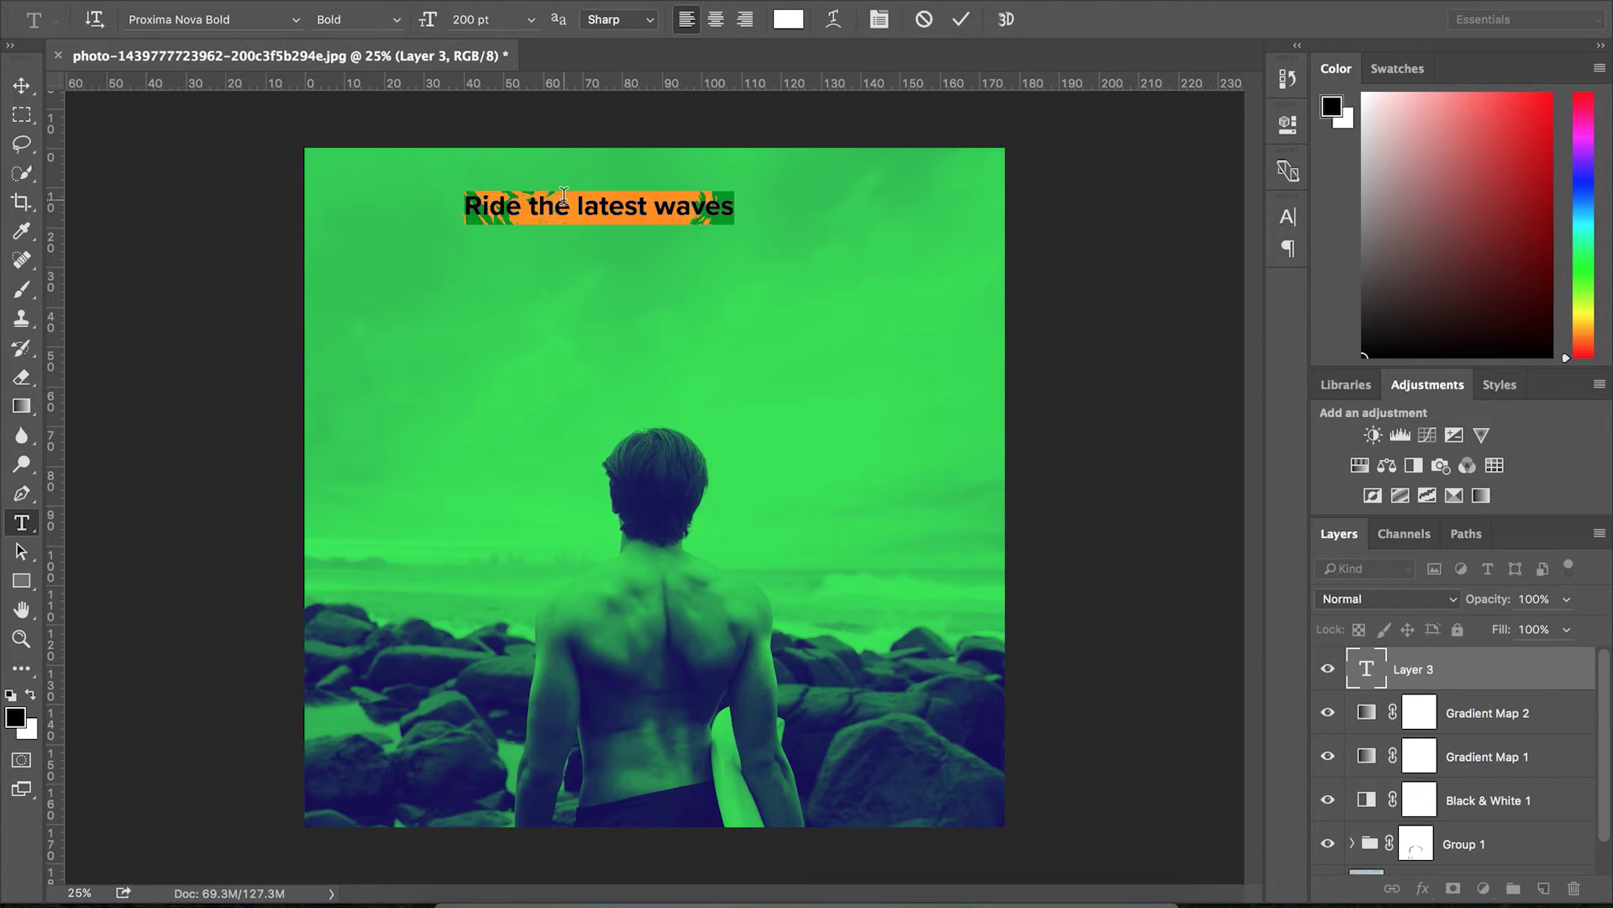
text(240)
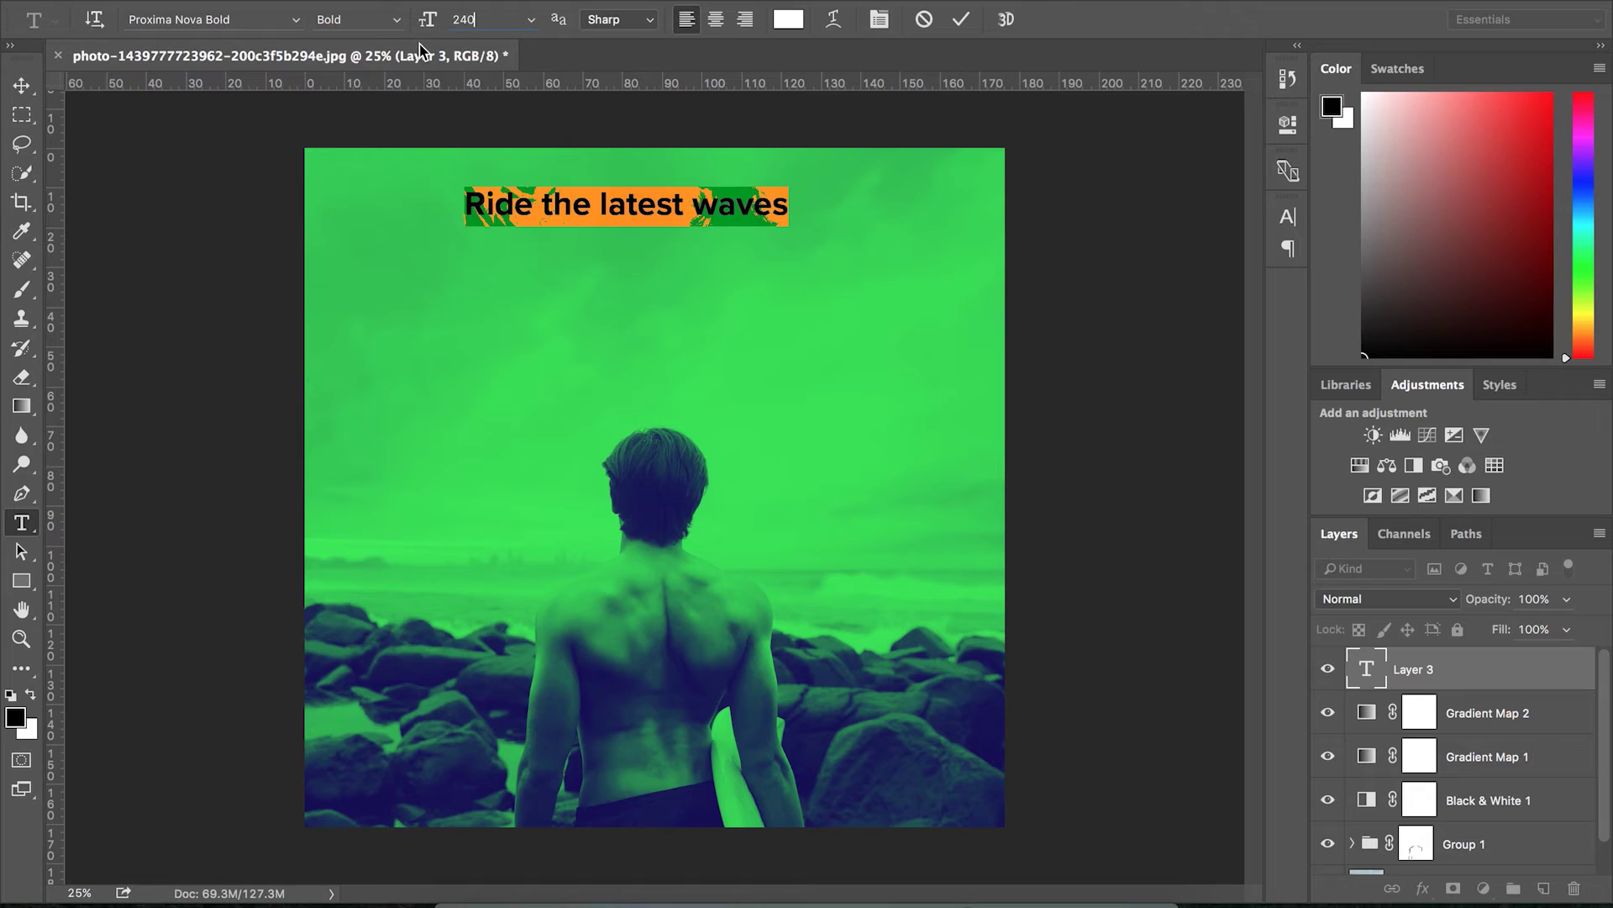
key(Return)
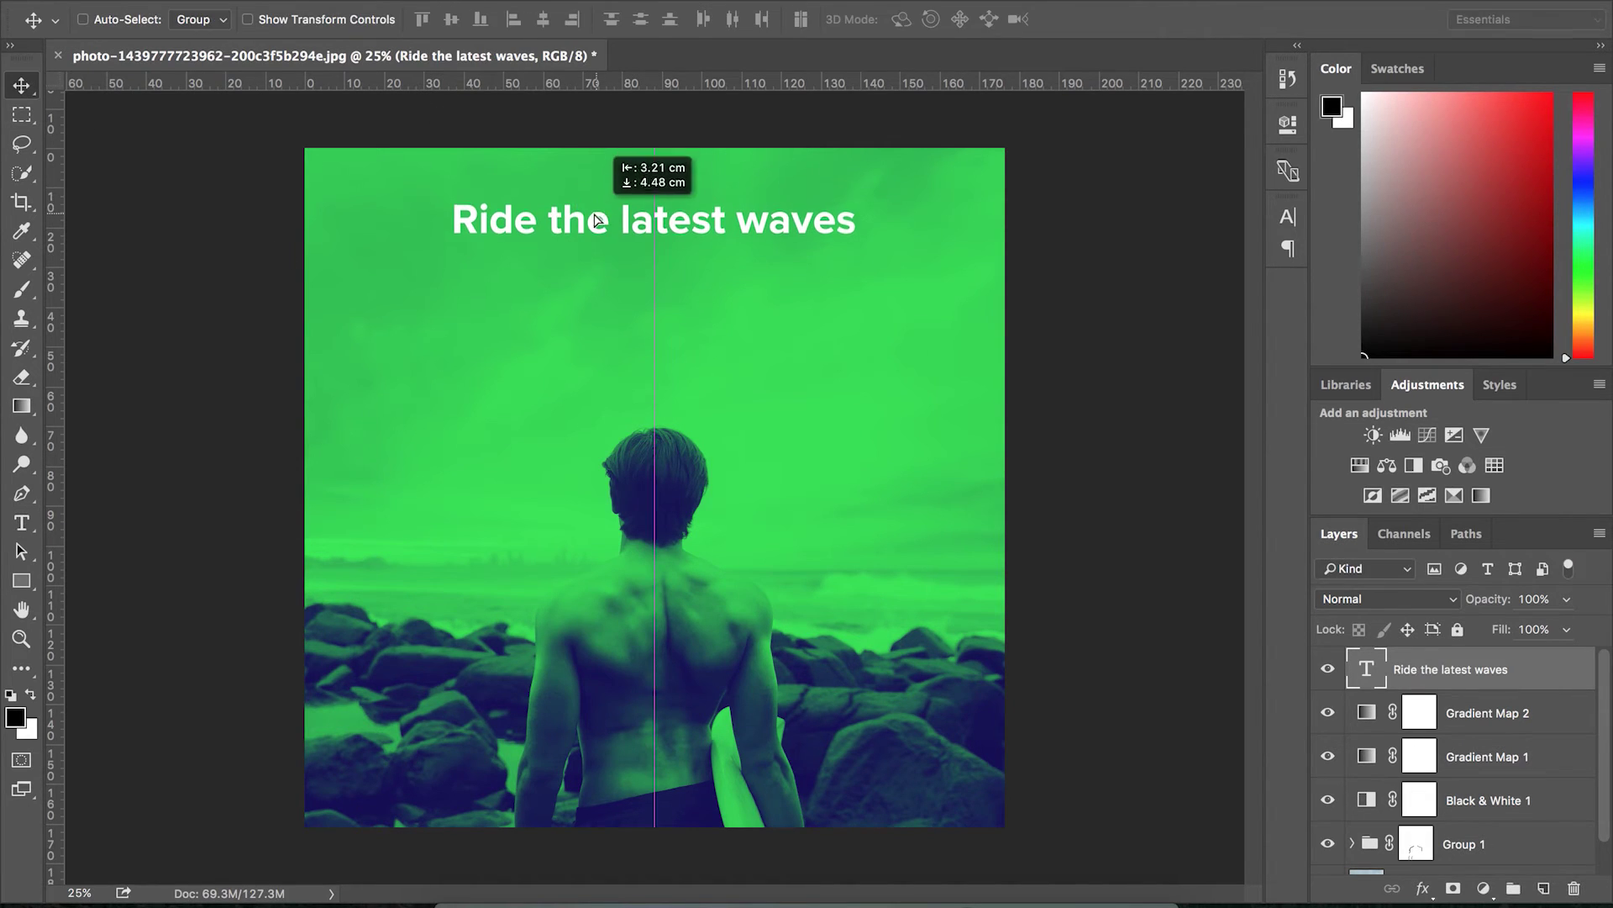
- Add a second line 'Only available on Spotify.', centre-align both lines and centre the block
click(855, 225)
key(Return)
text(Only on Spotify)
key(ctrl+a)
key(ctrl+shift+c)
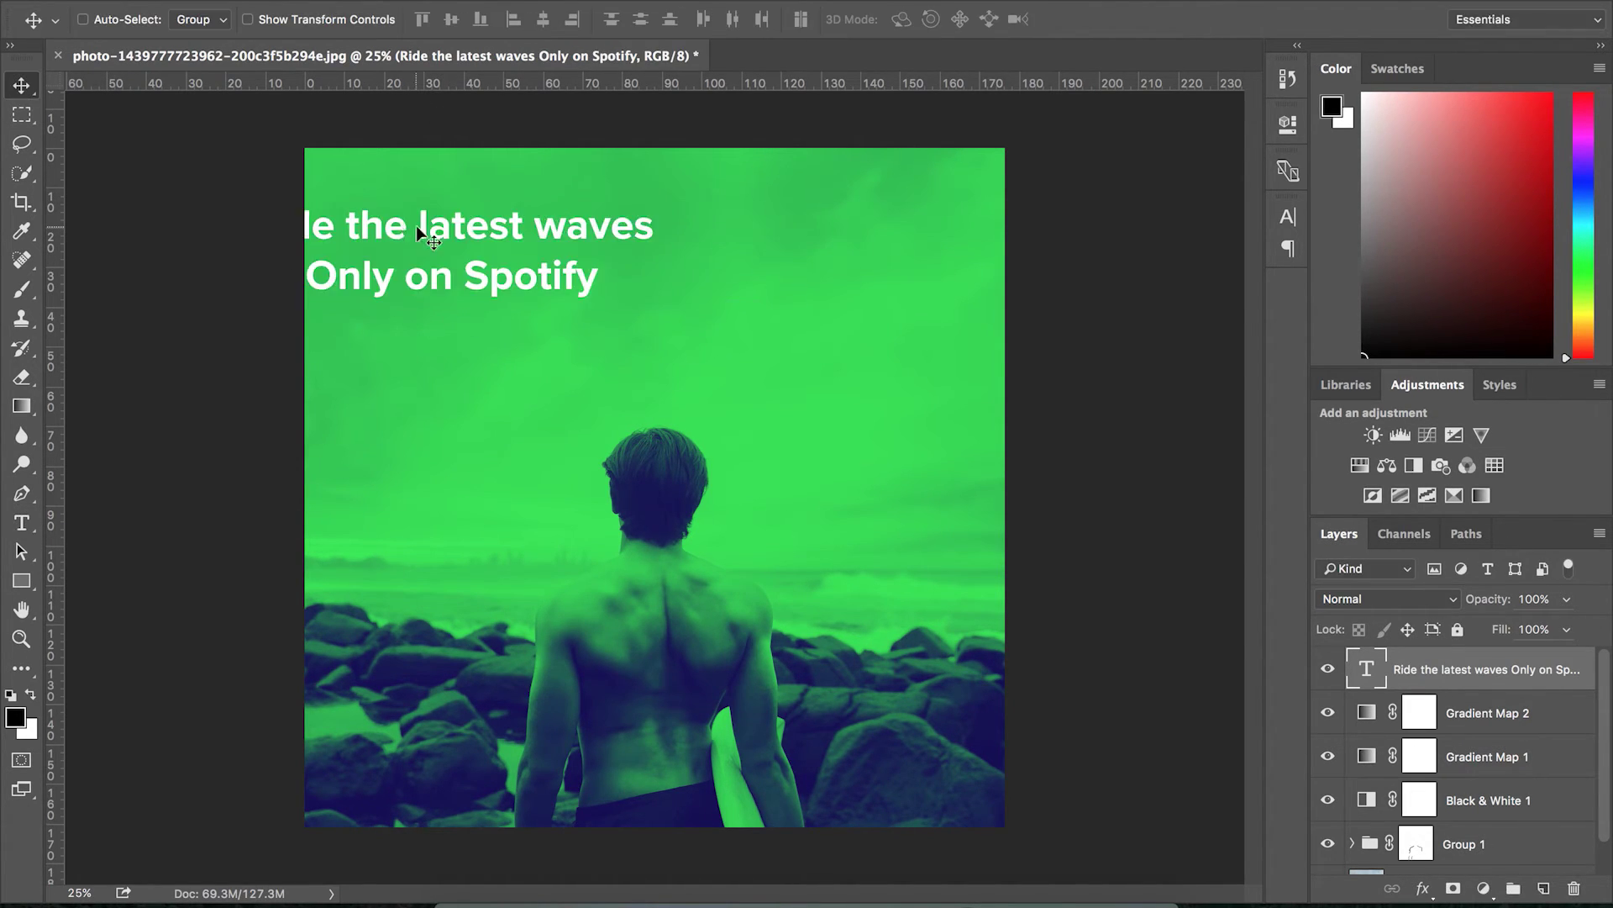
drag(415, 225, 579, 230)
- Set the subtitle line to Light at 150 pt and move the text lower on the sky
triple_click(657, 284)
click(357, 19)
click(337, 50)
key(Tab)
text(150)
key(Return)
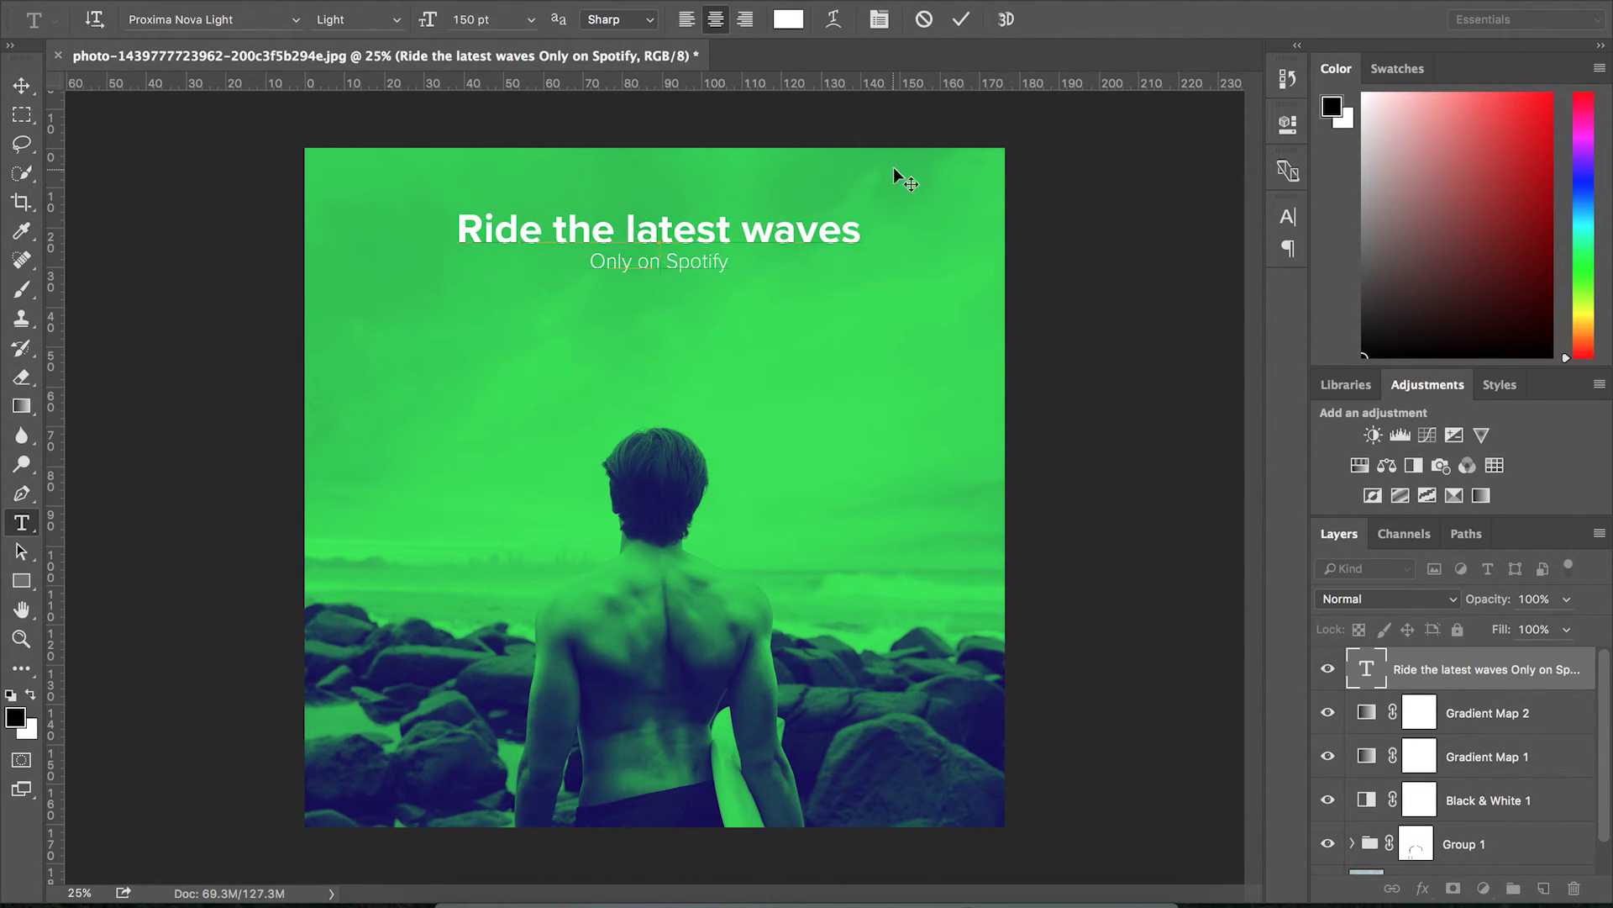
key(ctrl+Return)
key(v)
drag(699, 260, 706, 301)
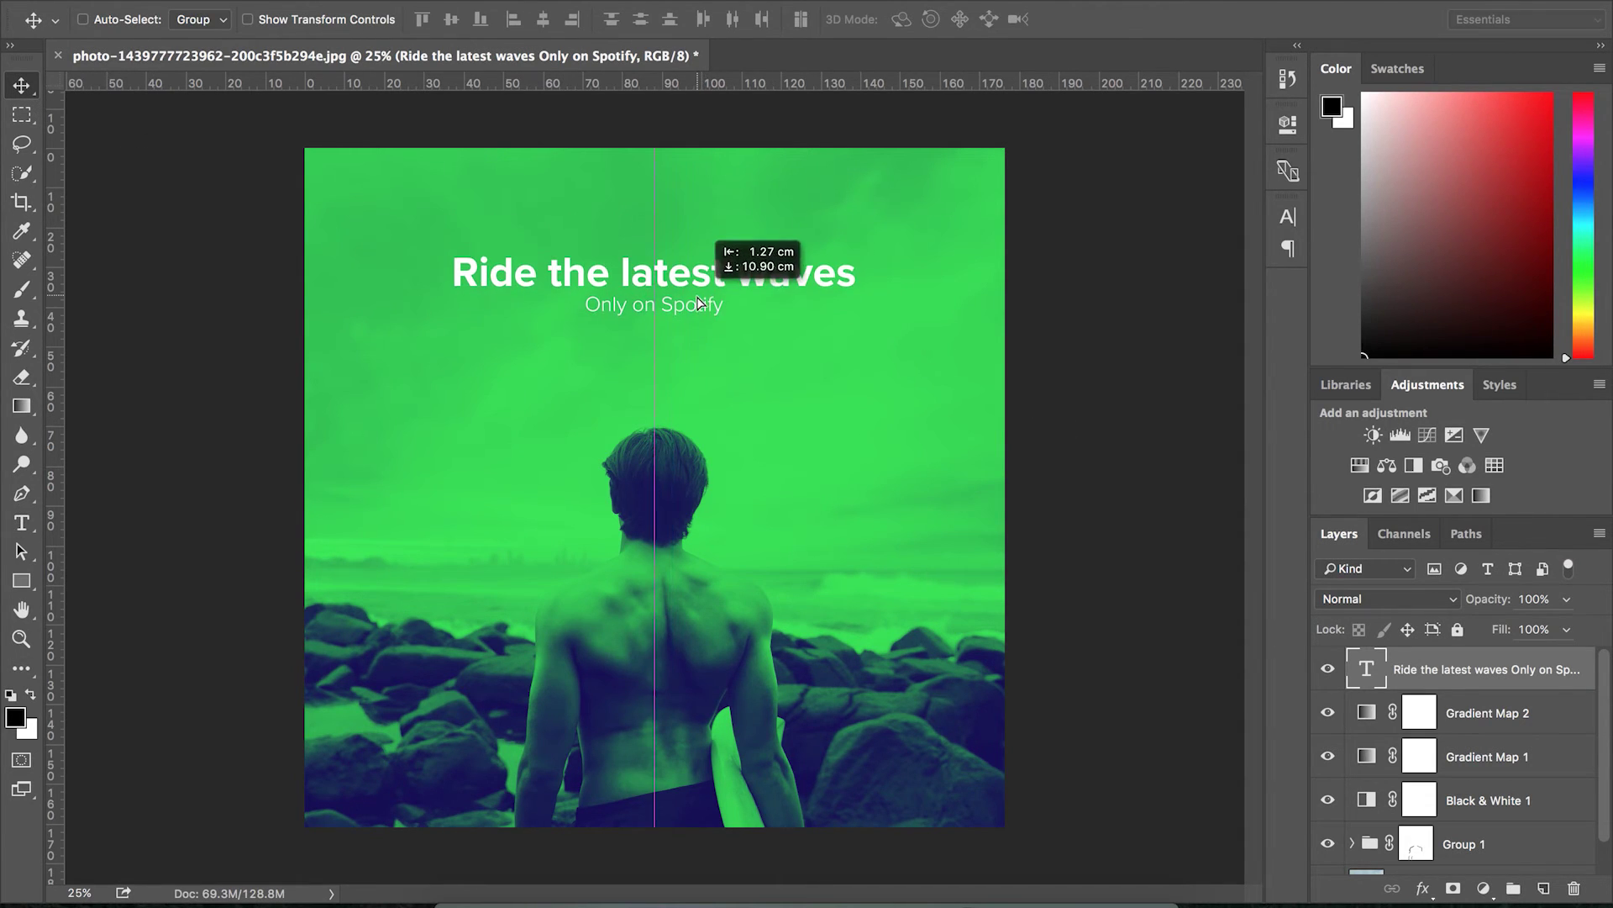
- Paste the Spotify logo, scale it down and place it on the man's lower back
drag(1479, 669, 1479, 714)
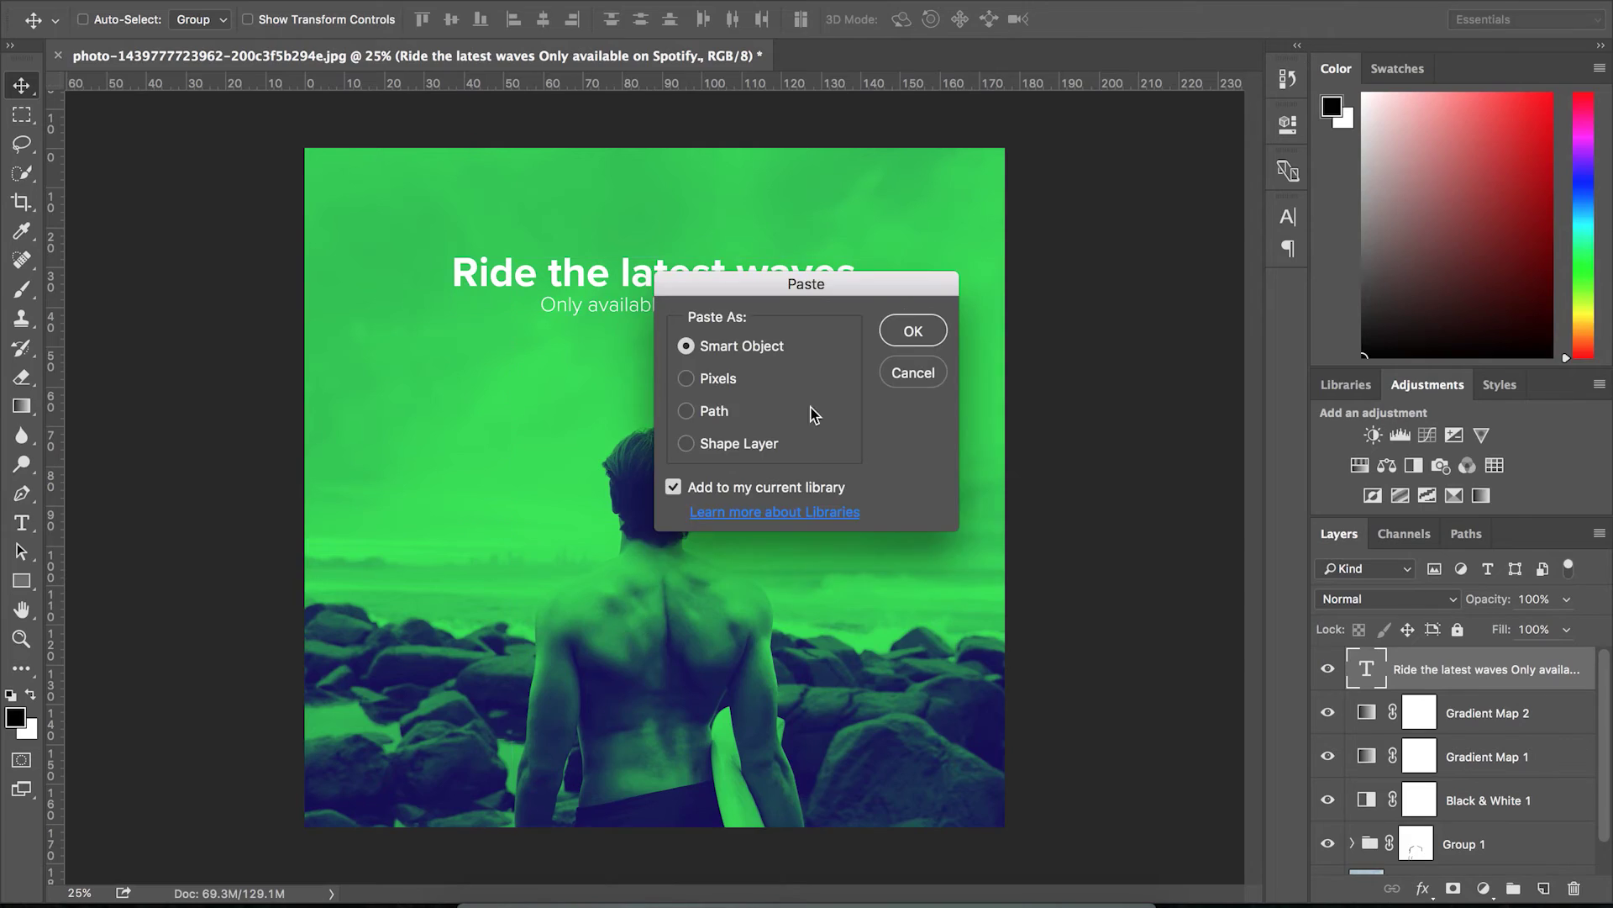
key(Return)
drag(758, 591, 687, 519)
mouse_move(688, 519)
mouse_down()
mouse_move(689, 374)
mouse_move(548, 666)
mouse_move(693, 517)
mouse_up()
key(Return)
key(ctrl+t)
drag(644, 514, 618, 492)
key(Return)
drag(601, 474, 672, 814)
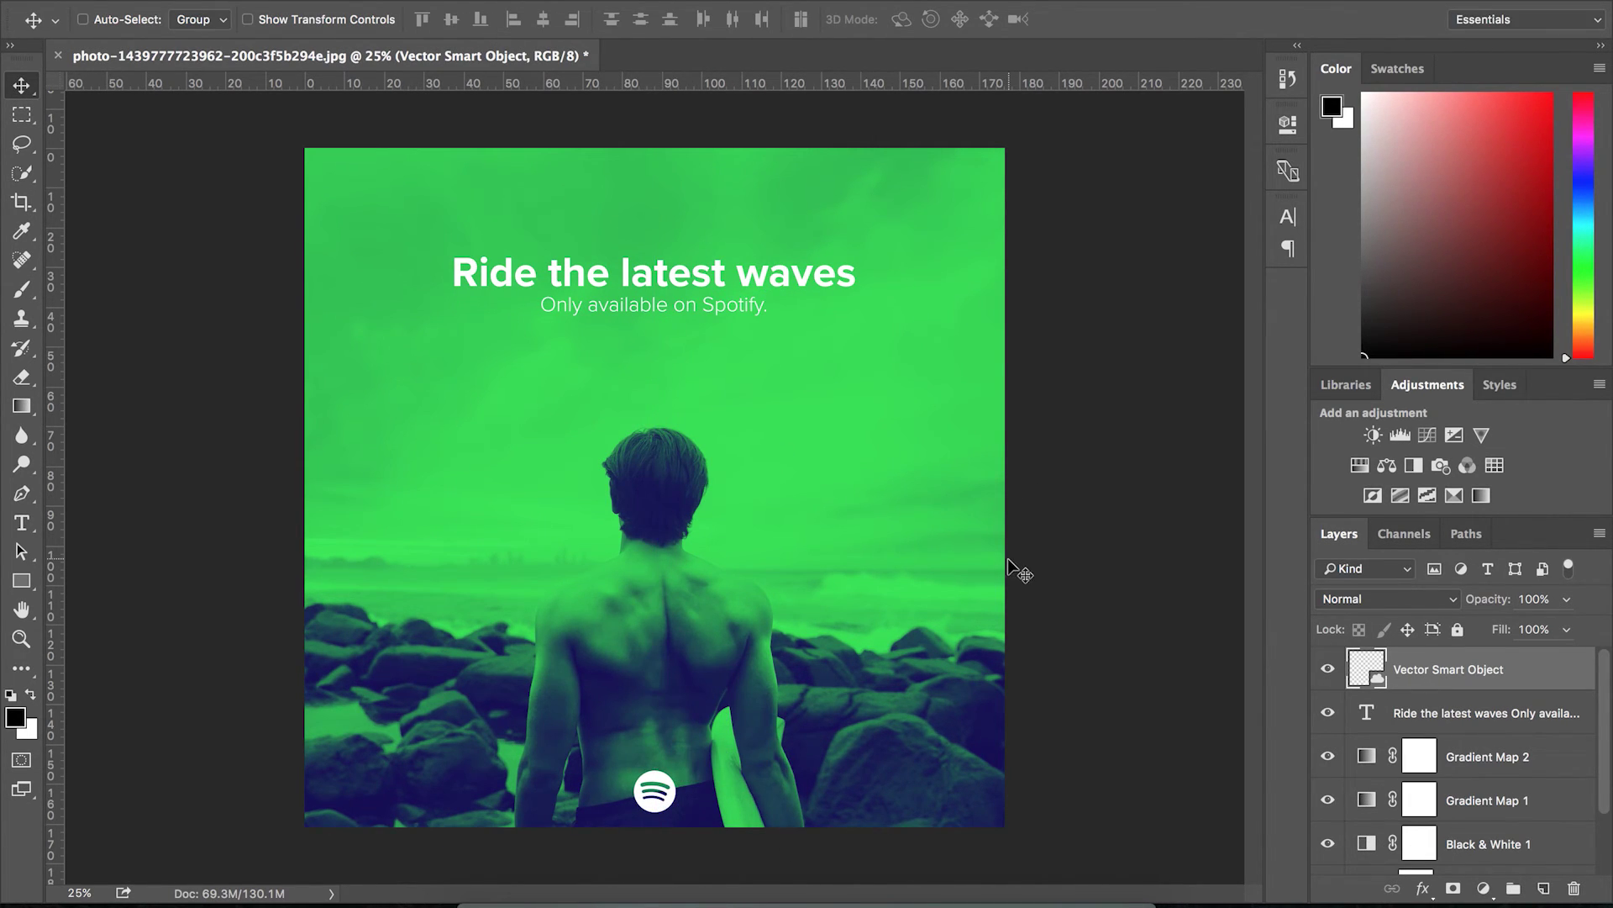
- Draw a circular Elliptical Marquee selection in the sky left of the man's head
key(shift+m)
drag(409, 410, 489, 491)
key(shift+alt)
drag(908, 353, 944, 393)
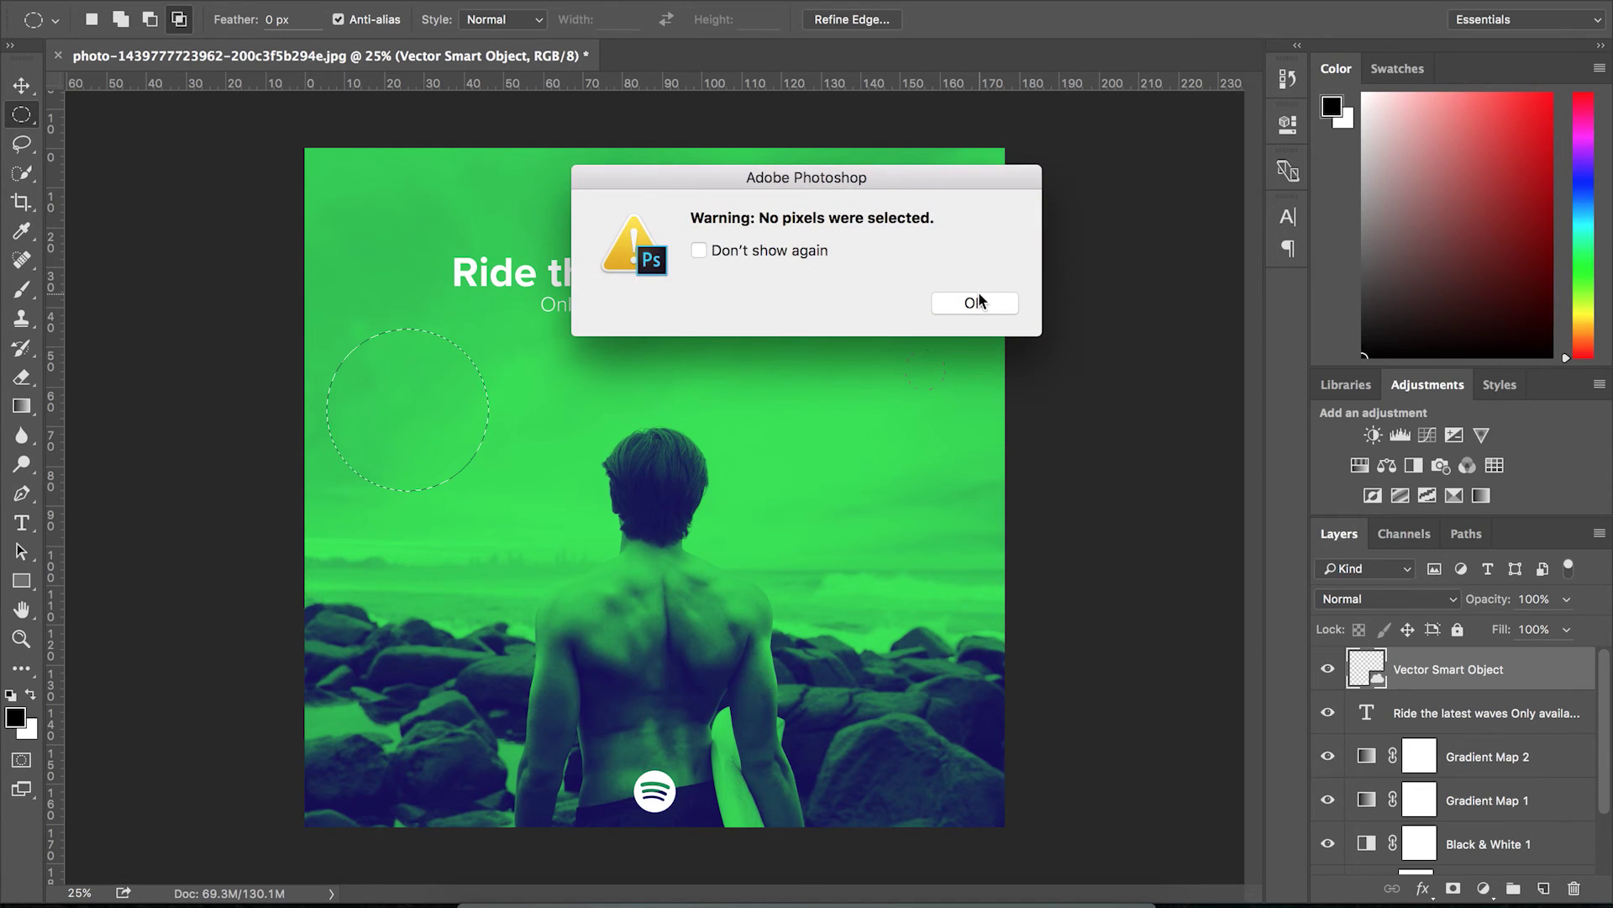
click(968, 400)
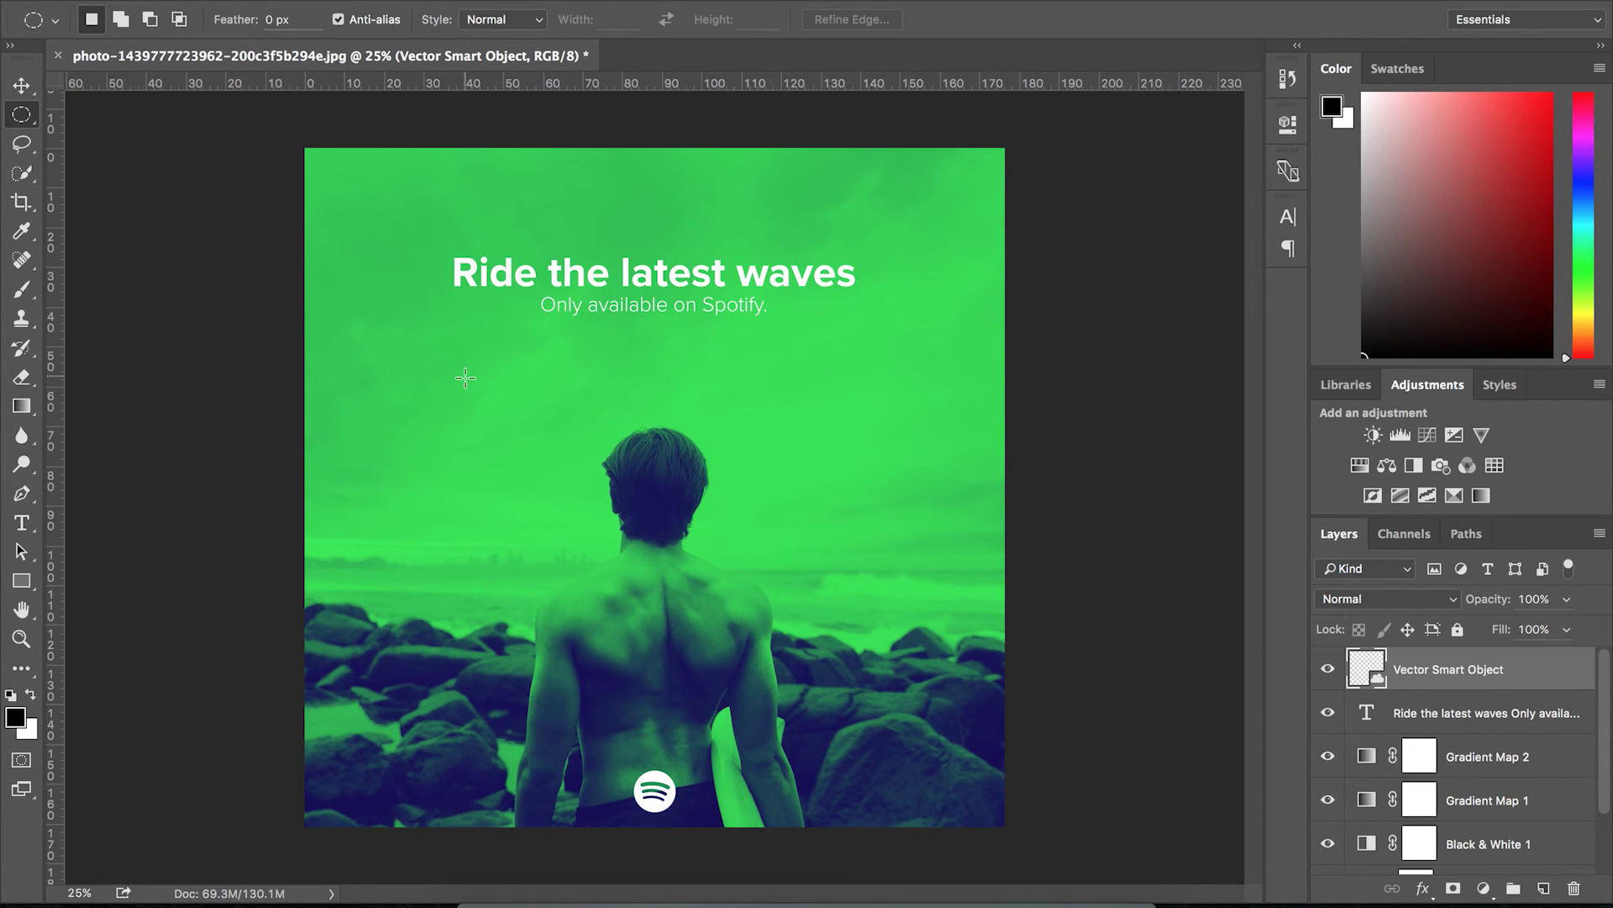
drag(446, 397, 526, 475)
- Add a new layer and fill the circle selection left of the head with white
click(1545, 889)
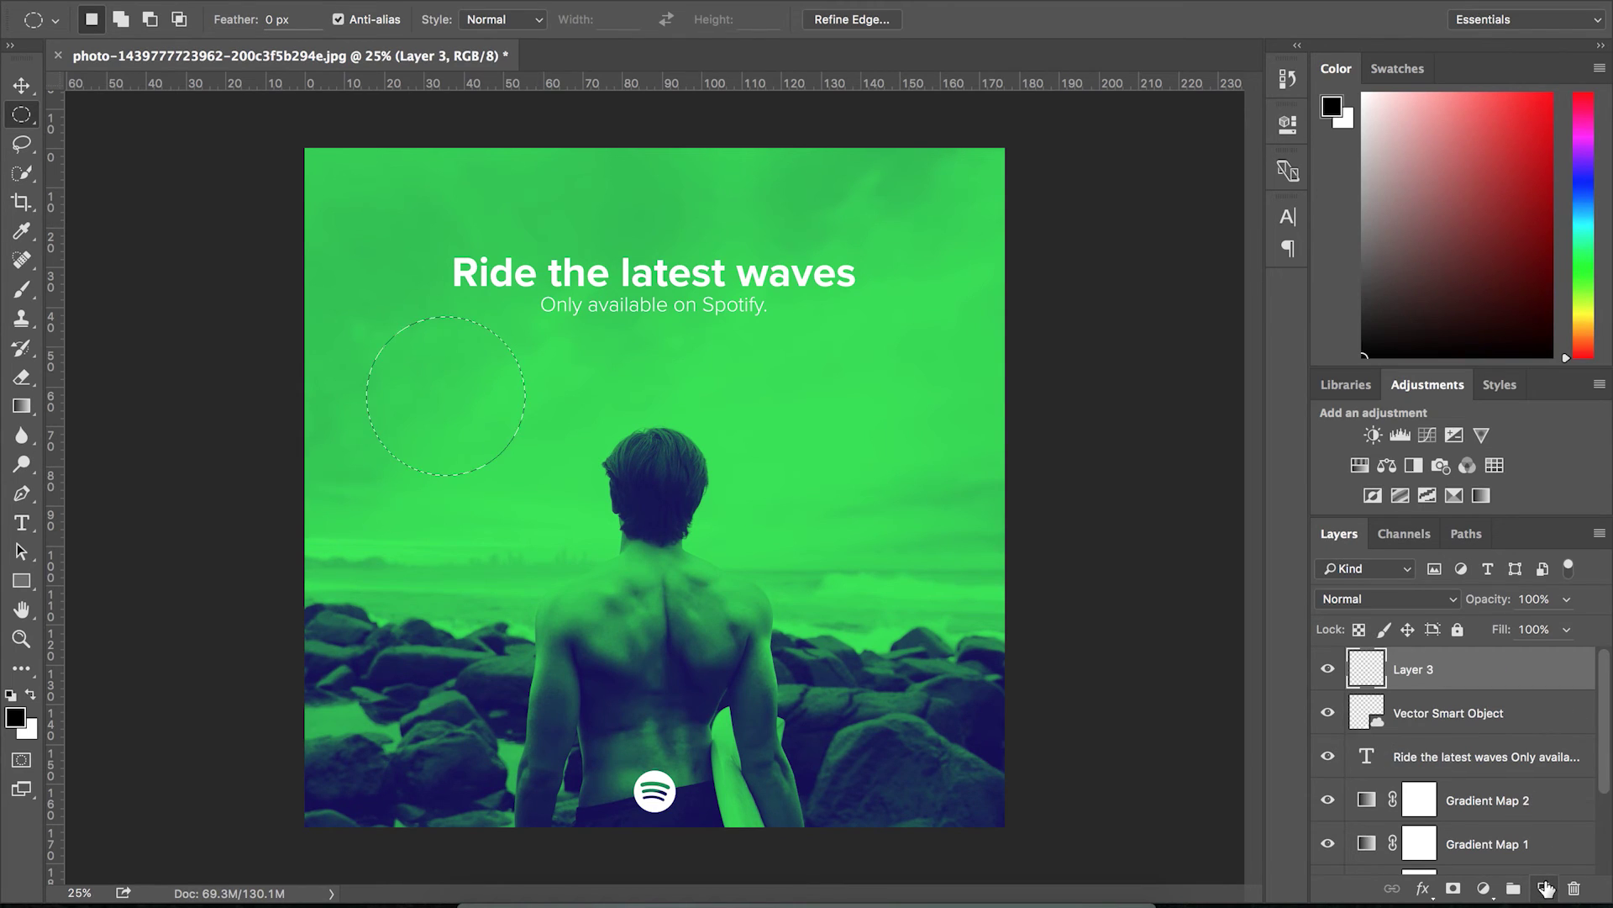
key(alt+BackSpace)
key(ctrl+BackSpace)
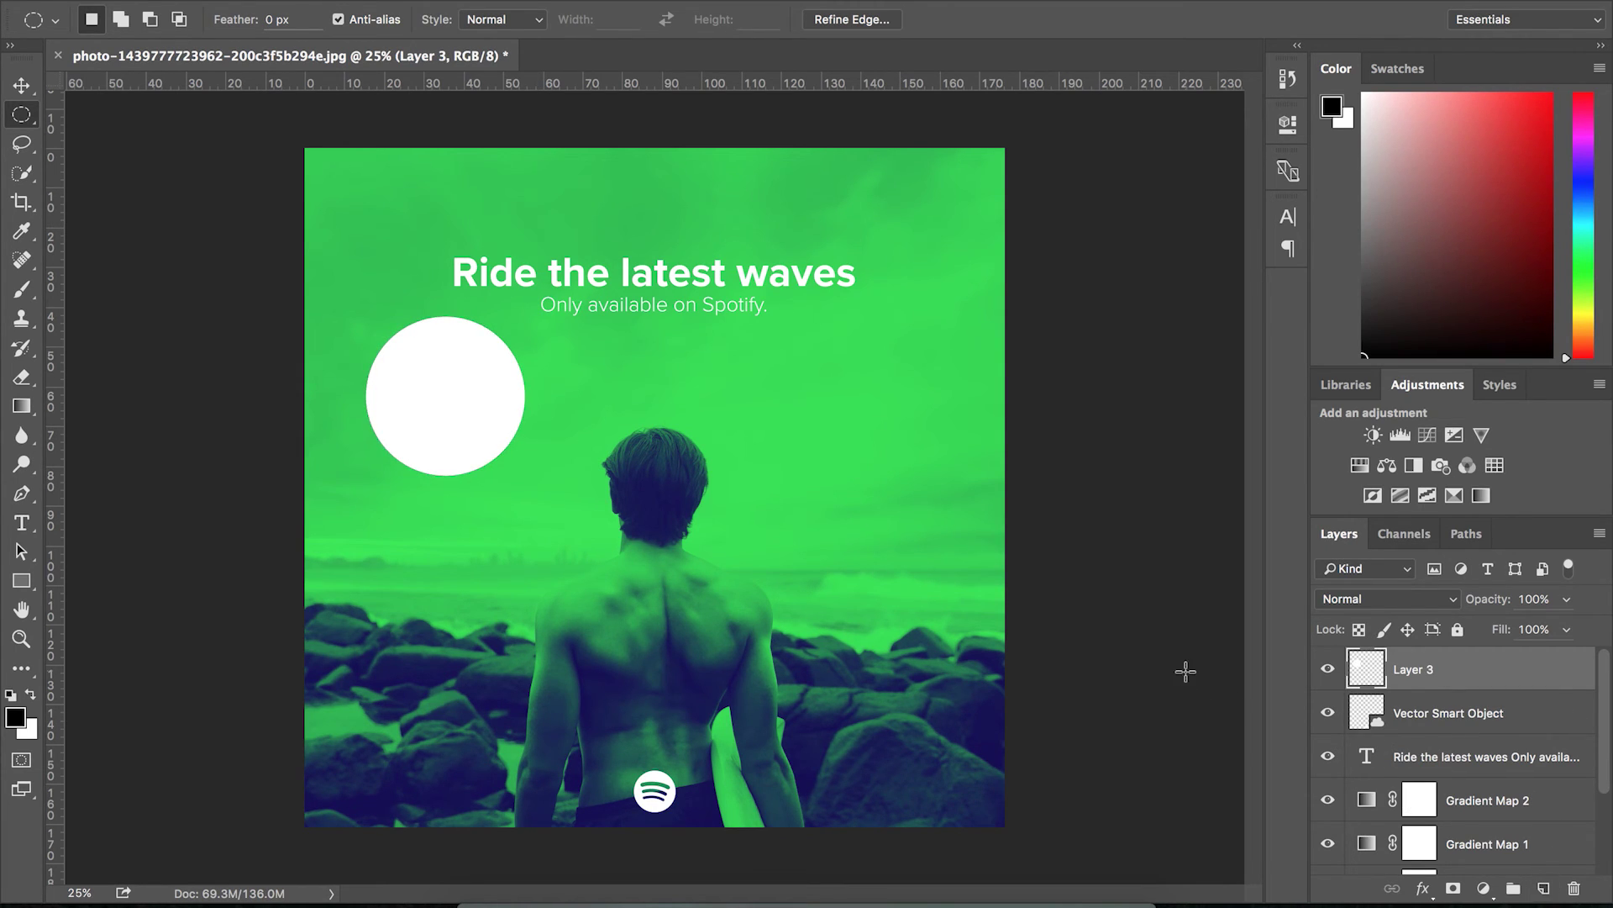
key(ctrl+d)
- Try a white circle at the lower right, undo it, and select a small circle right of the subtitle
drag(870, 531, 984, 643)
key(ctrl+BackSpace)
key(ctrl+d)
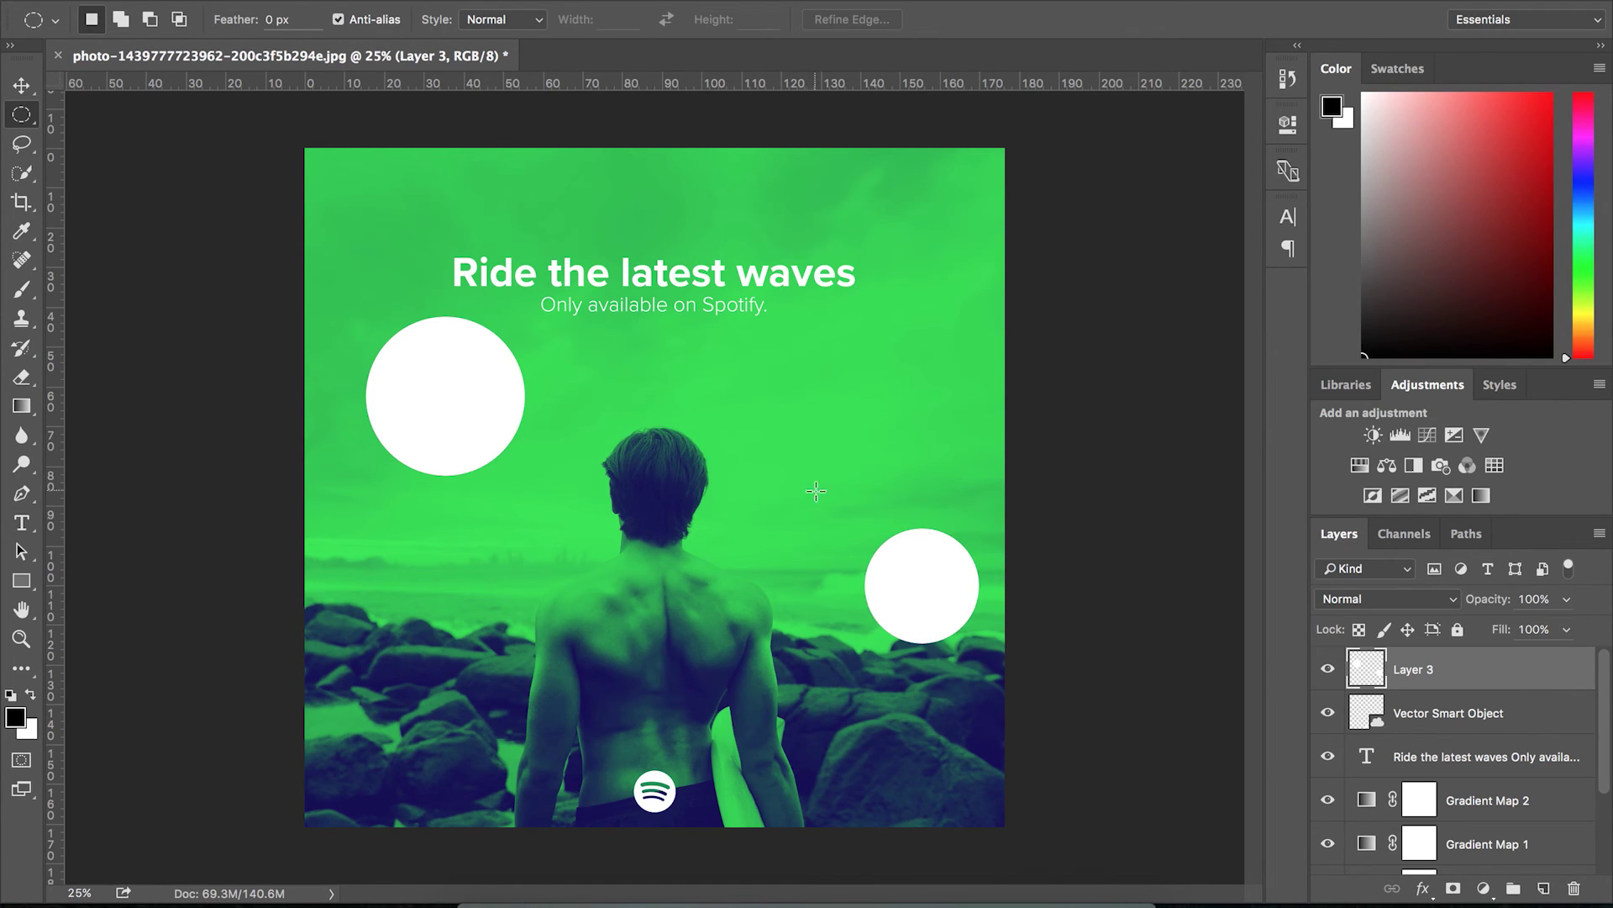
key(ctrl+alt+z)
key(ctrl+alt+z)
key(ctrl+alt+z)
drag(910, 306, 945, 342)
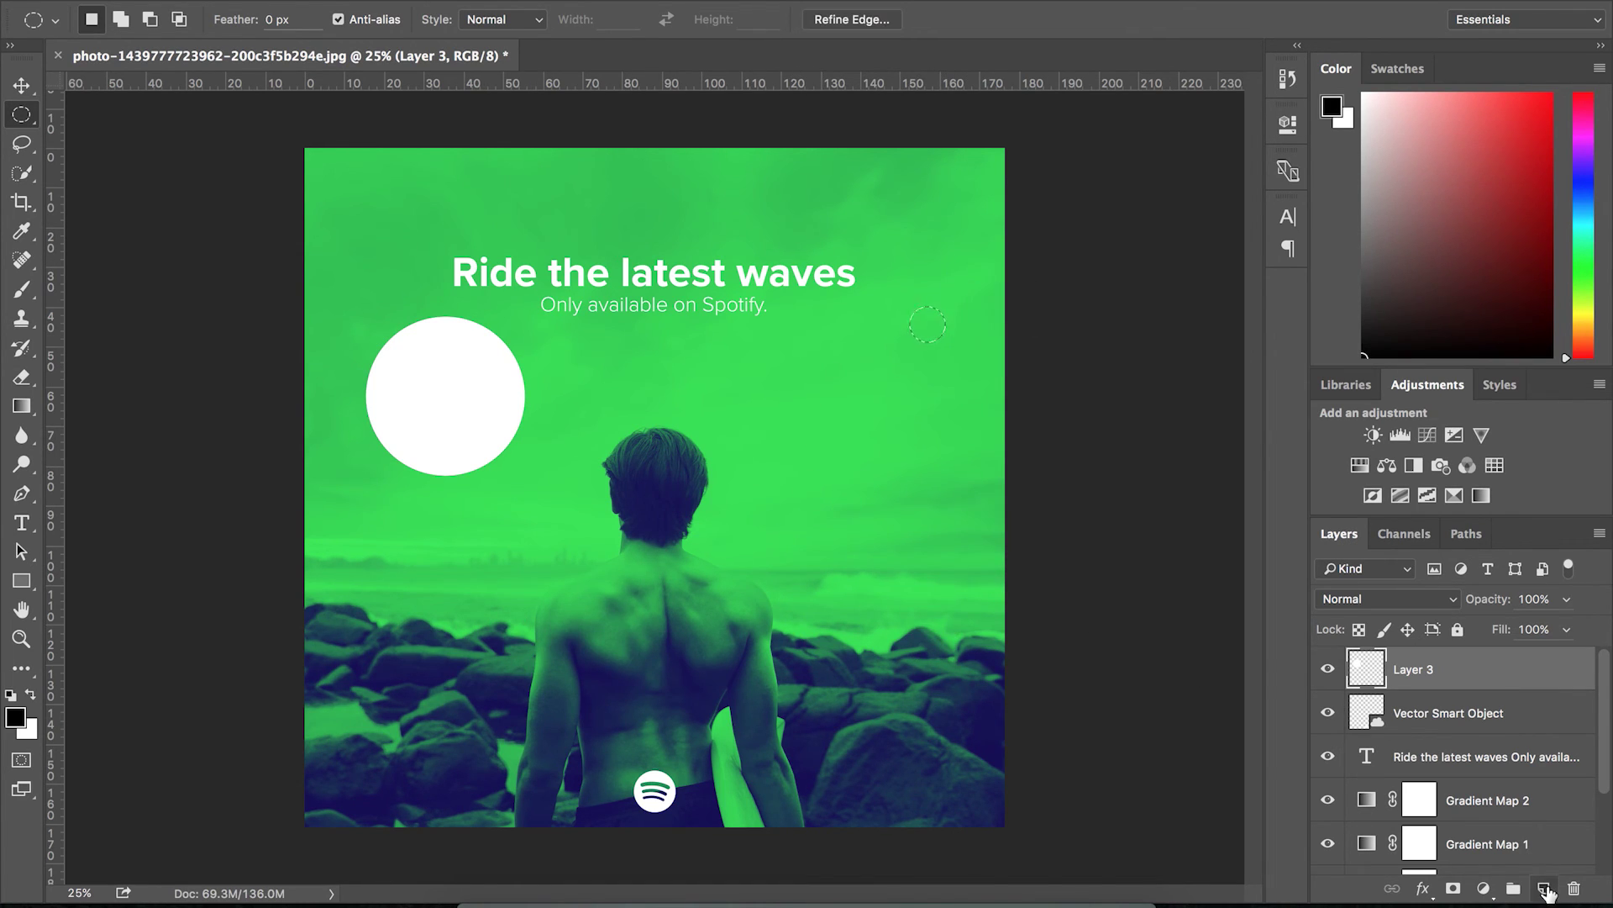